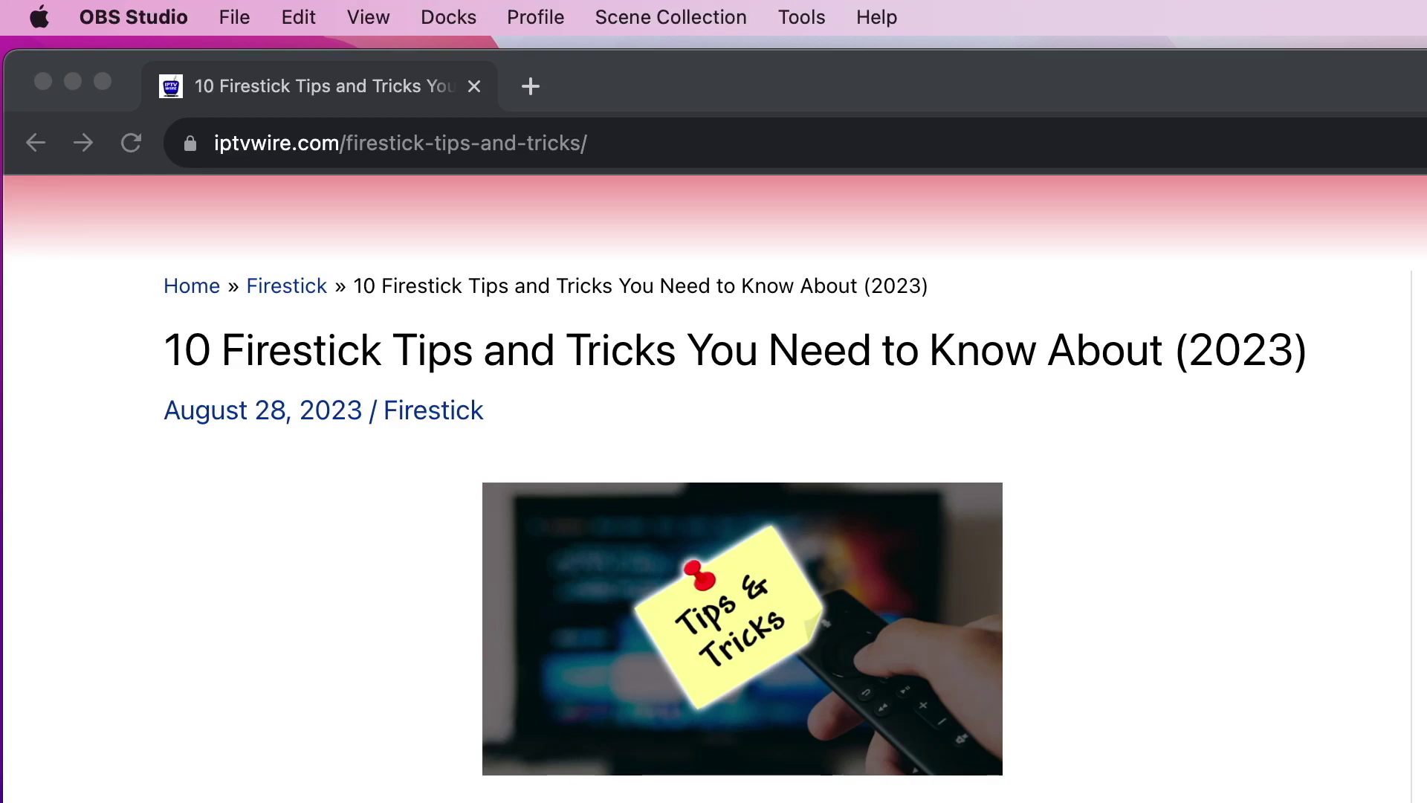
Step: Switch to Chrome and examine the introduction and table of contents of the Firestick tips and tricks article
{"action": "key", "text": "super+Tab"}
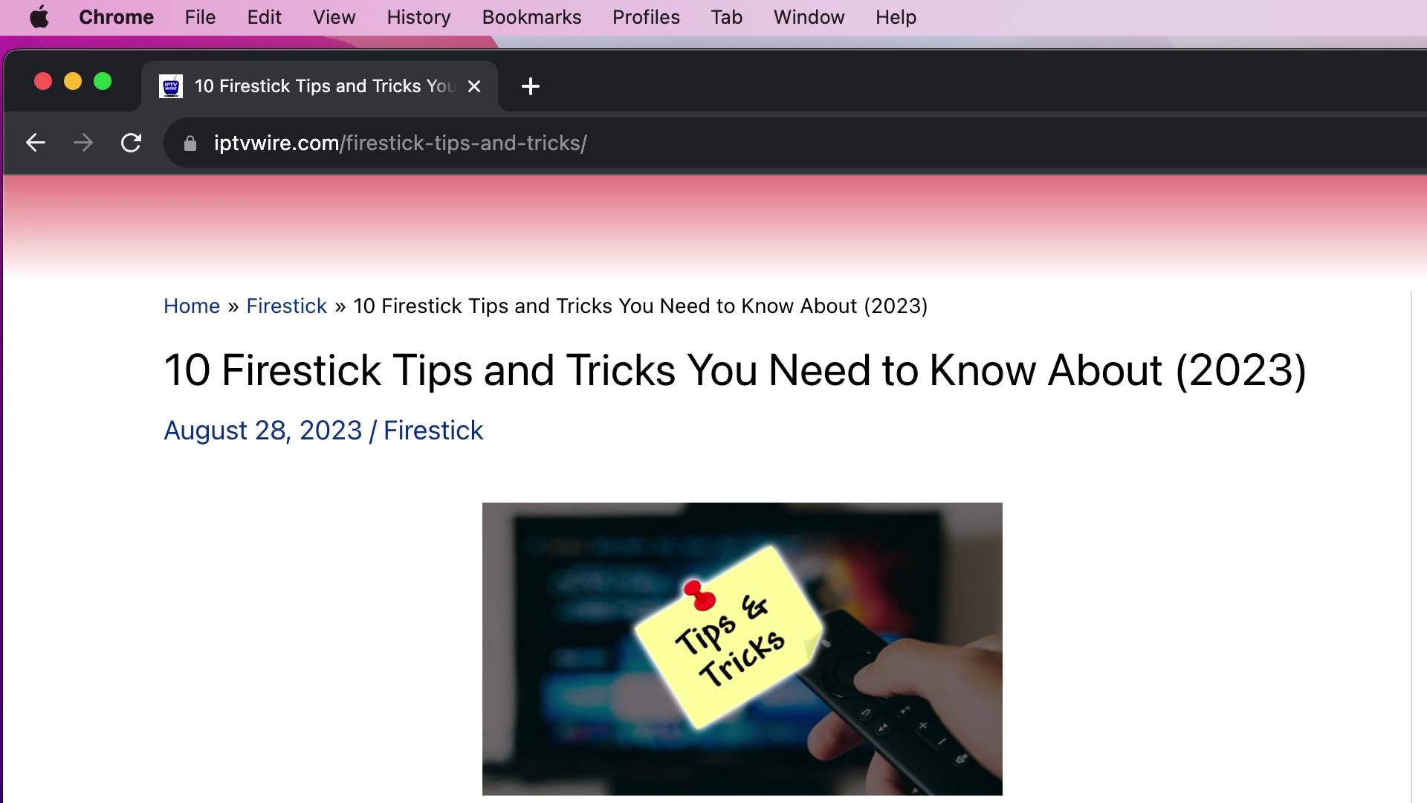
{"action": "scroll", "coordinate": [713, 487], "scroll_direction": "up", "scroll_amount": 5}
{"action": "scroll", "coordinate": [713, 489], "scroll_direction": "up", "scroll_amount": 2}
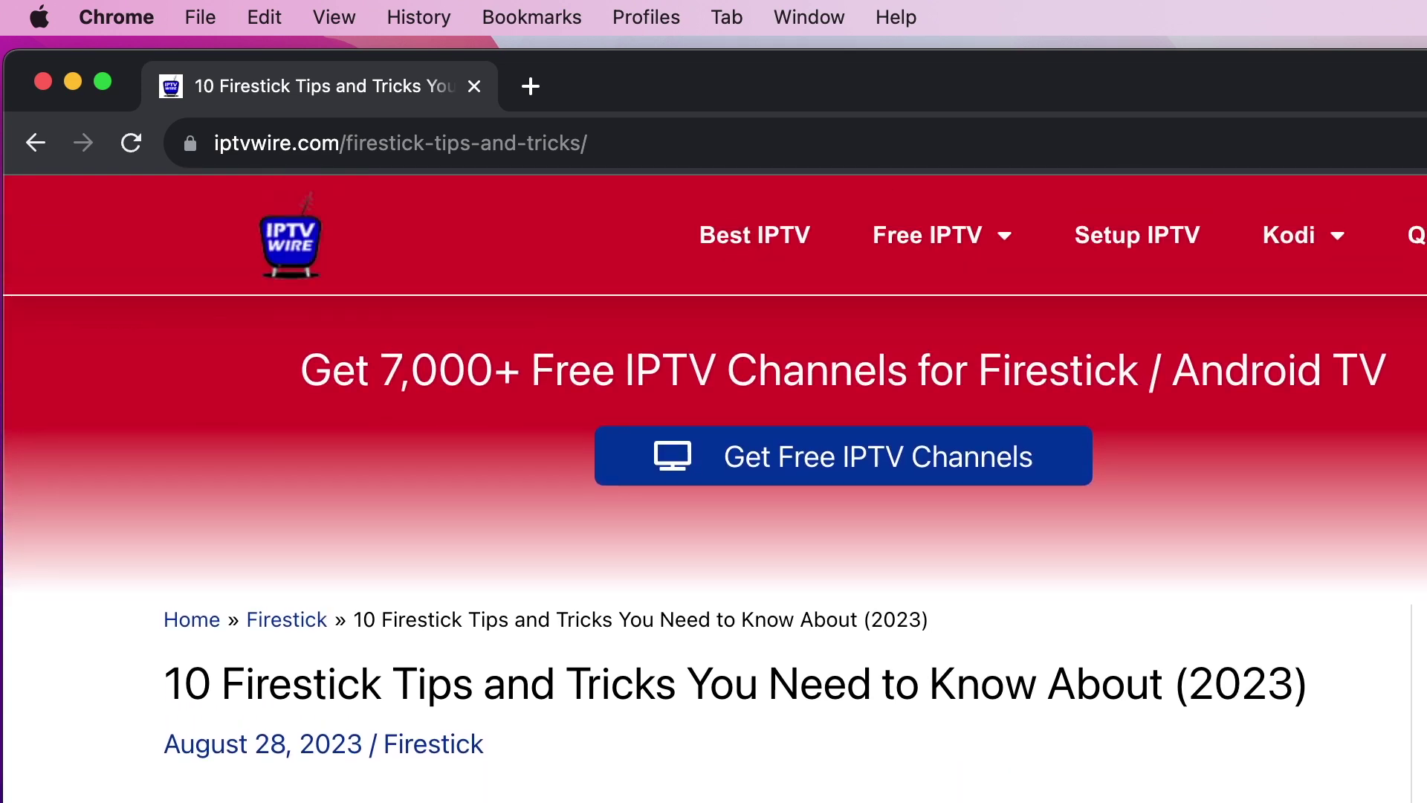
{"action": "scroll", "coordinate": [714, 489], "scroll_direction": "down", "scroll_amount": 10}
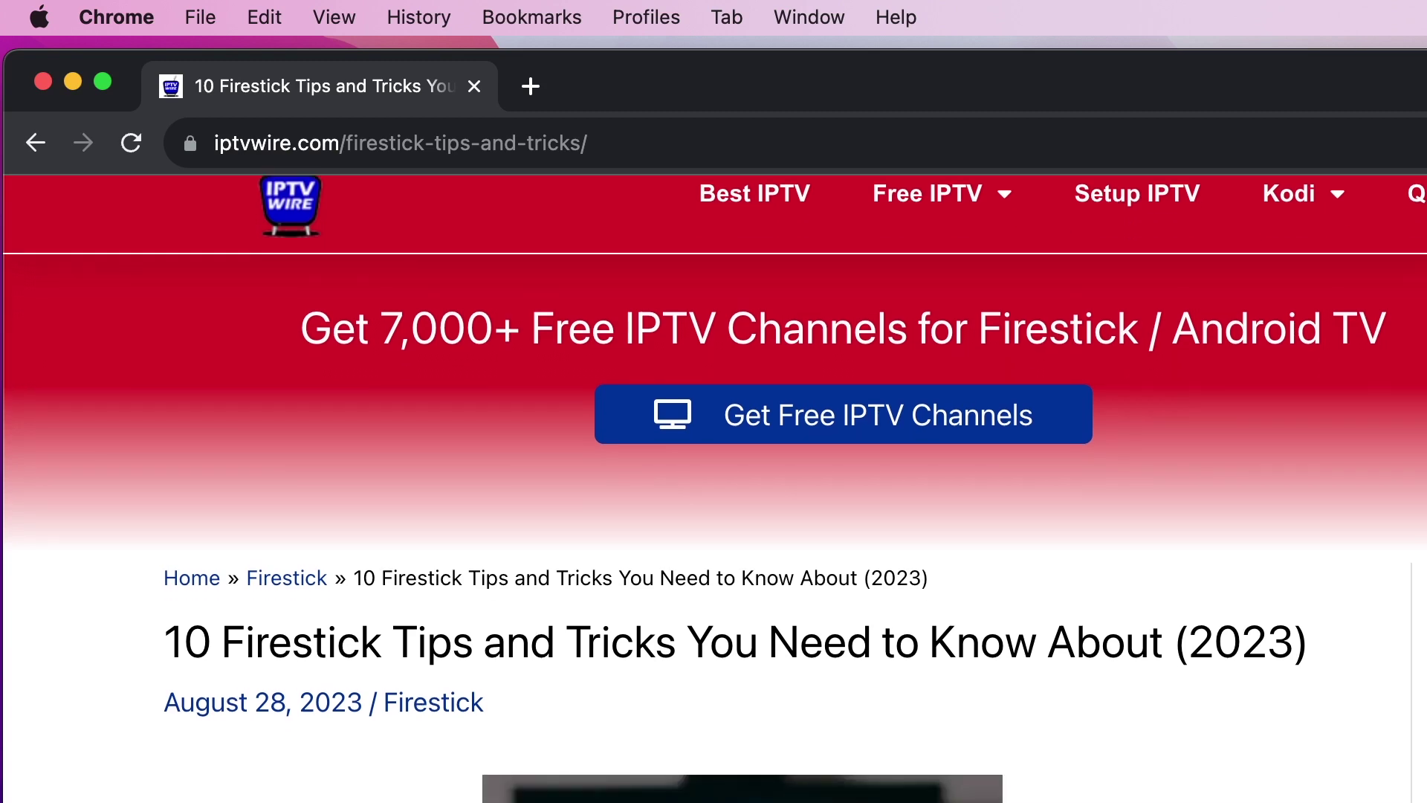
{"action": "scroll", "coordinate": [714, 488], "scroll_direction": "down", "scroll_amount": 1}
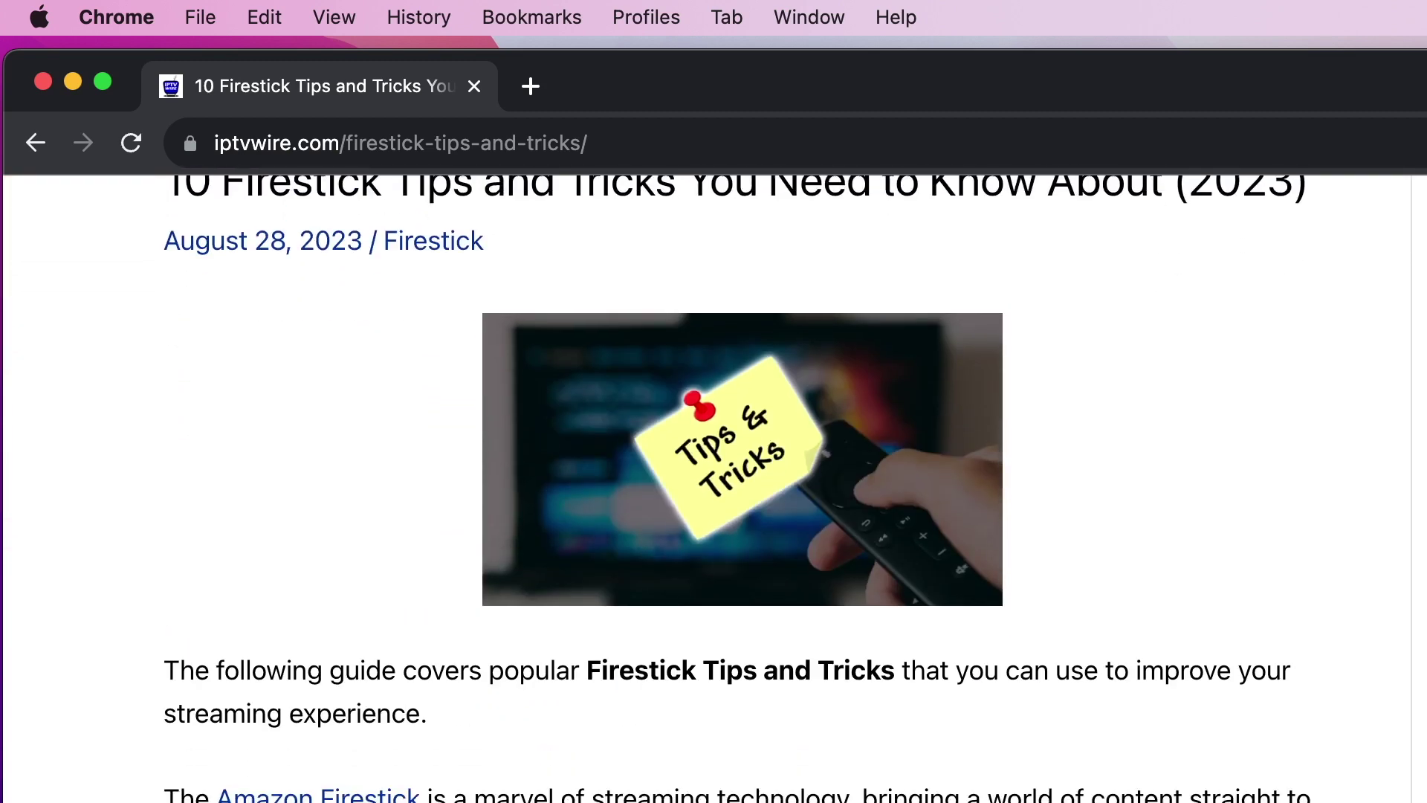
{"action": "scroll", "coordinate": [714, 489], "scroll_direction": "down", "scroll_amount": 3}
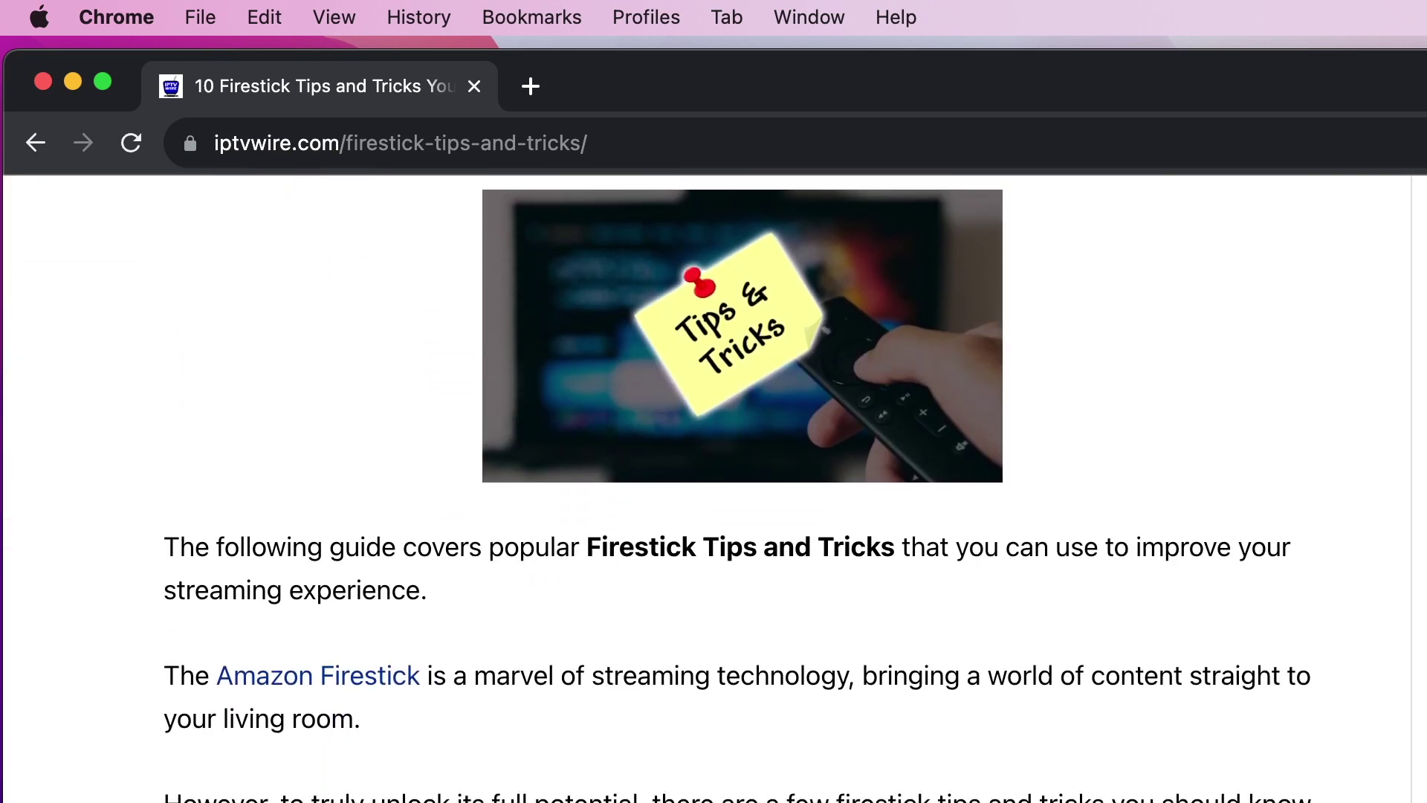
{"action": "scroll", "coordinate": [714, 488], "scroll_direction": "down", "scroll_amount": 2}
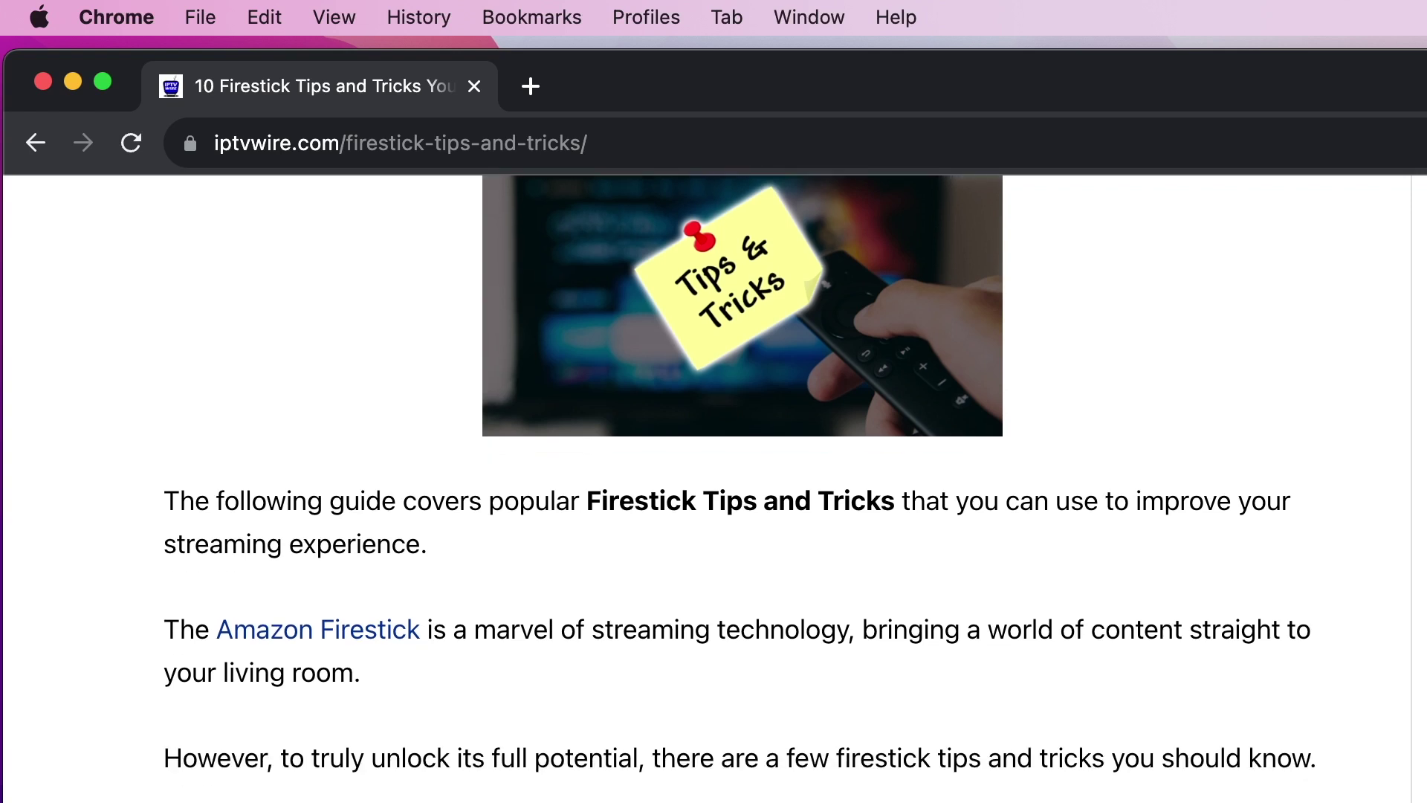
{"action": "scroll", "coordinate": [714, 489], "scroll_direction": "down", "scroll_amount": 8}
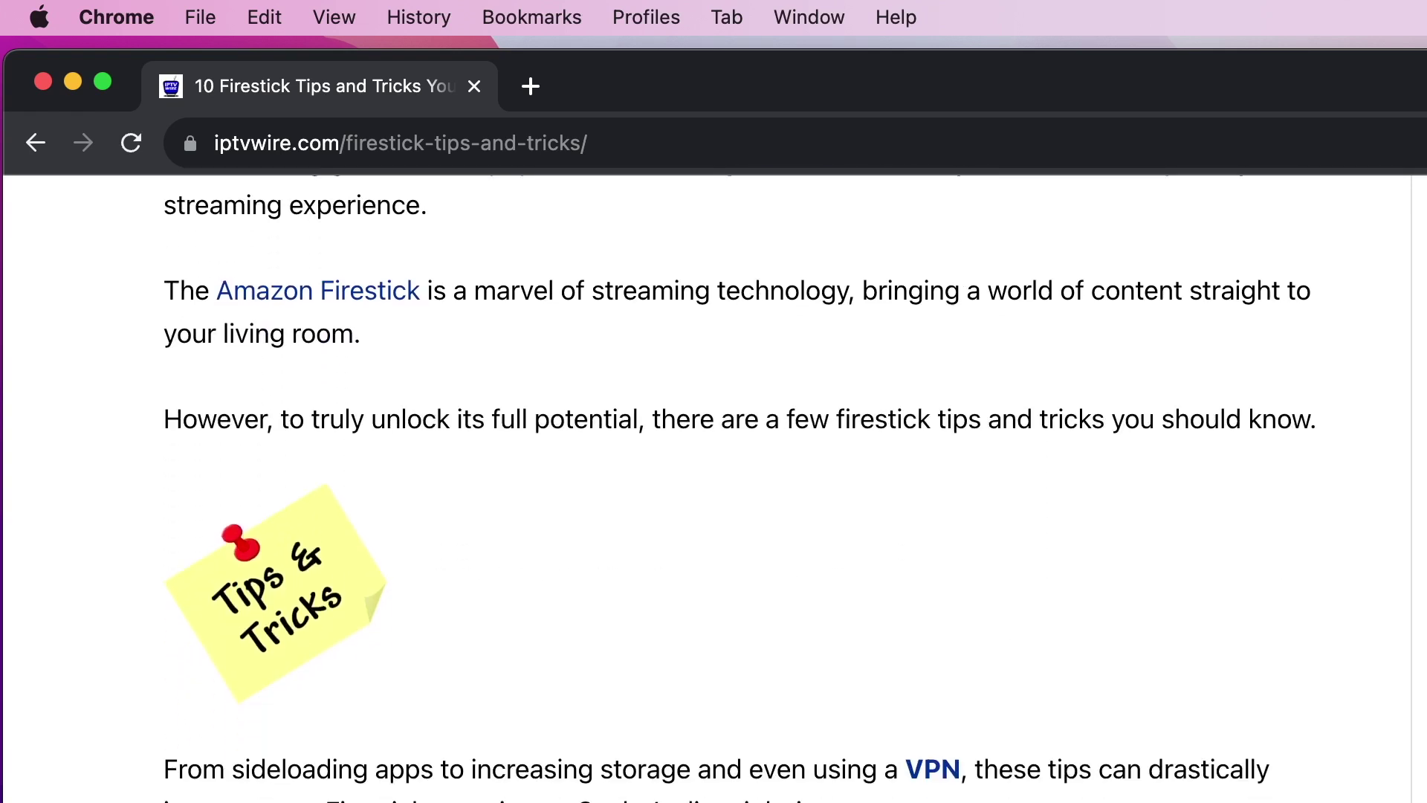
{"action": "scroll", "coordinate": [714, 489], "scroll_direction": "down", "scroll_amount": 4}
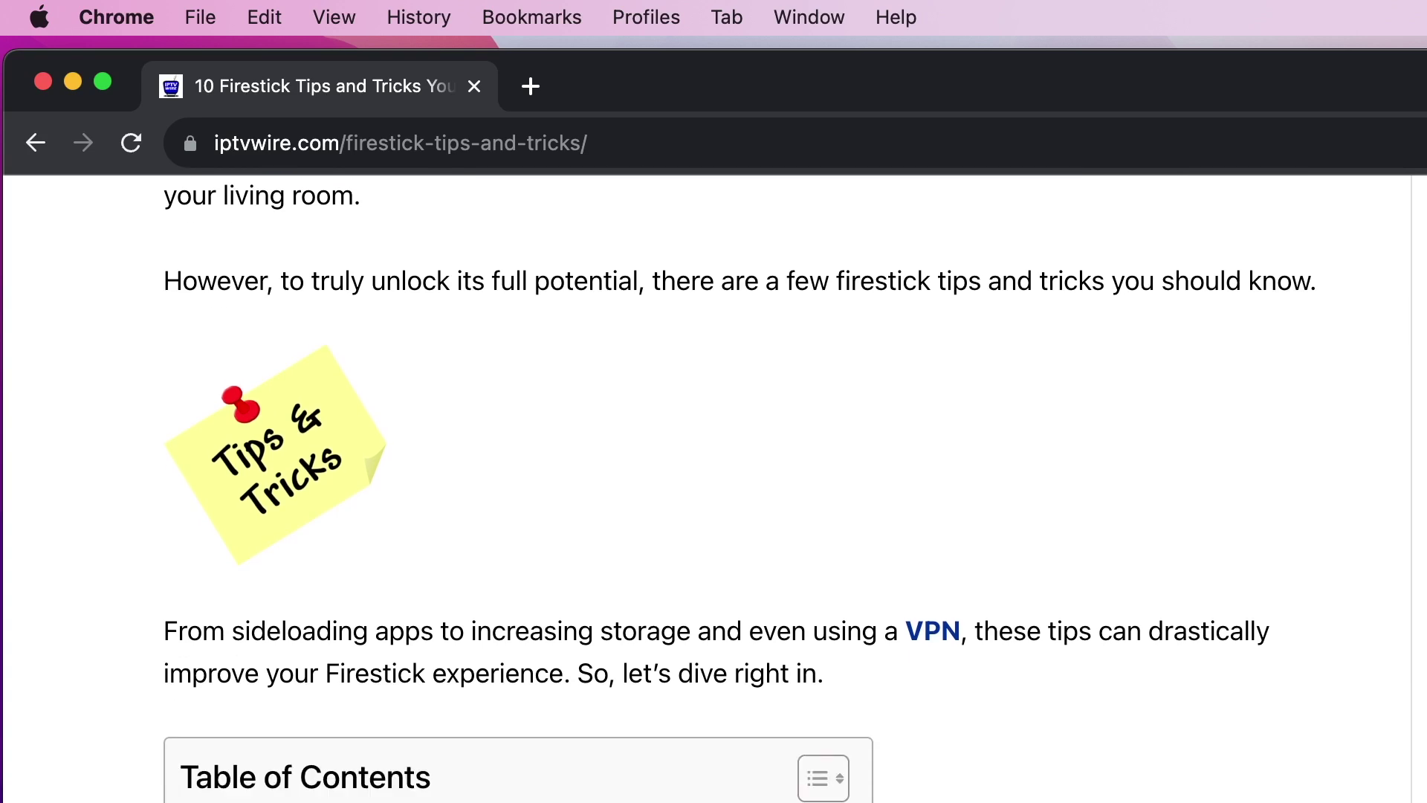
{"action": "scroll", "coordinate": [713, 488], "scroll_direction": "down", "scroll_amount": 13}
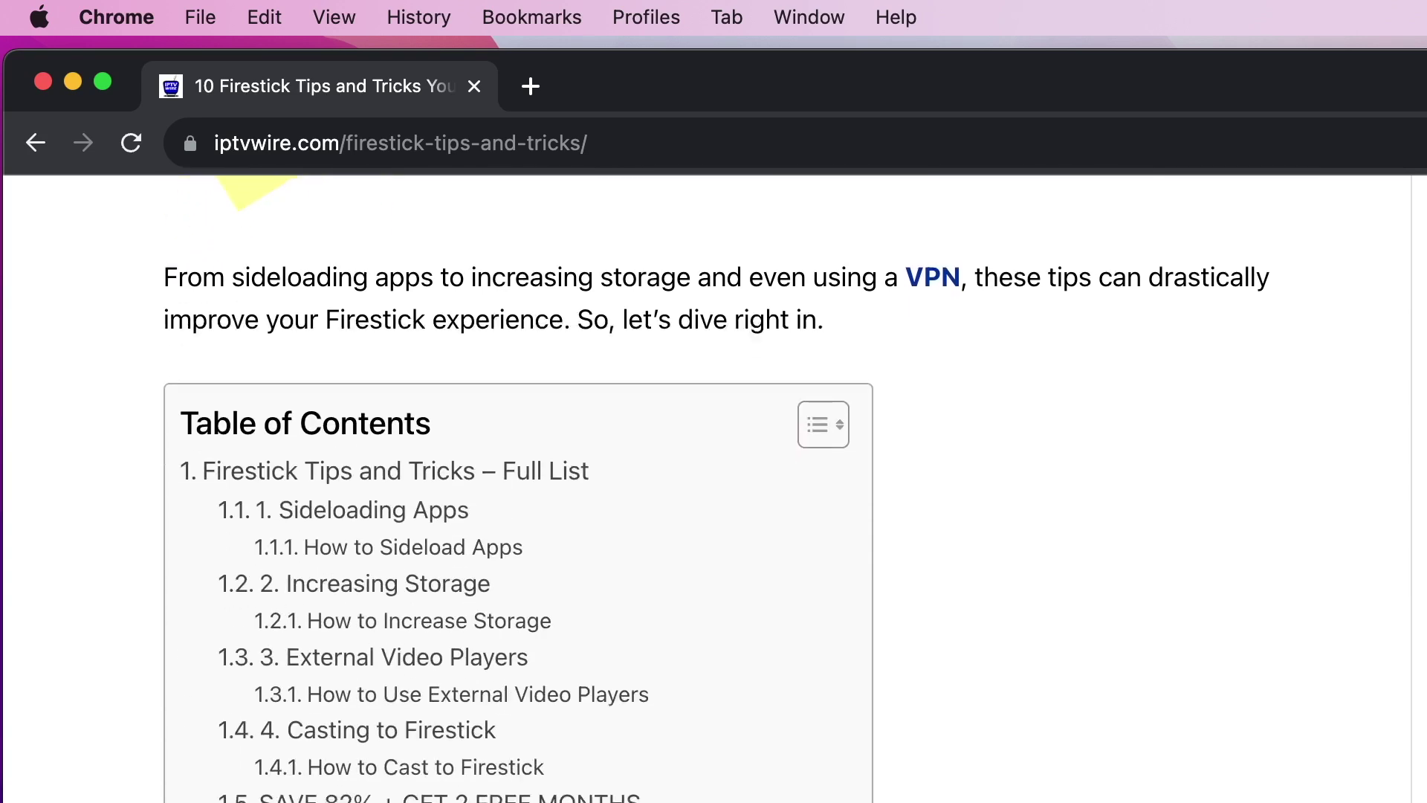
{"action": "scroll", "coordinate": [713, 488], "scroll_direction": "down", "scroll_amount": 20}
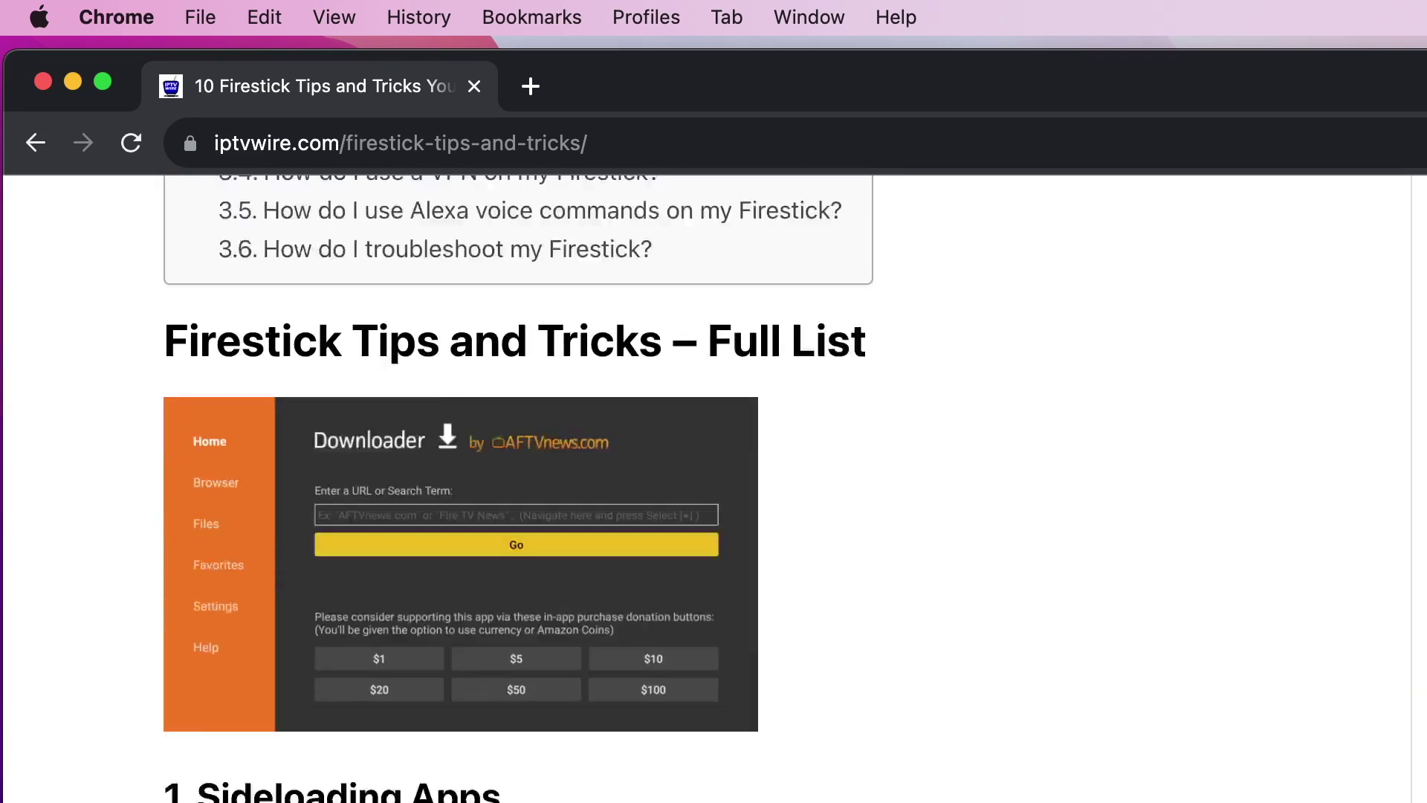
{"action": "scroll", "coordinate": [714, 489], "scroll_direction": "up", "scroll_amount": 4}
{"action": "scroll", "coordinate": [713, 489], "scroll_direction": "up", "scroll_amount": 20}
{"action": "scroll", "coordinate": [715, 489], "scroll_direction": "down", "scroll_amount": 20}
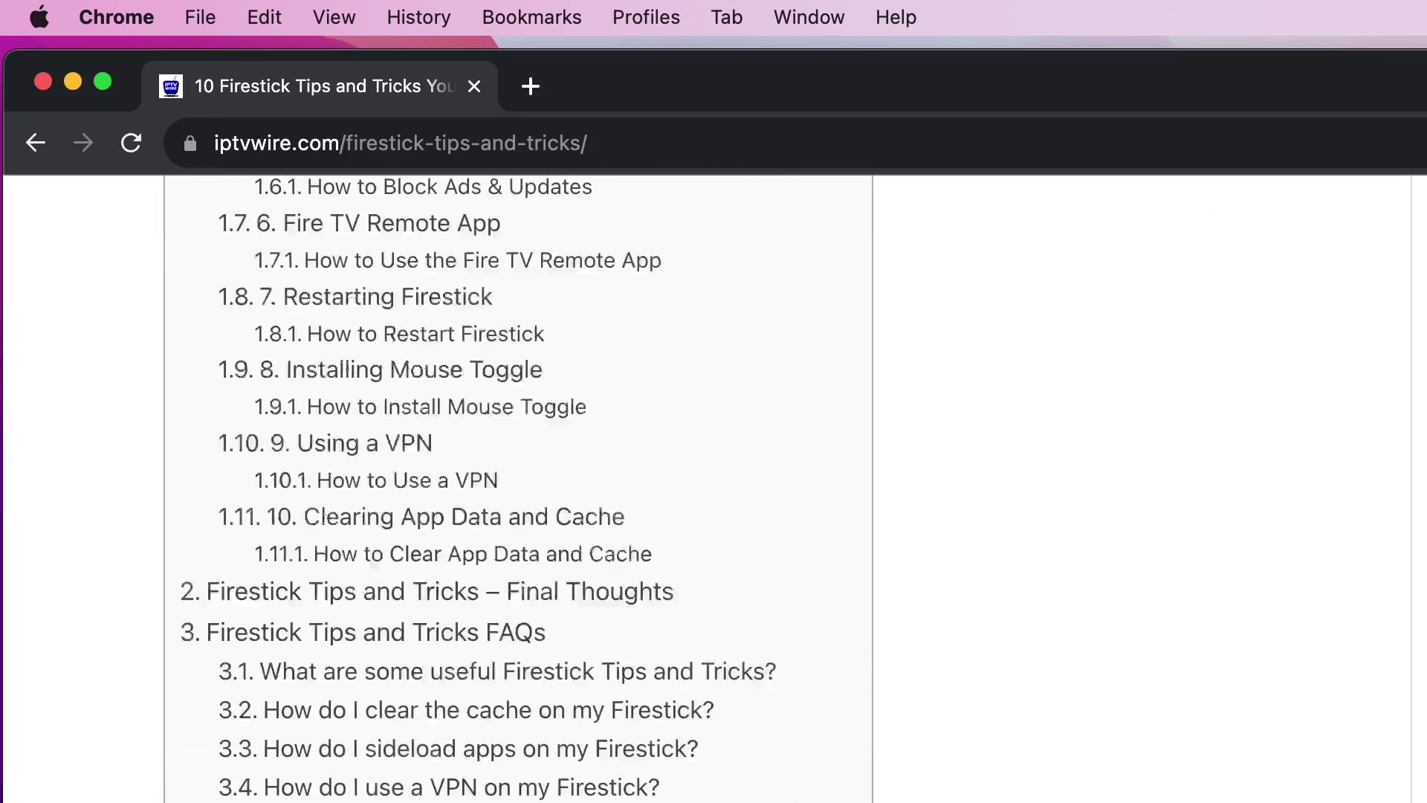
Step: Look through the article's individual tips, from sideloading apps and increasing storage to using a VPN
{"action": "scroll", "coordinate": [713, 488], "scroll_direction": "down", "scroll_amount": 20}
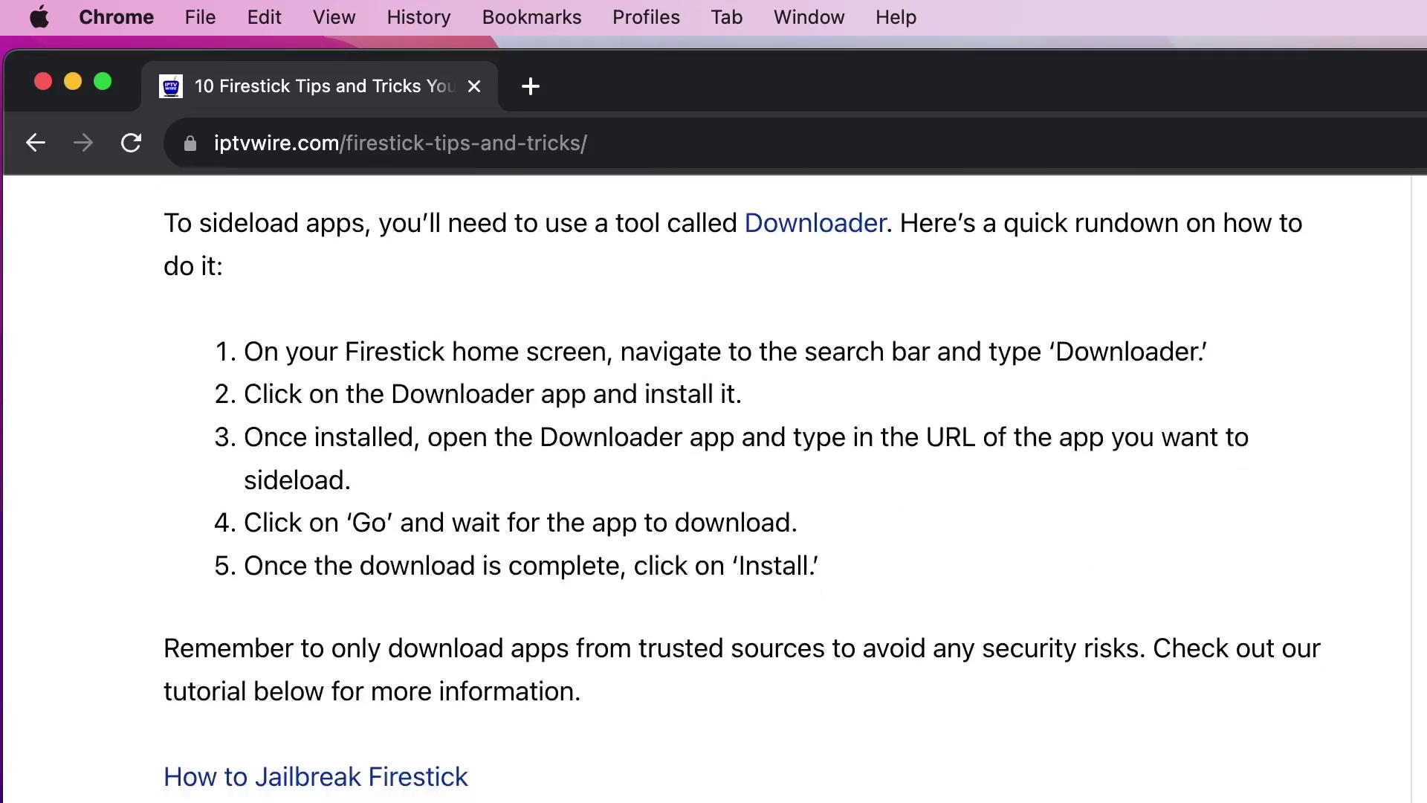
{"action": "scroll", "coordinate": [714, 488], "scroll_direction": "down", "scroll_amount": 20}
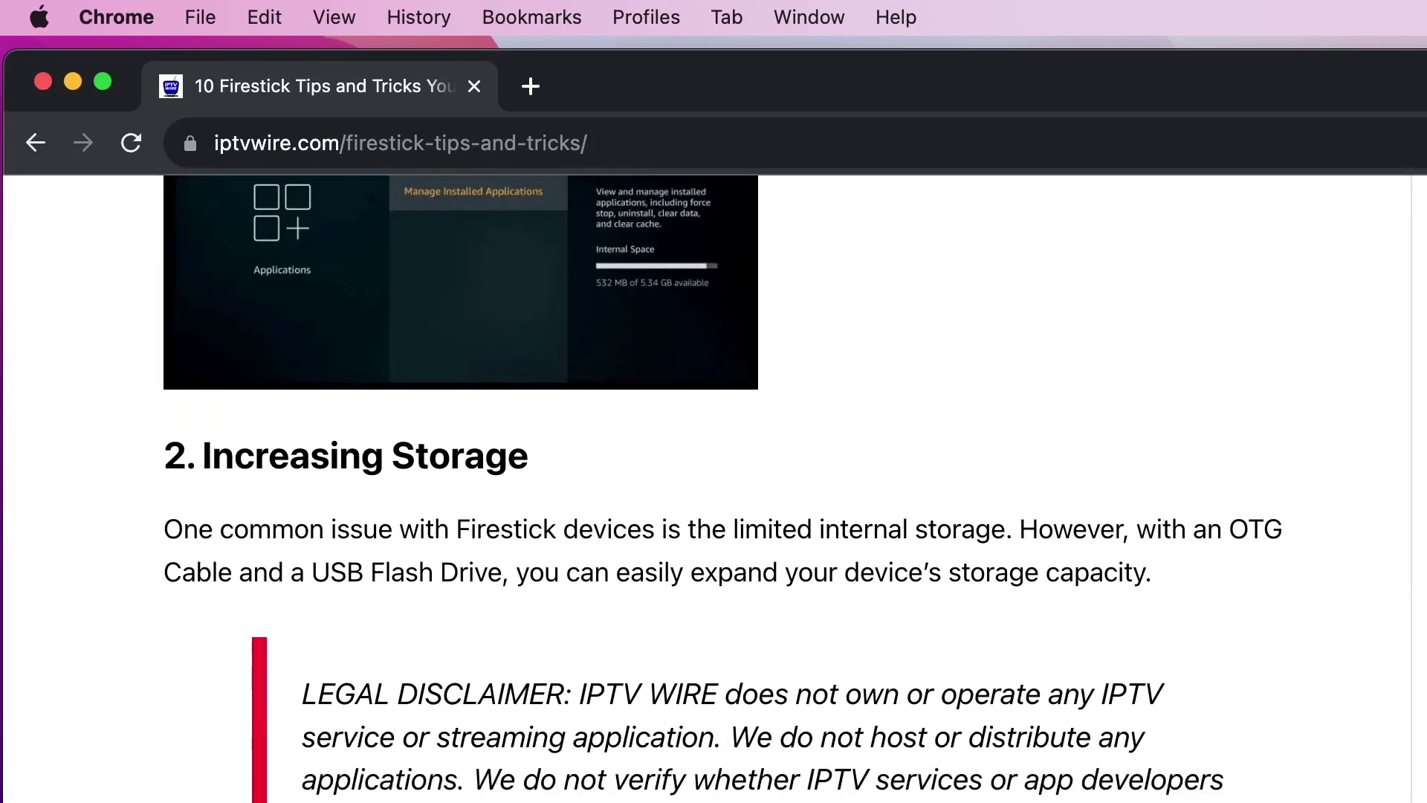
{"action": "scroll", "coordinate": [713, 489], "scroll_direction": "down", "scroll_amount": 20}
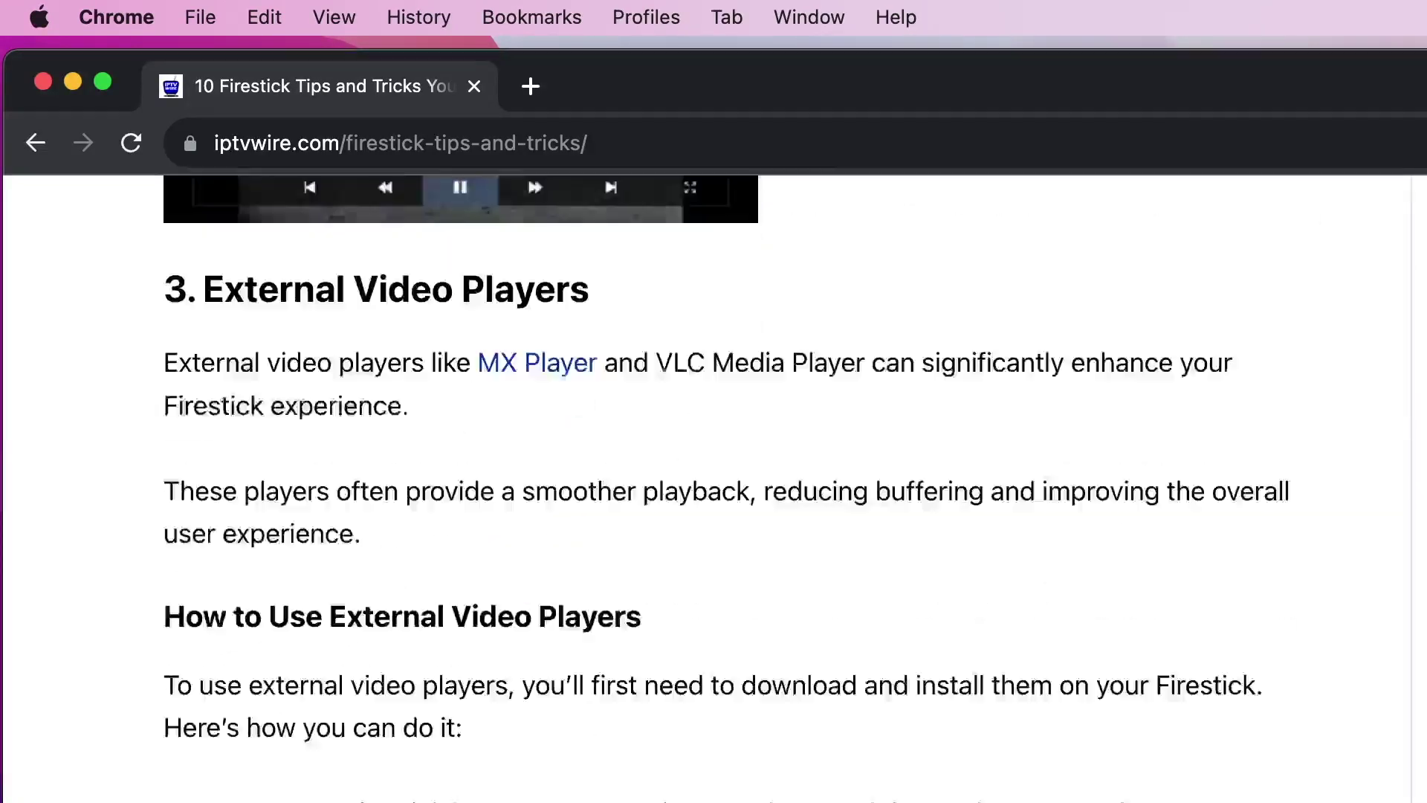
{"action": "scroll", "coordinate": [714, 488], "scroll_direction": "down", "scroll_amount": 20}
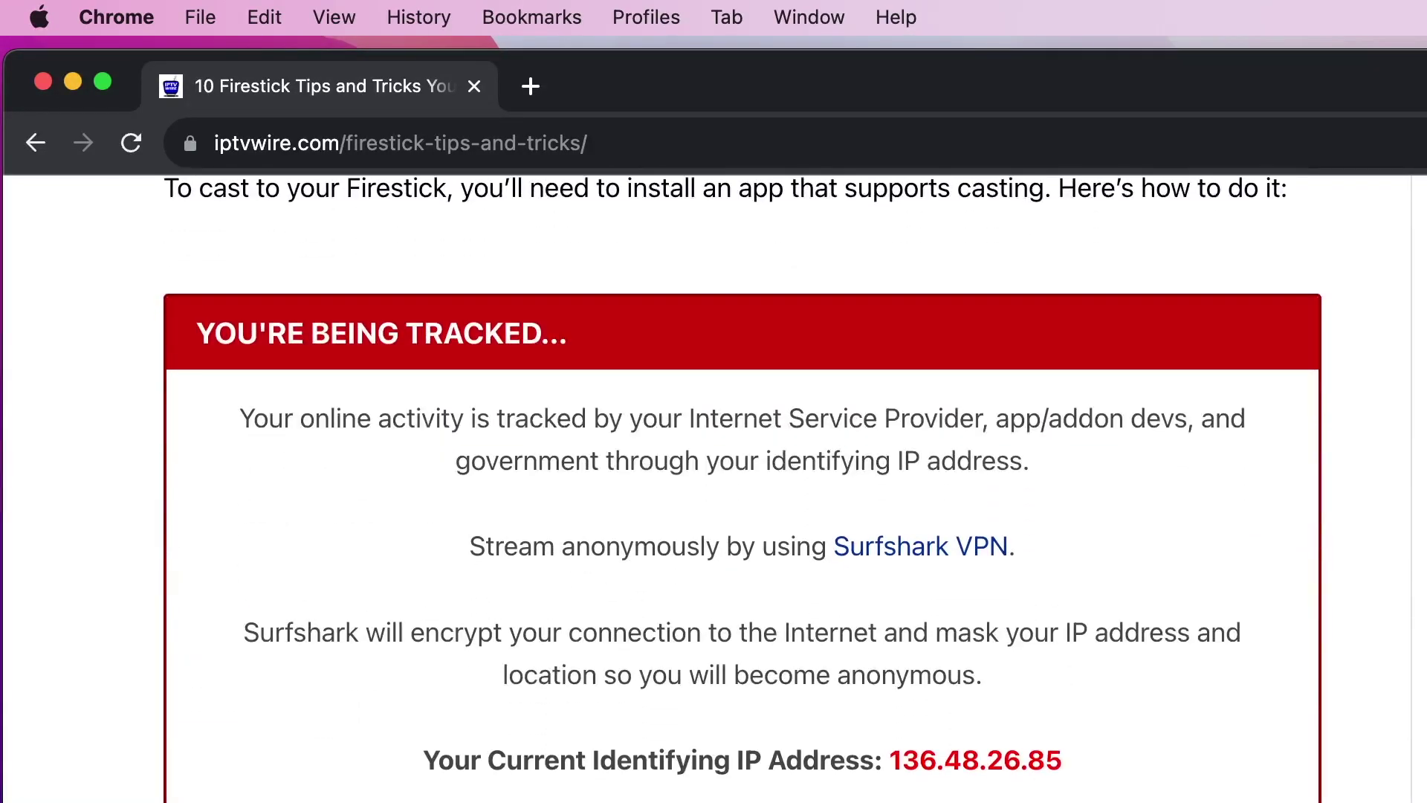
{"action": "scroll", "coordinate": [713, 488], "scroll_direction": "down", "scroll_amount": 20}
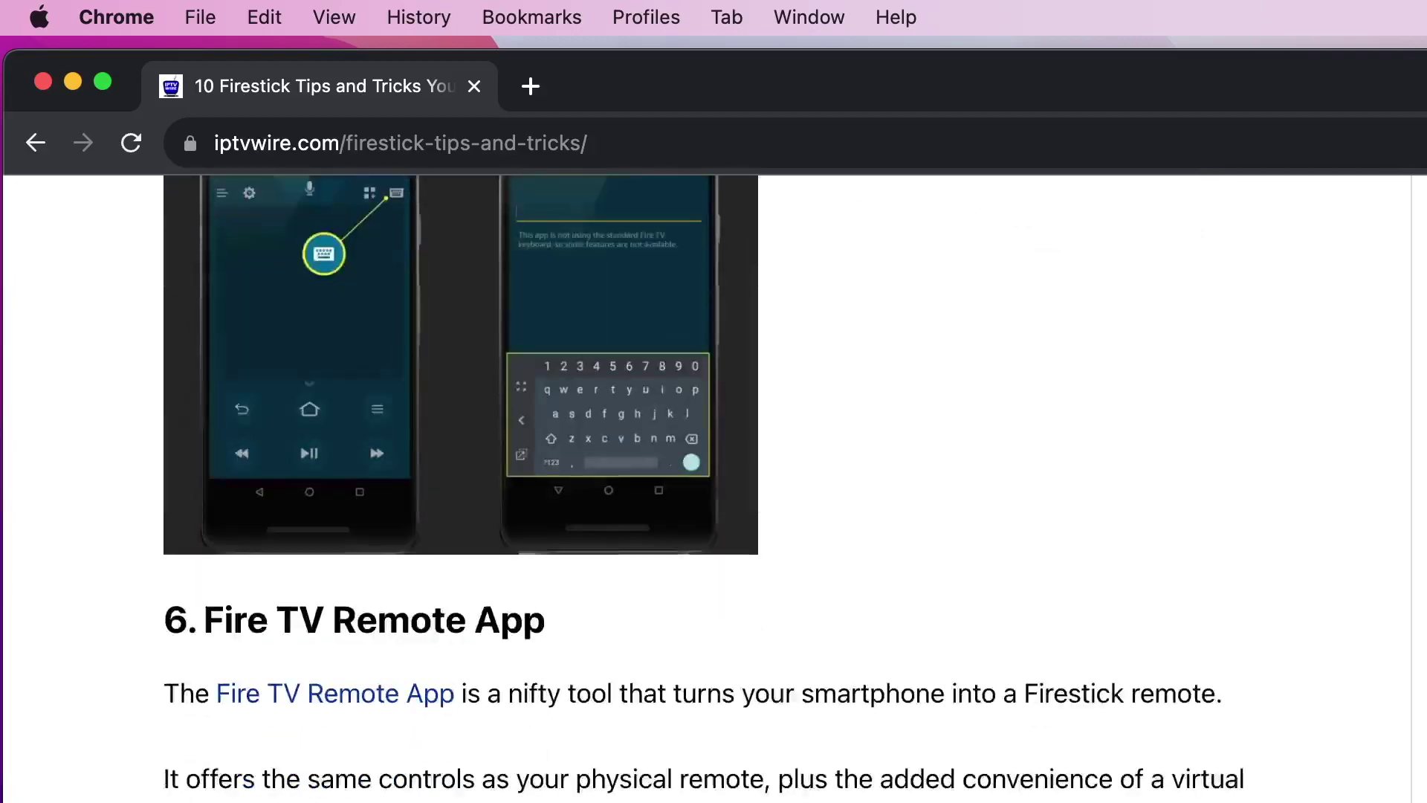
{"action": "scroll", "coordinate": [714, 489], "scroll_direction": "down", "scroll_amount": 20}
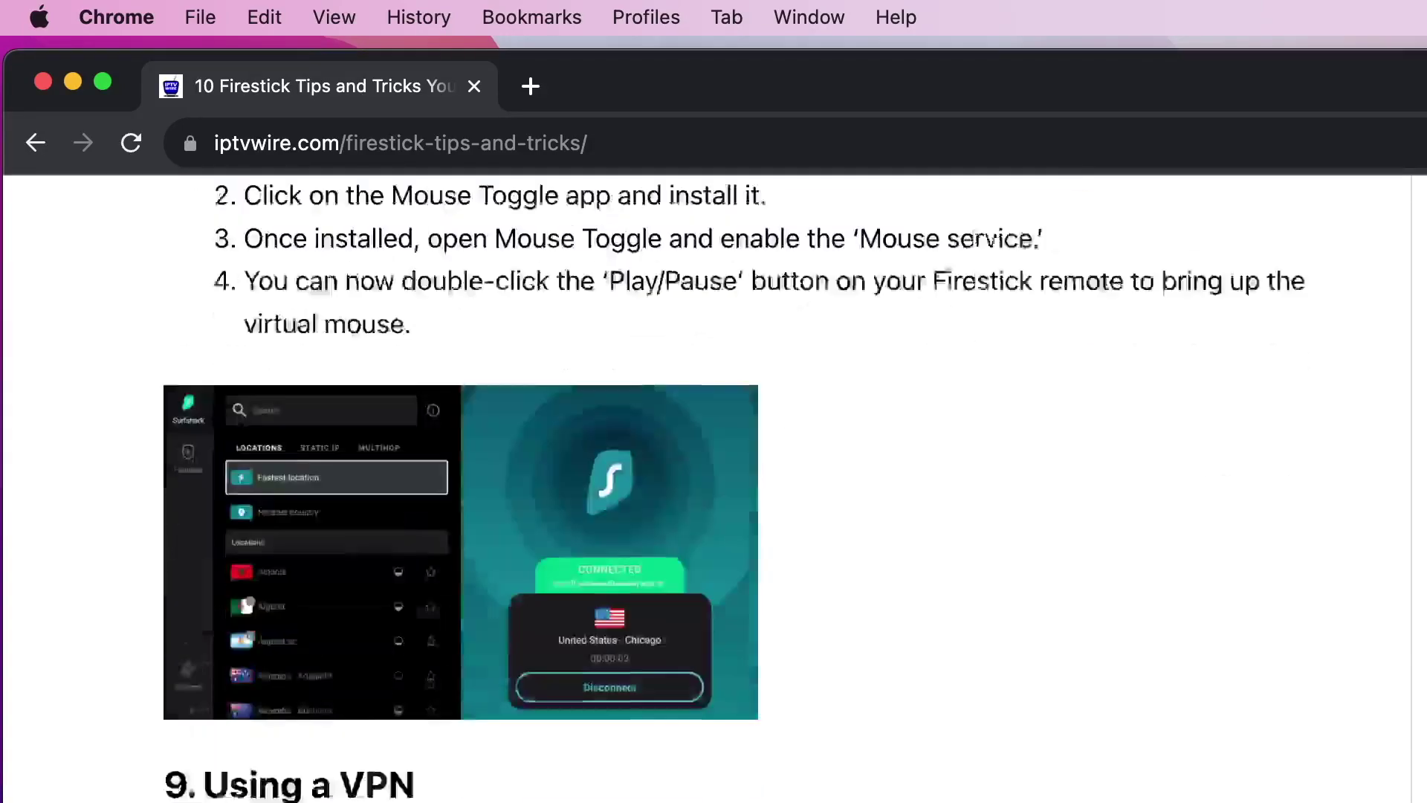
{"action": "scroll", "coordinate": [713, 489], "scroll_direction": "down", "scroll_amount": 20}
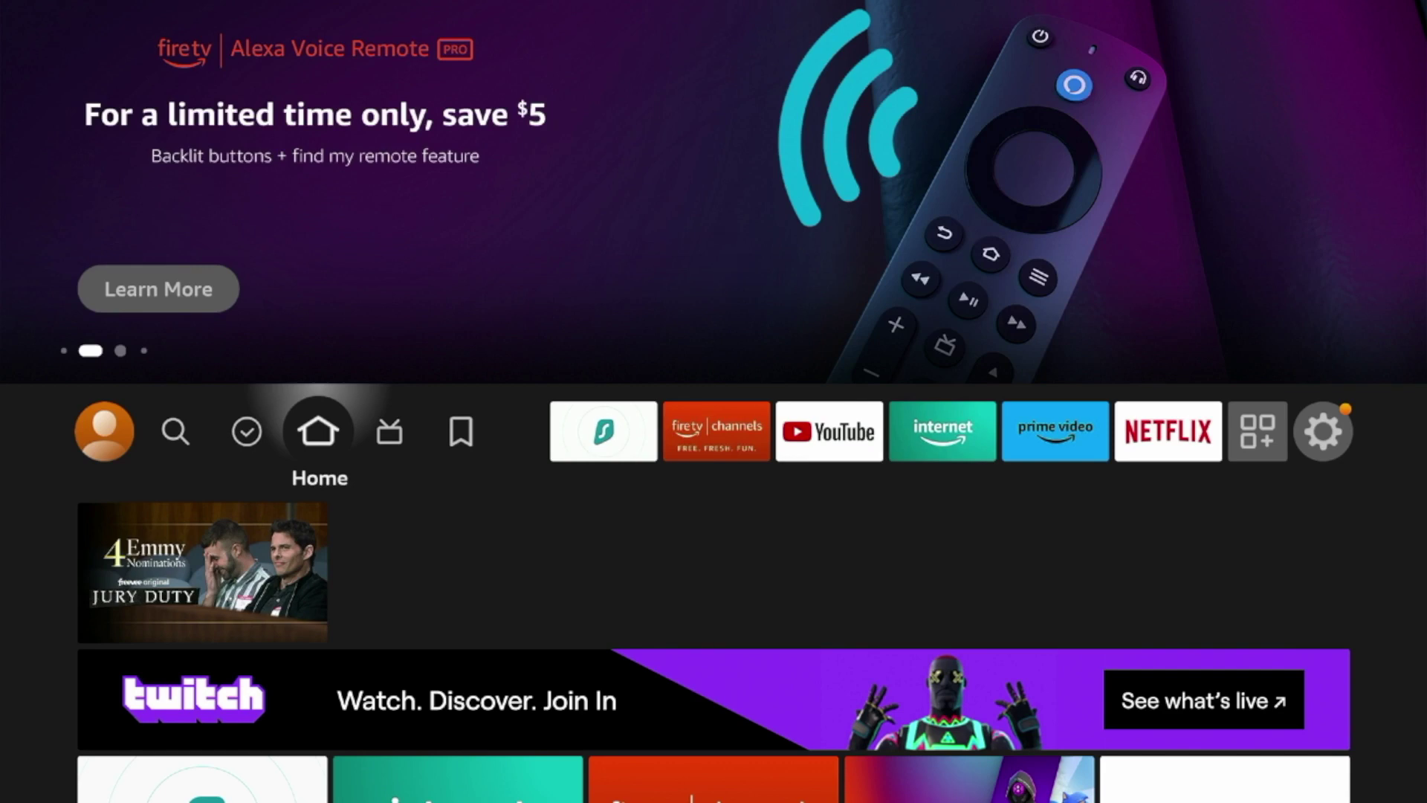
Step: Search for the Downloader app on the Fire TV and install it from its store page
{"action": "key", "text": "Right"}
{"action": "key", "text": "Left"}
{"action": "key", "text": "Left"}
{"action": "key", "text": "Left"}
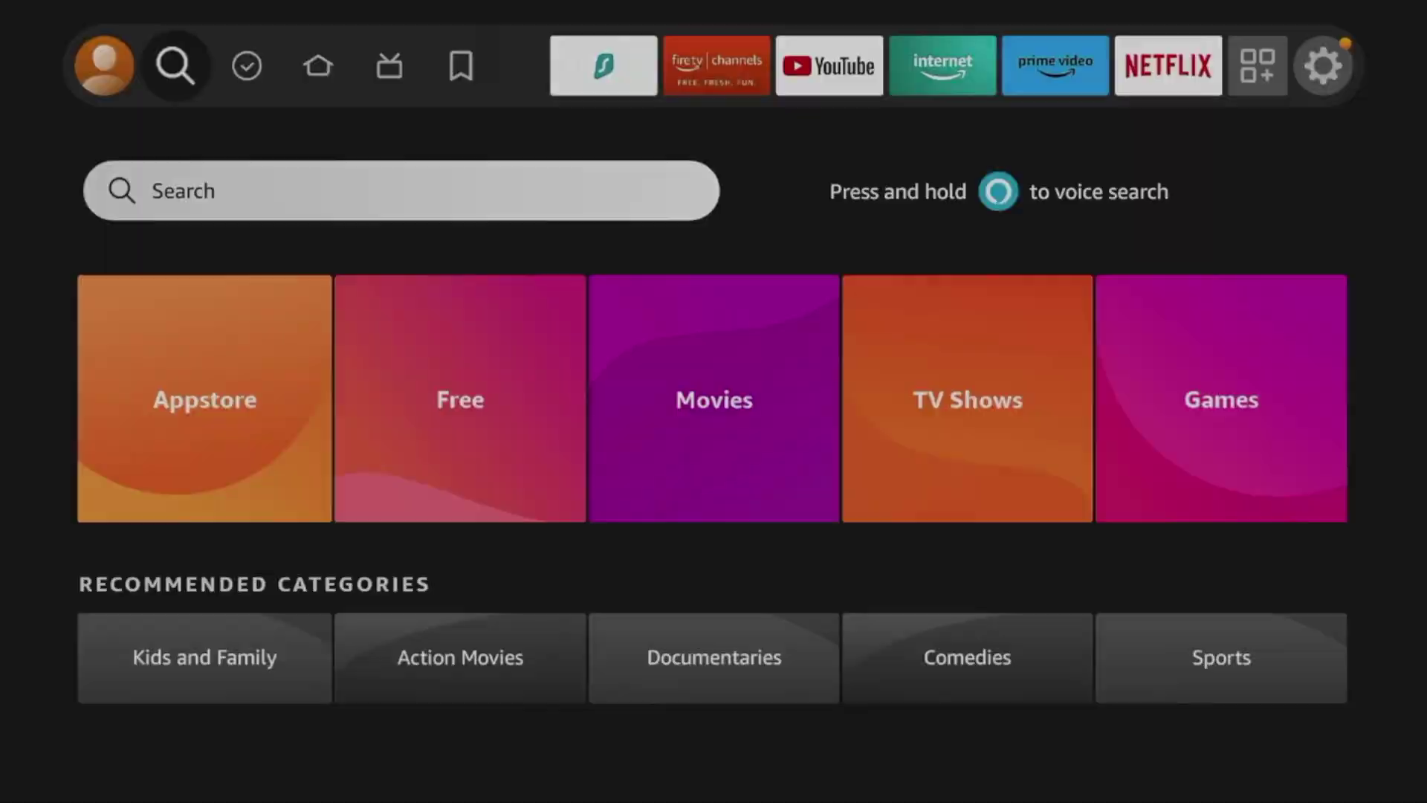
{"action": "key", "text": "Return"}
{"action": "key", "text": "Right"}
{"action": "key", "text": "Right"}
{"action": "key", "text": "Right"}
{"action": "key", "text": "Return"}
{"action": "key", "text": "Down"}
{"action": "key", "text": "Left"}
{"action": "key", "text": "Left"}
{"action": "key", "text": "Return"}
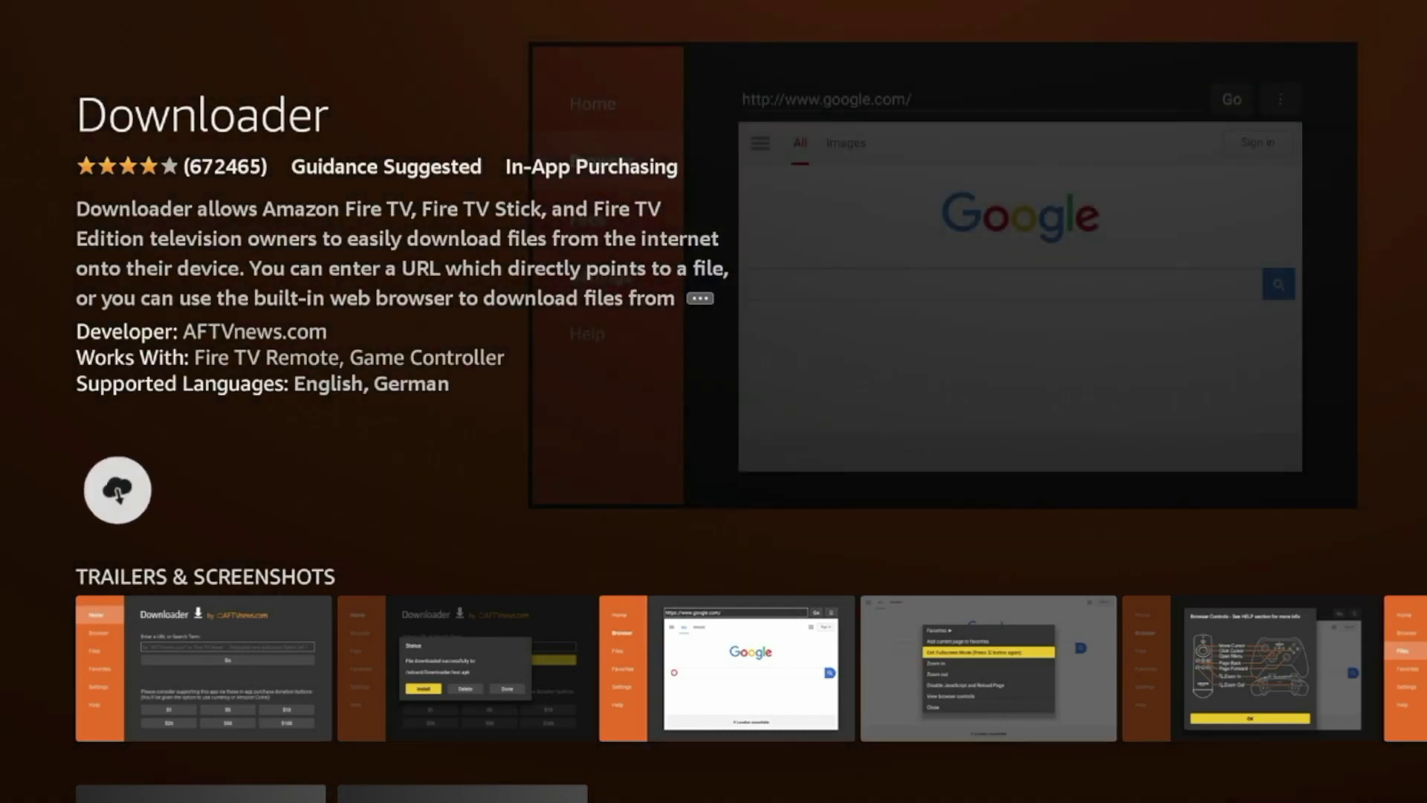
{"action": "key", "text": "Return"}
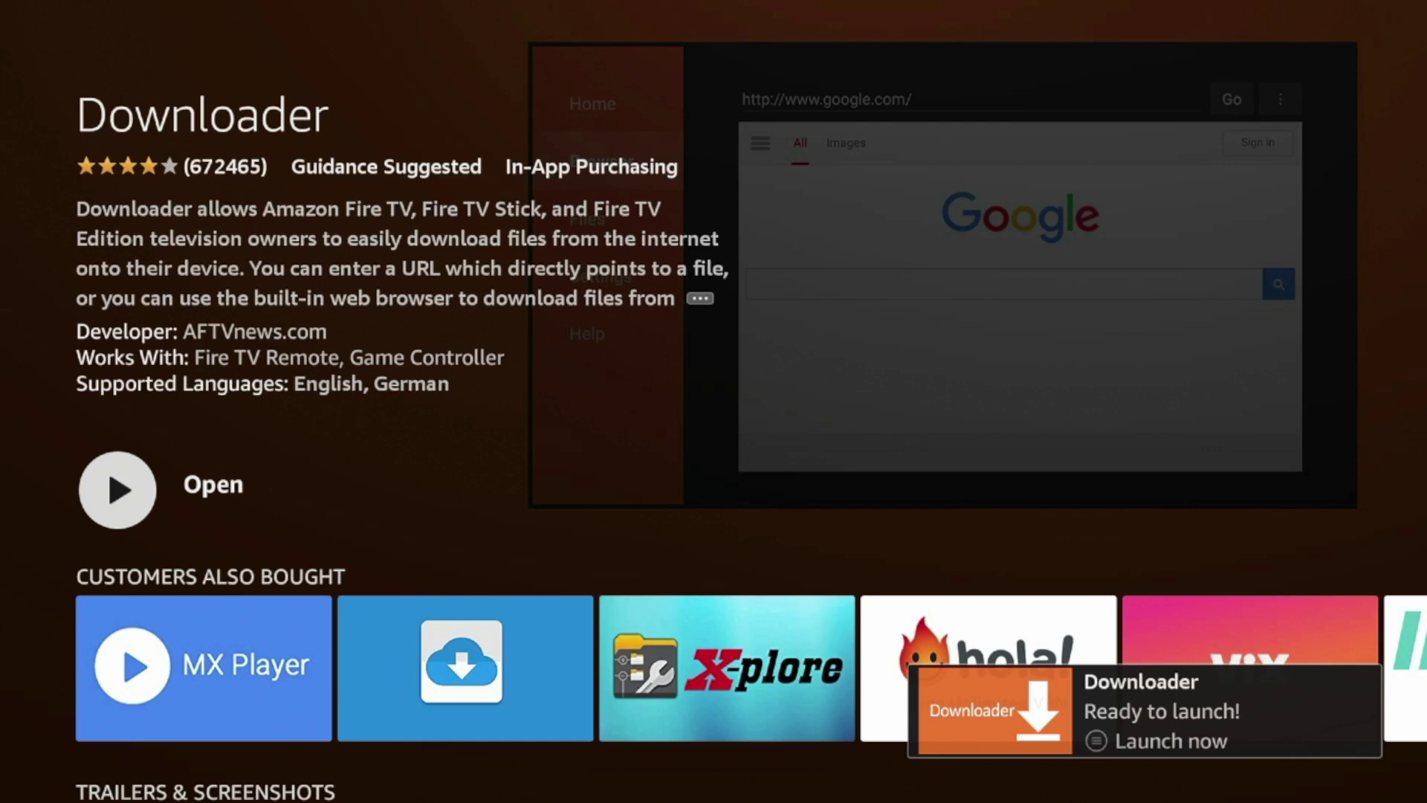
Step: Return to the Fire TV home screen and open the My Fire TV settings
{"action": "key", "text": "Home"}
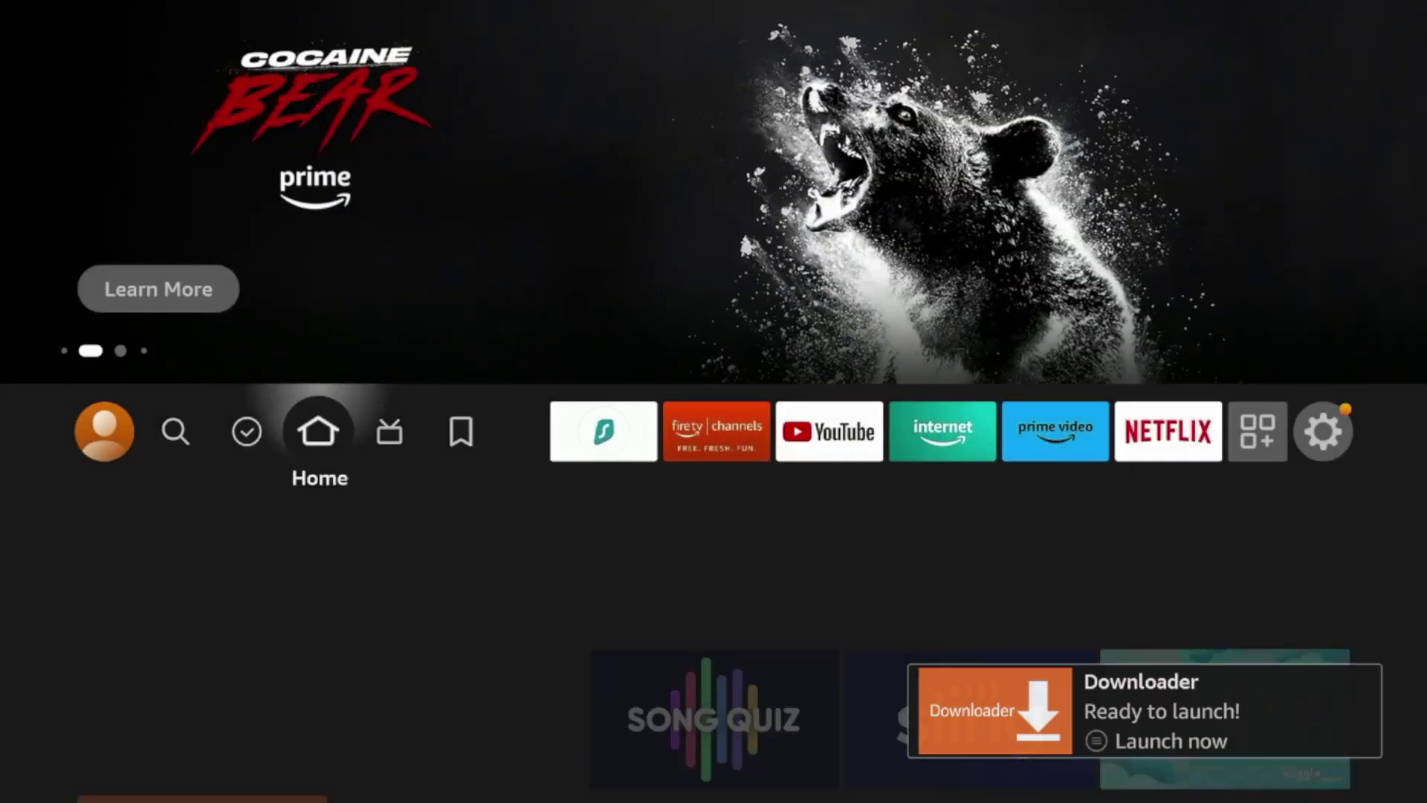
{"action": "key", "text": "Right"}
{"action": "key", "text": "Right"}
{"action": "key", "text": "Right"}
{"action": "key", "text": "Right"}
{"action": "key", "text": "Right"}
{"action": "key", "text": "Right"}
{"action": "key", "text": "Right"}
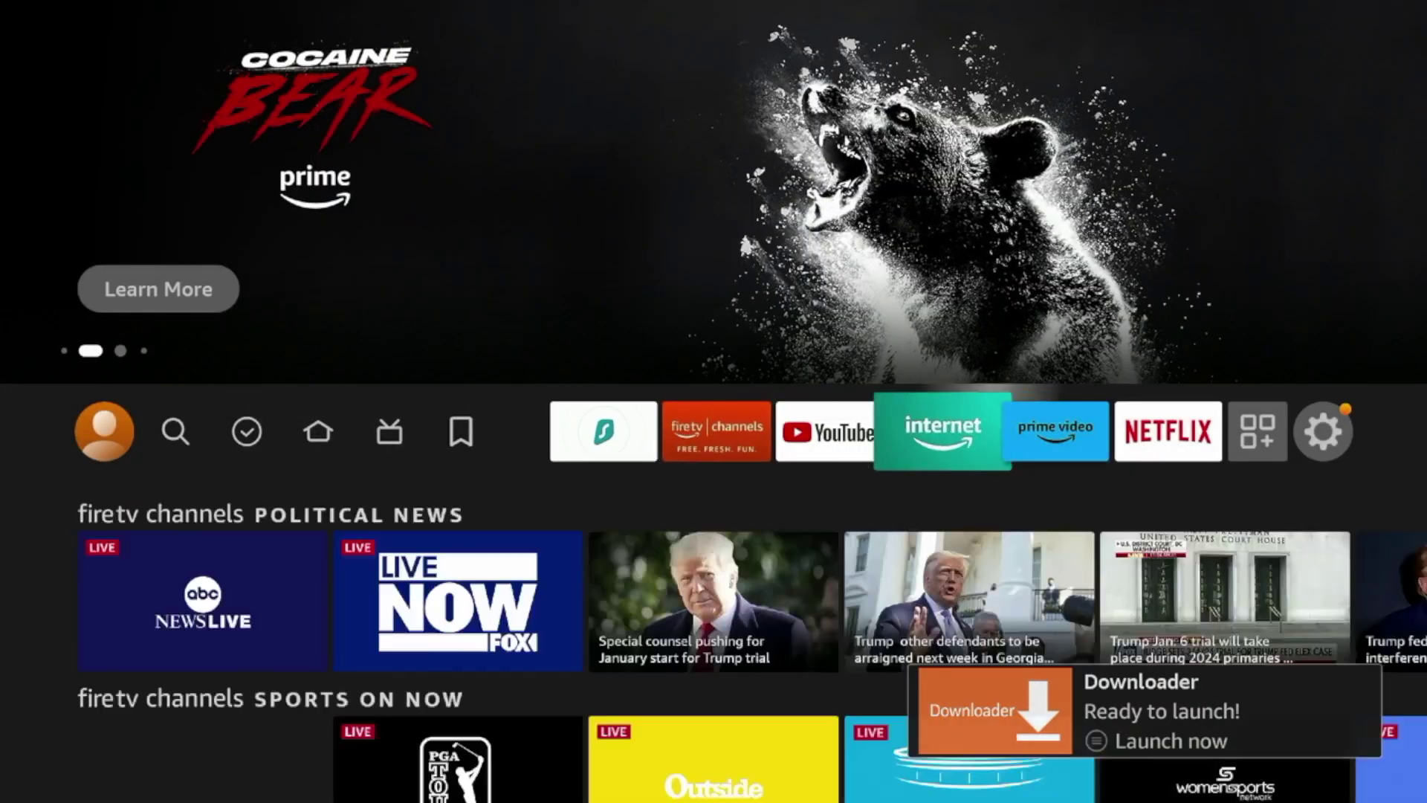
{"action": "key", "text": "Down"}
{"action": "key", "text": "Down"}
{"action": "key", "text": "Down"}
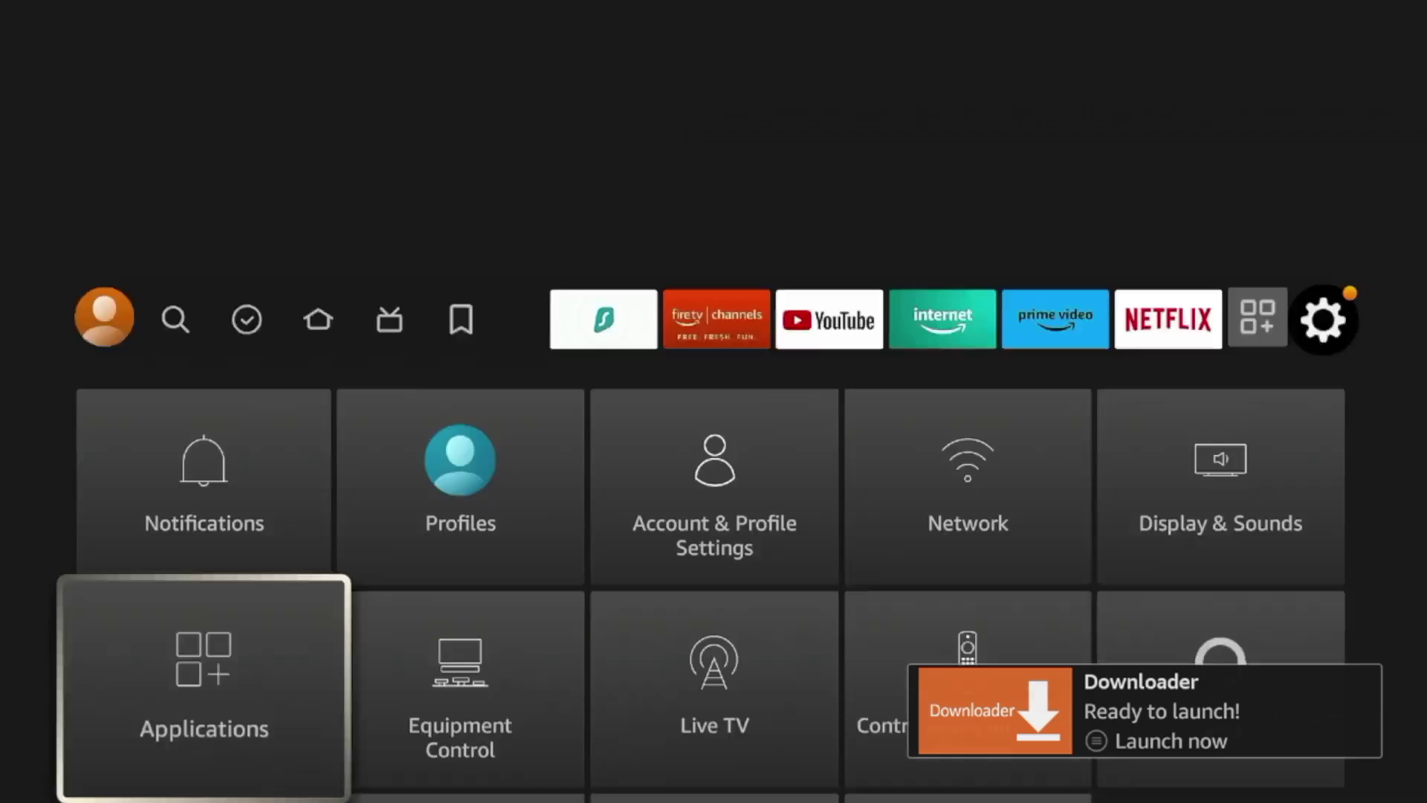
{"action": "key", "text": "Right"}
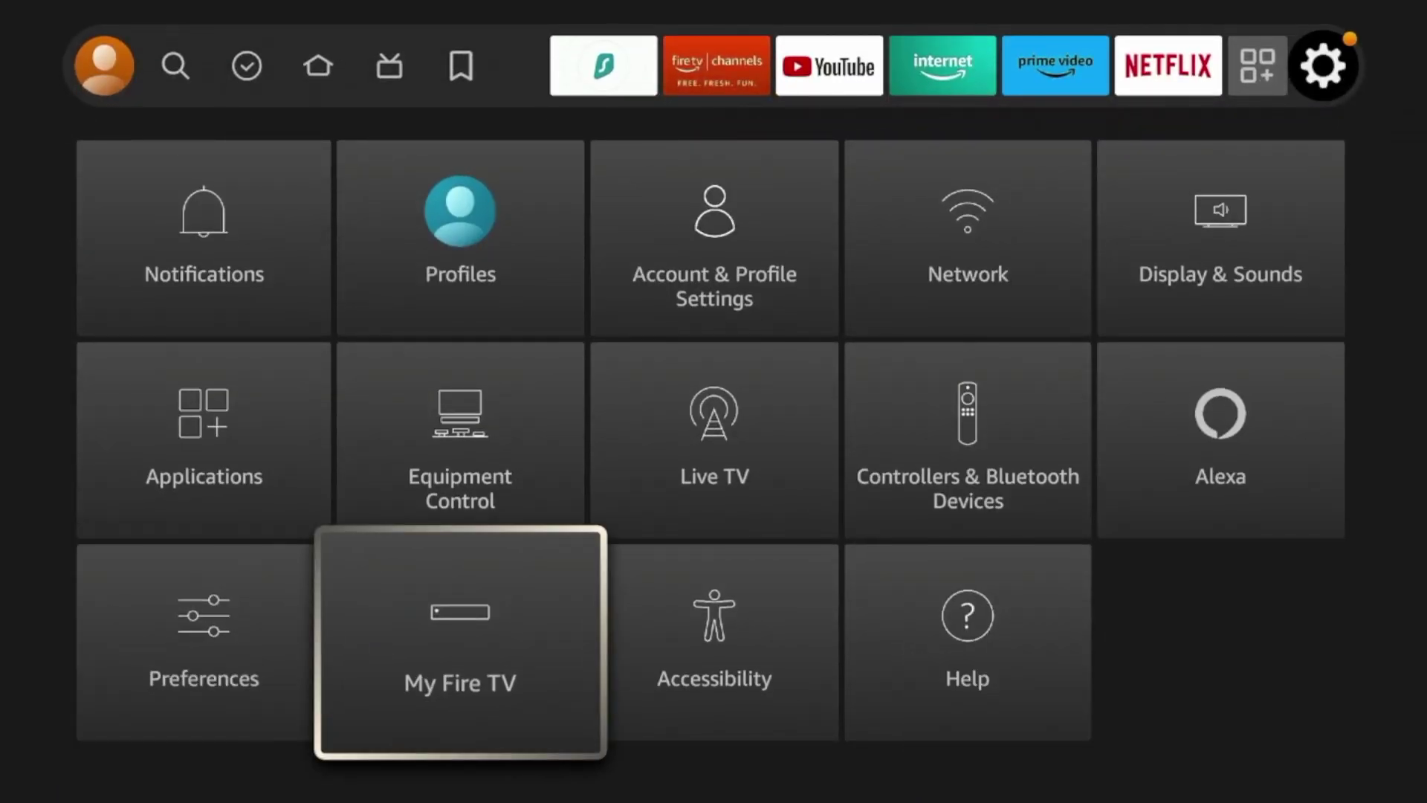
{"action": "key", "text": "Return"}
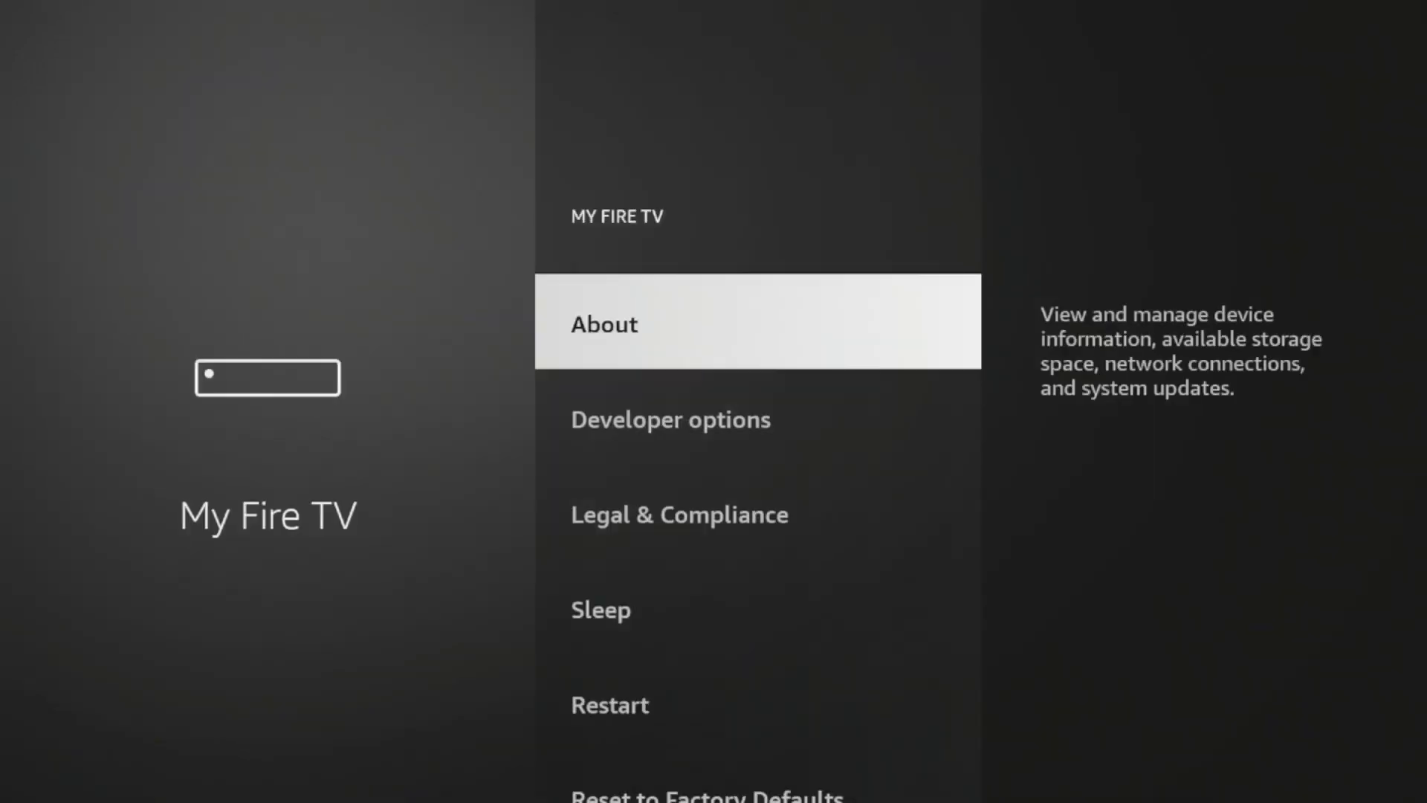
Step: Activate developer mode by selecting the Fire TV Stick 4K Max device entry in About repeatedly
{"action": "key", "text": "Return"}
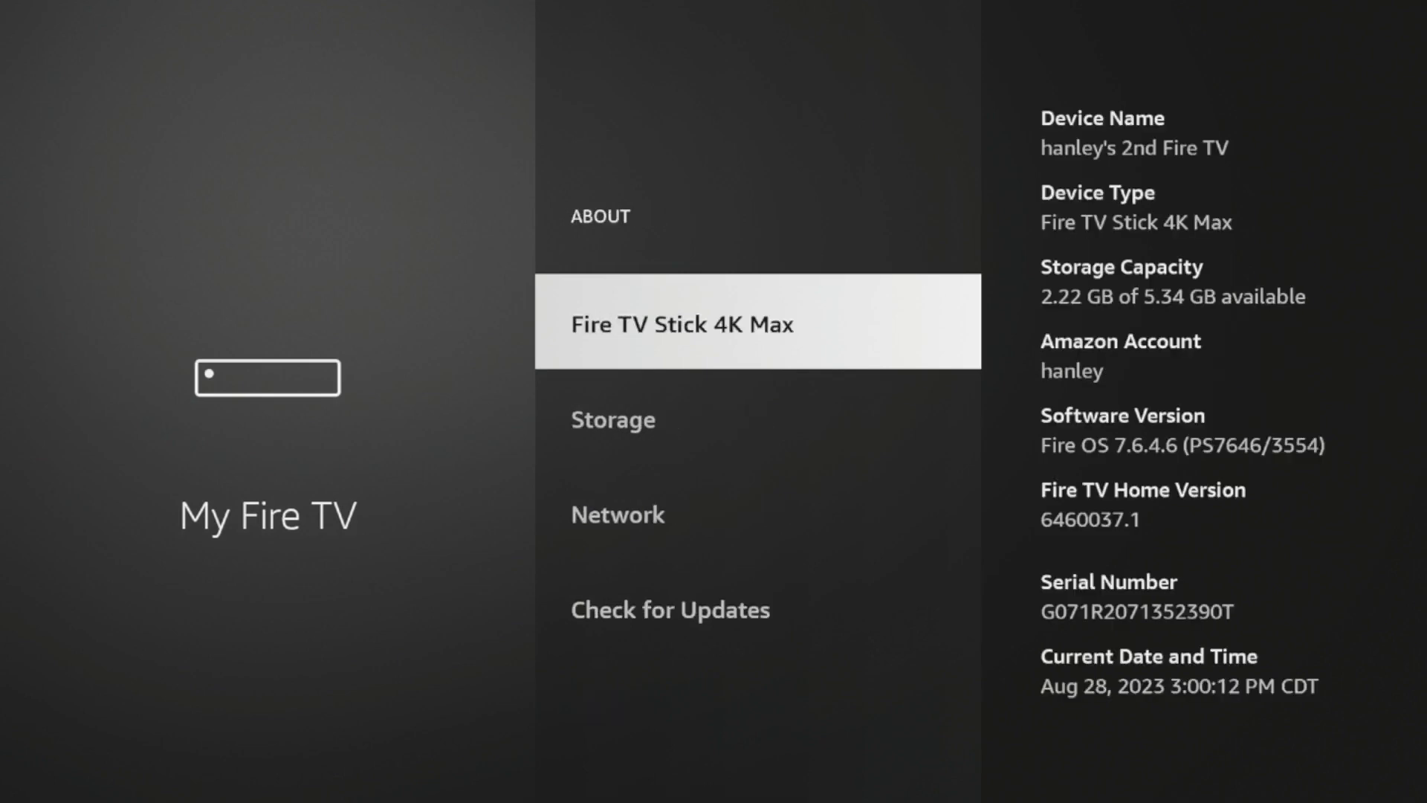
{"action": "key", "text": "Return"}
{"action": "key", "text": "Return"}
{"action": "key", "text": "Return"}
{"action": "key", "text": "Return"}
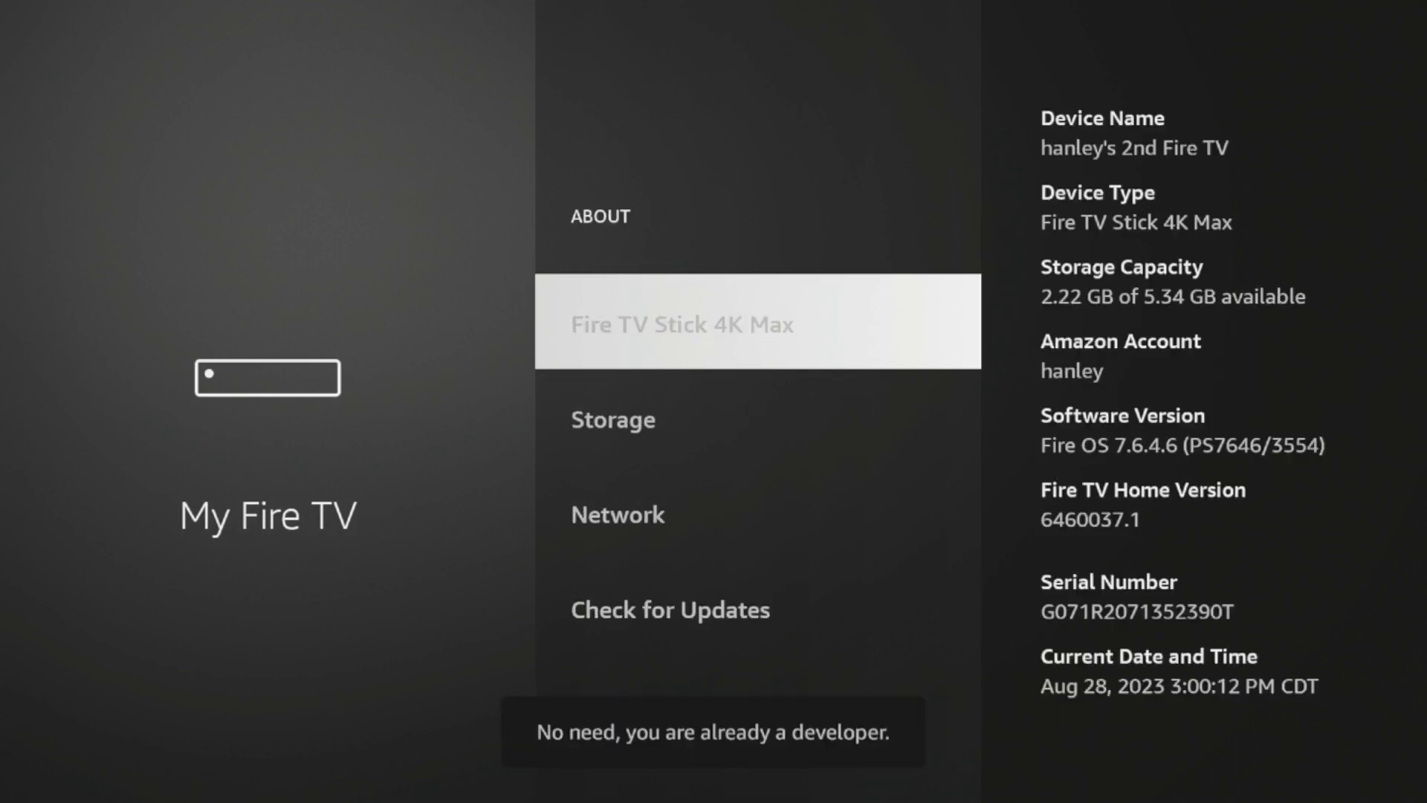
{"action": "key", "text": "Return"}
{"action": "key", "text": "Return"}
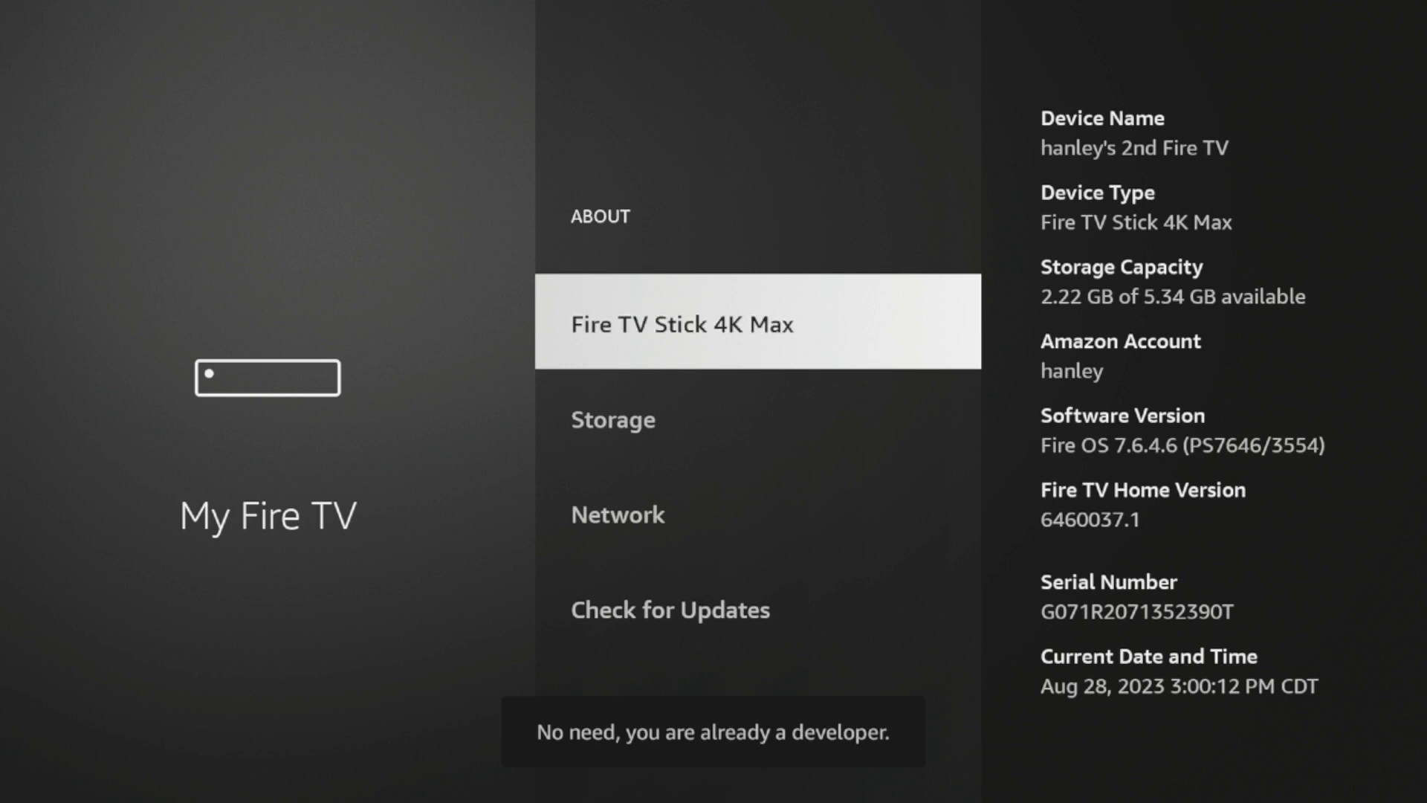
{"action": "key", "text": "Return"}
{"action": "key", "text": "Return"}
{"action": "key", "text": "Return"}
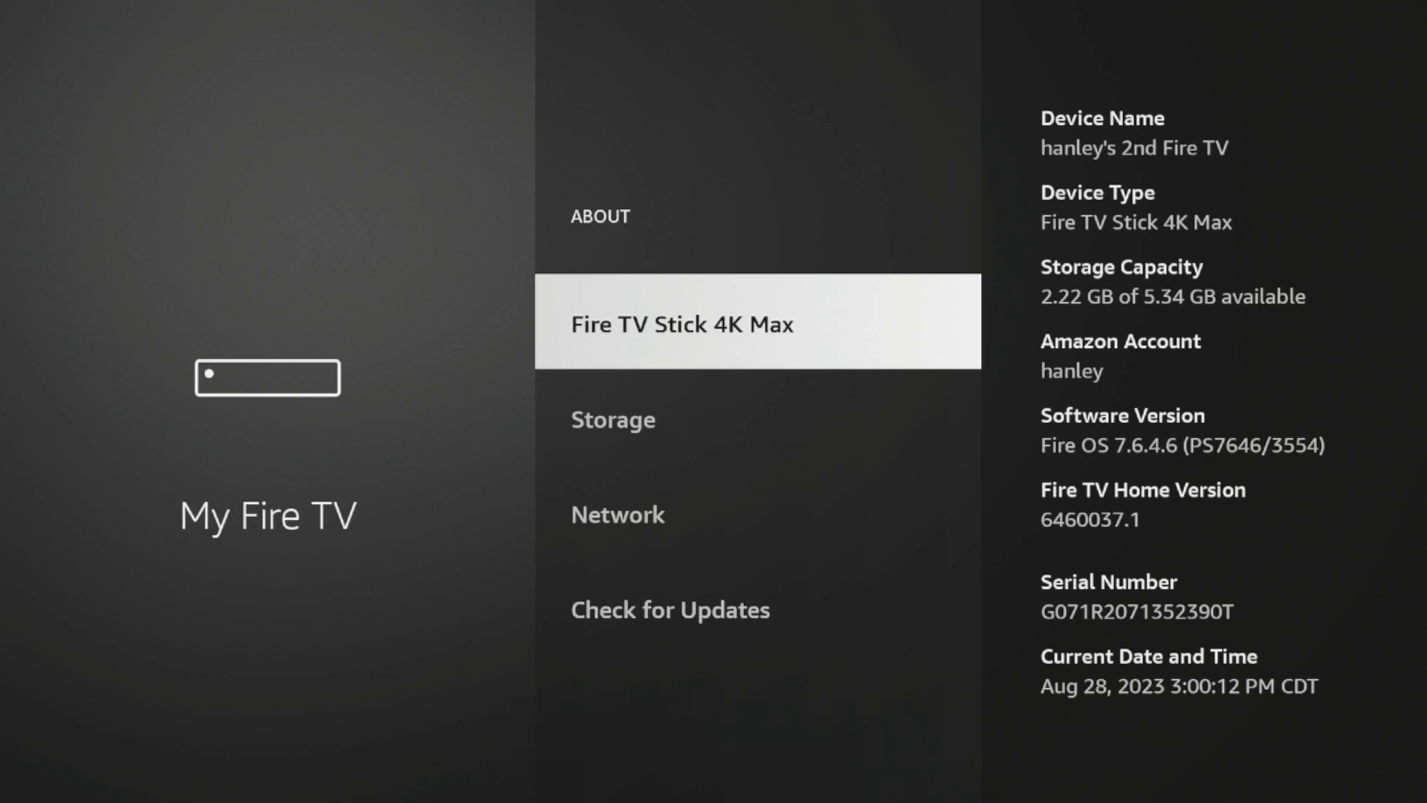
Step: Turn on Install unknown apps for Downloader in Developer options, and return to the home screen
{"action": "key", "text": "Escape"}
{"action": "key", "text": "Down"}
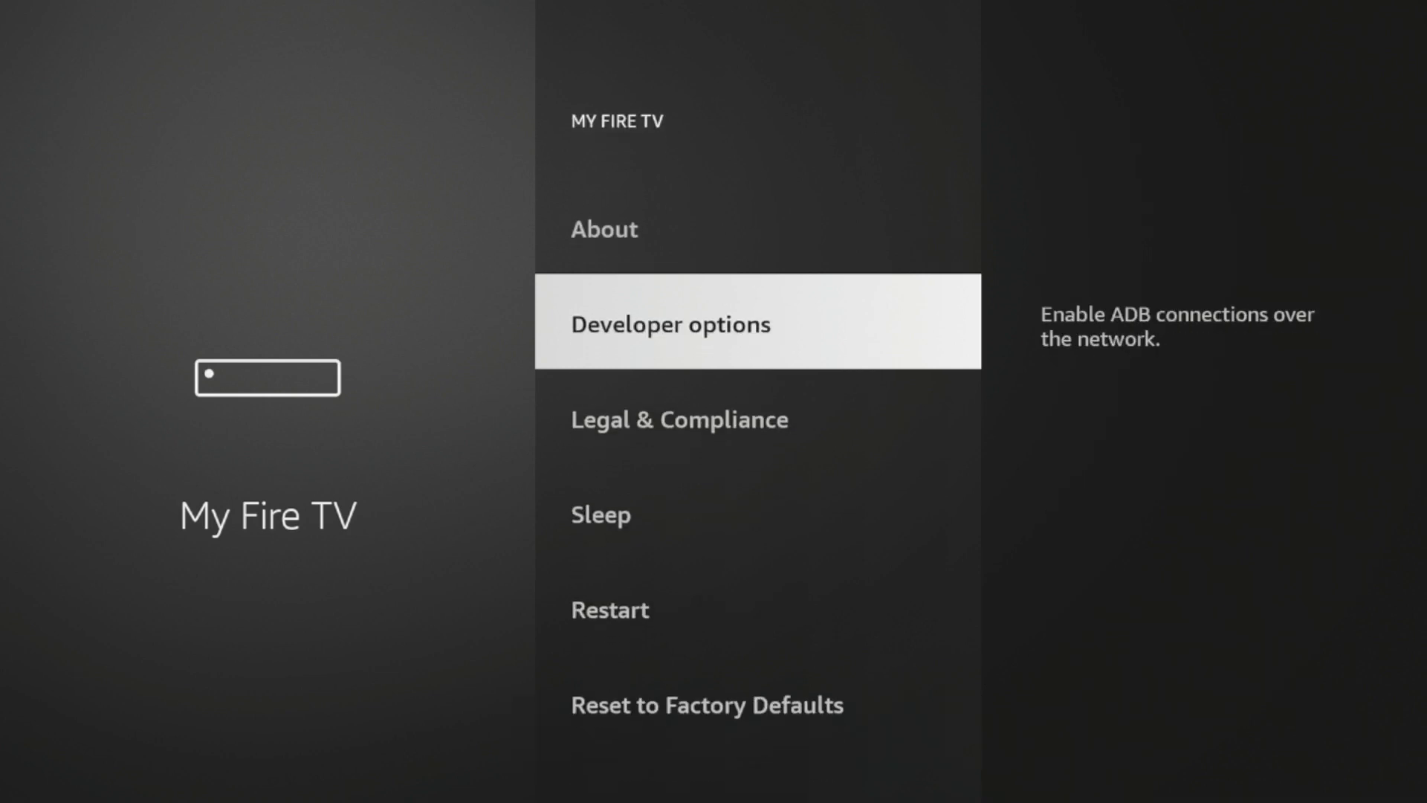
{"action": "key", "text": "Return"}
{"action": "key", "text": "Down"}
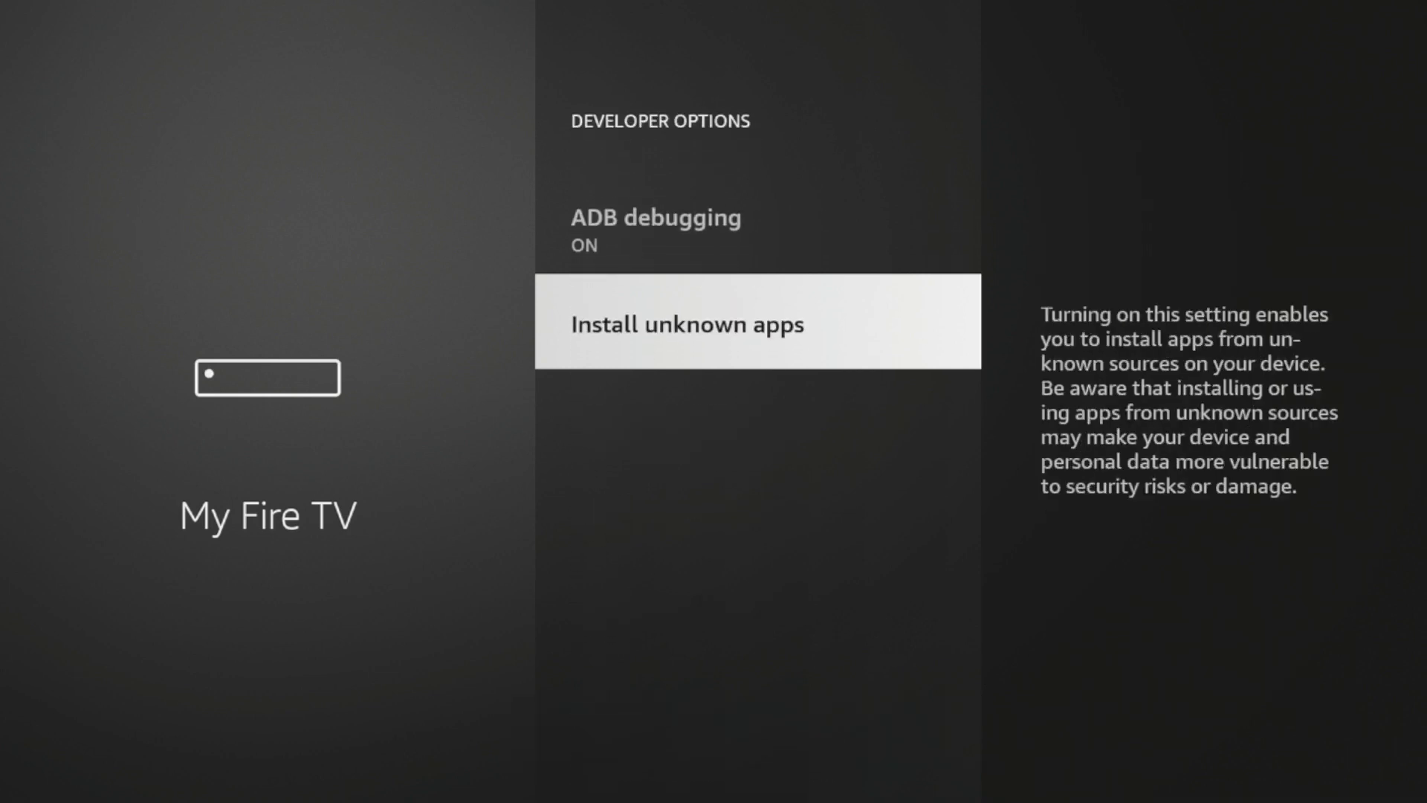
{"action": "key", "text": "Return"}
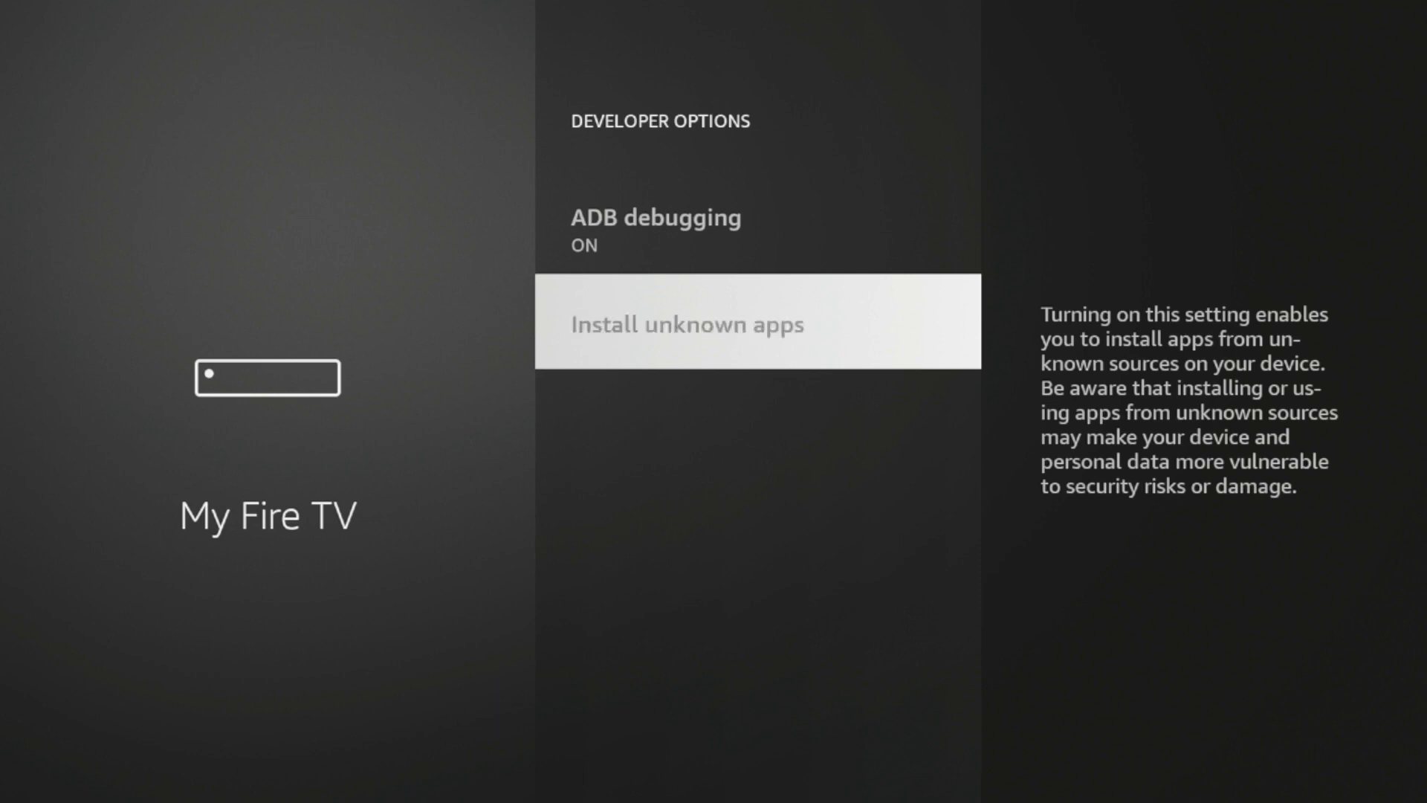
{"action": "key", "text": "Return"}
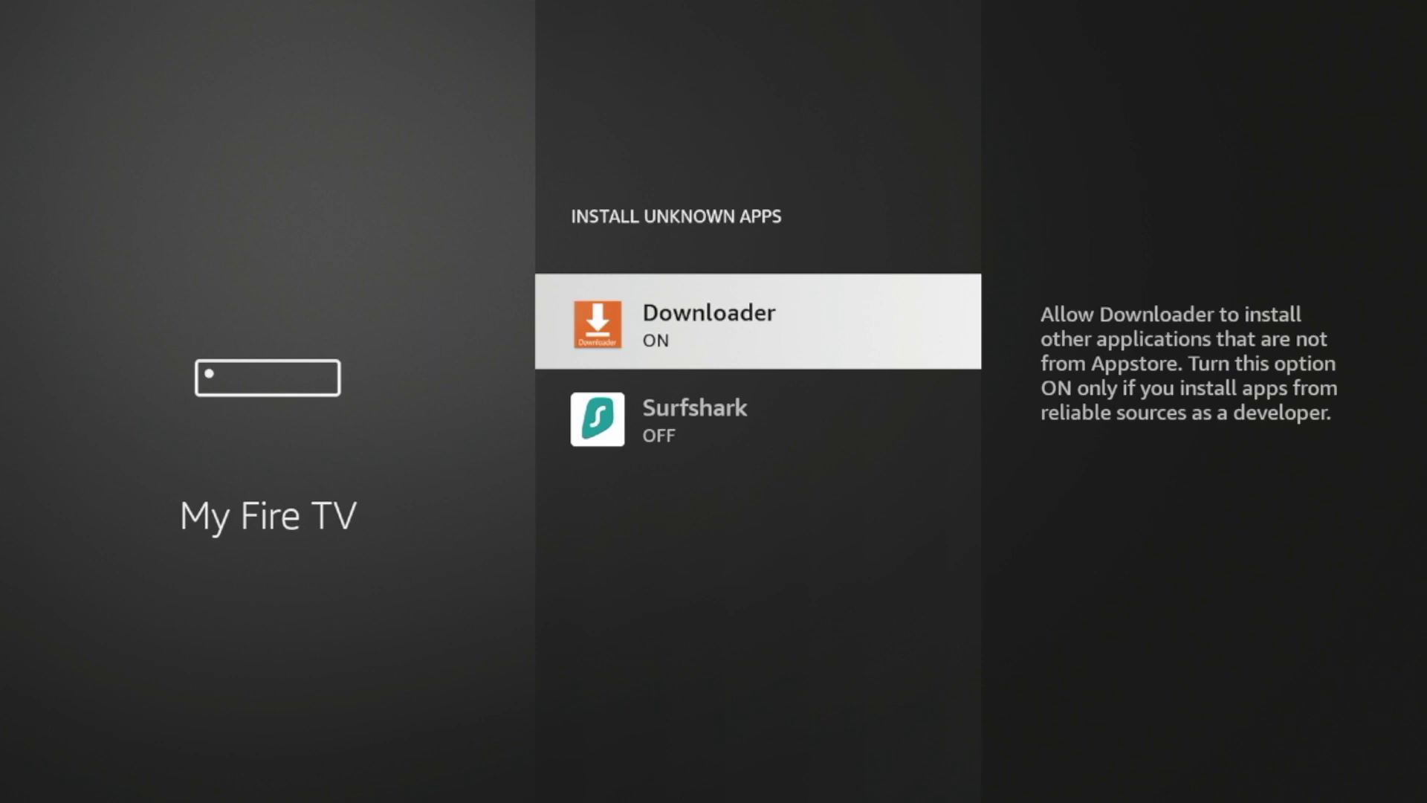
{"action": "key", "text": "Home"}
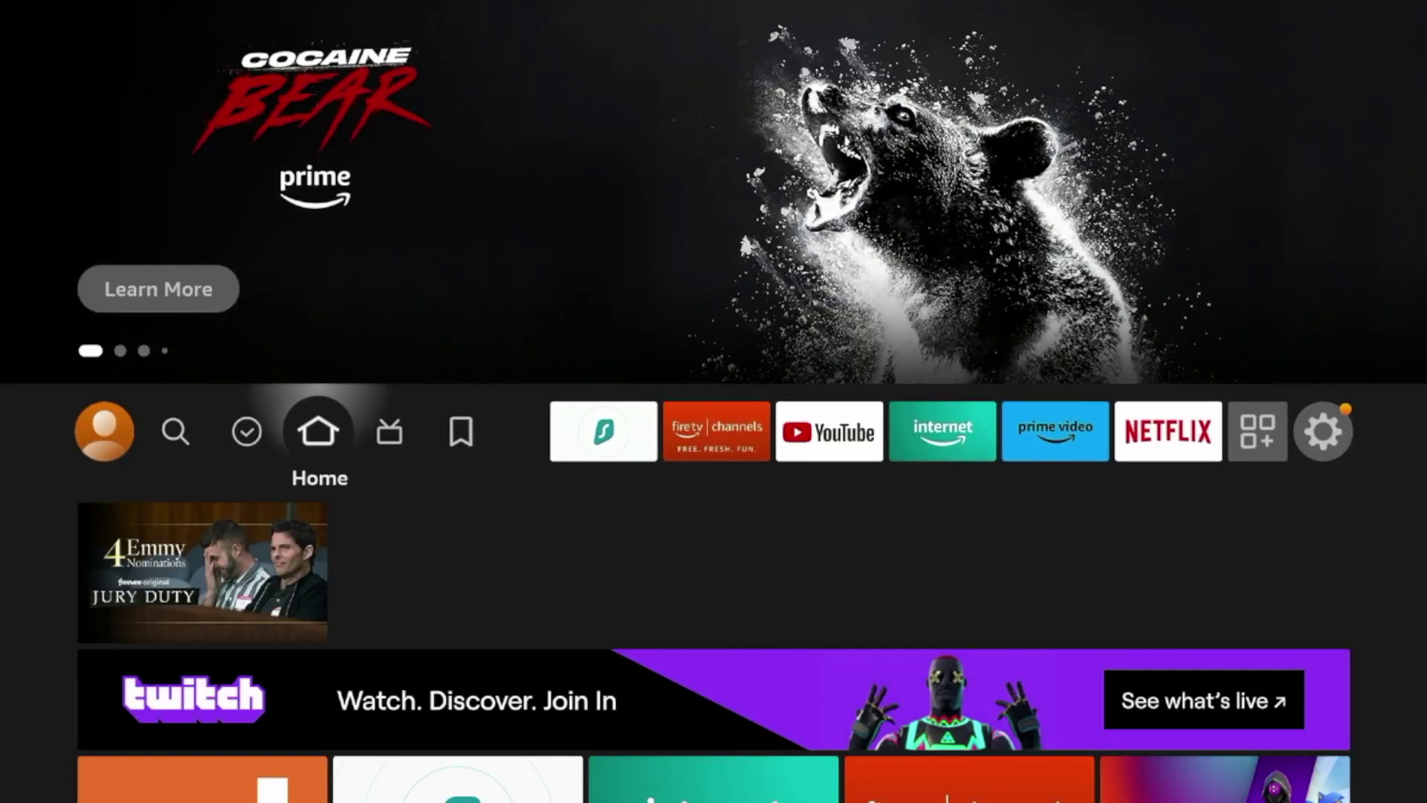
Step: Open Downloader, allow it to access photos, media and files on the device, and dismiss the Quick Start Guide
{"action": "key", "text": "Down"}
{"action": "key", "text": "Down"}
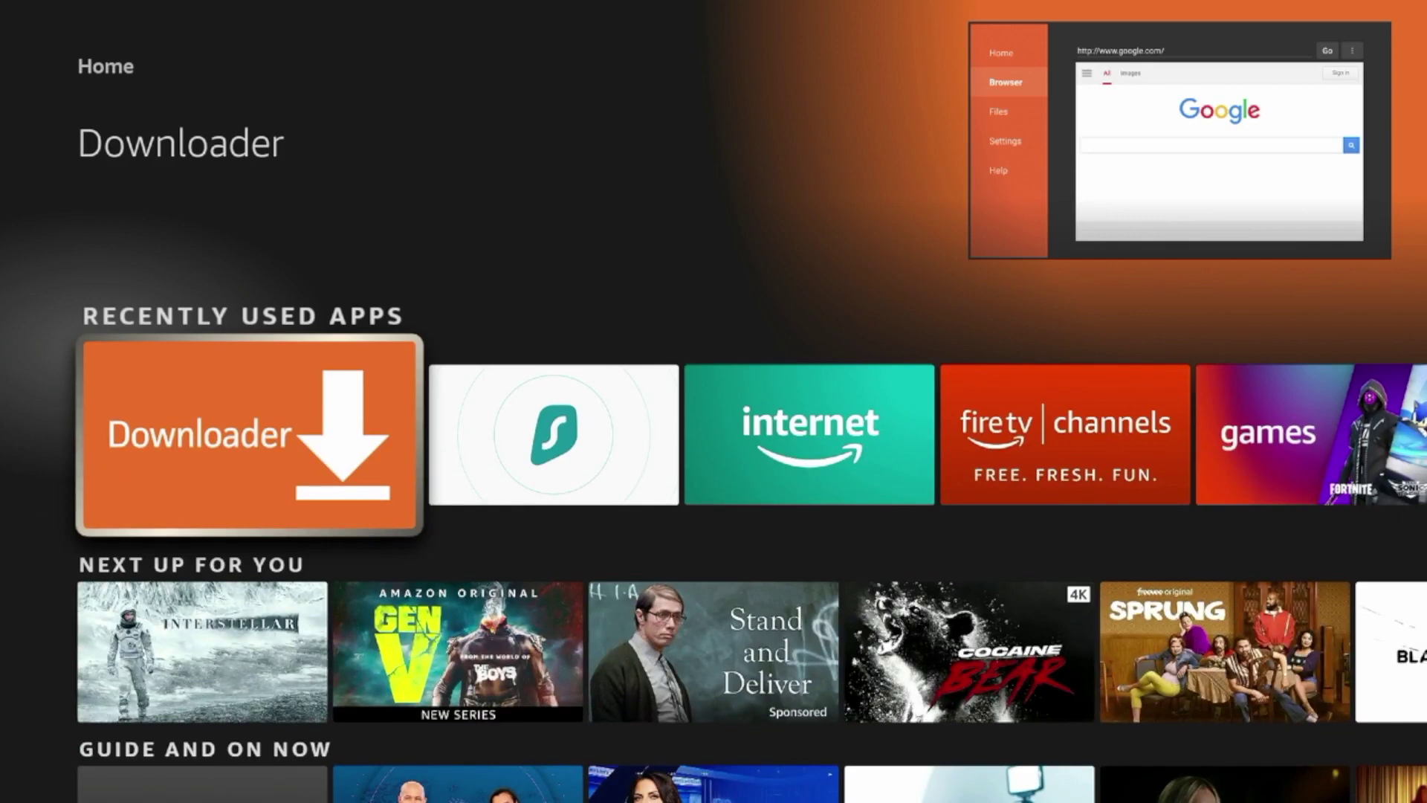
{"action": "key", "text": "Return"}
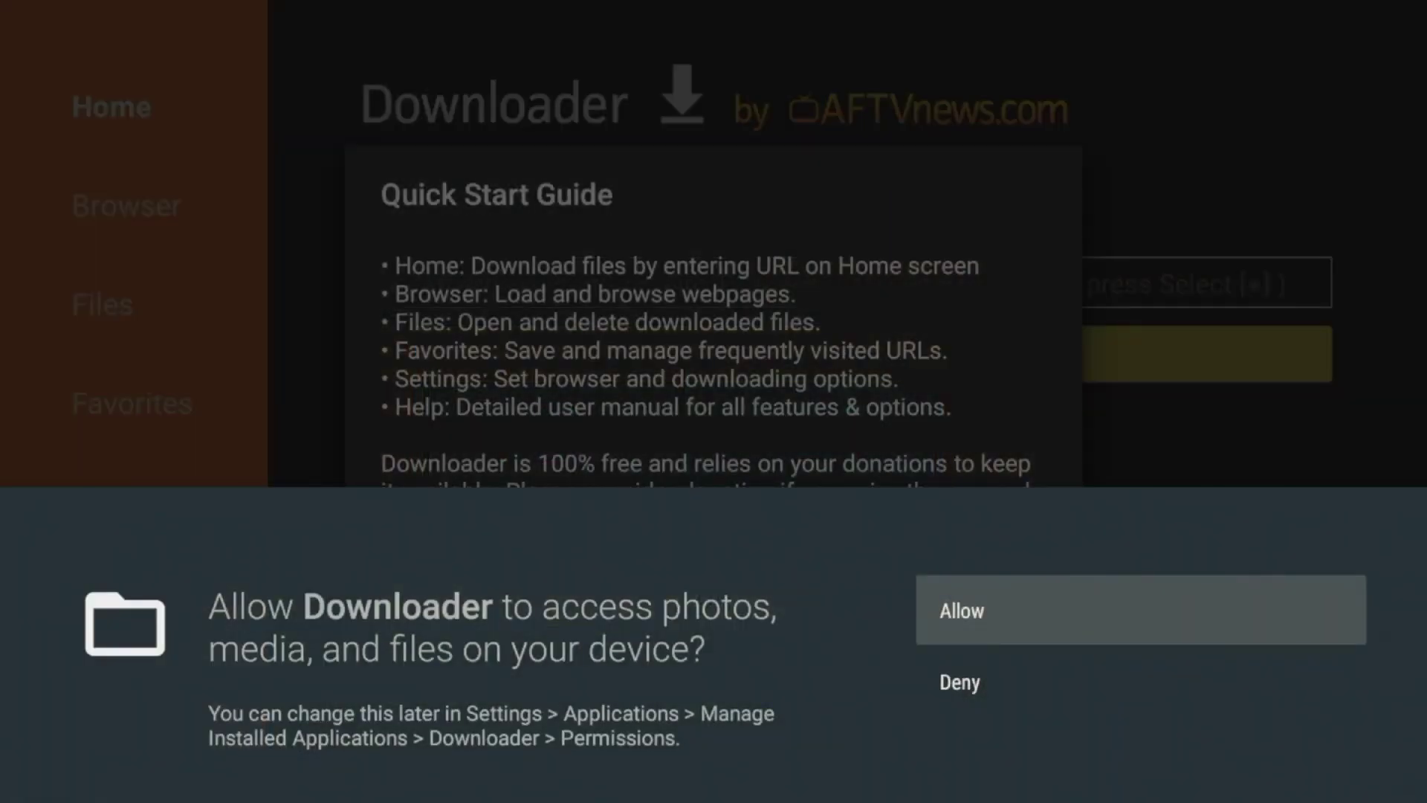
{"action": "key", "text": "Return"}
{"action": "key", "text": "Return"}
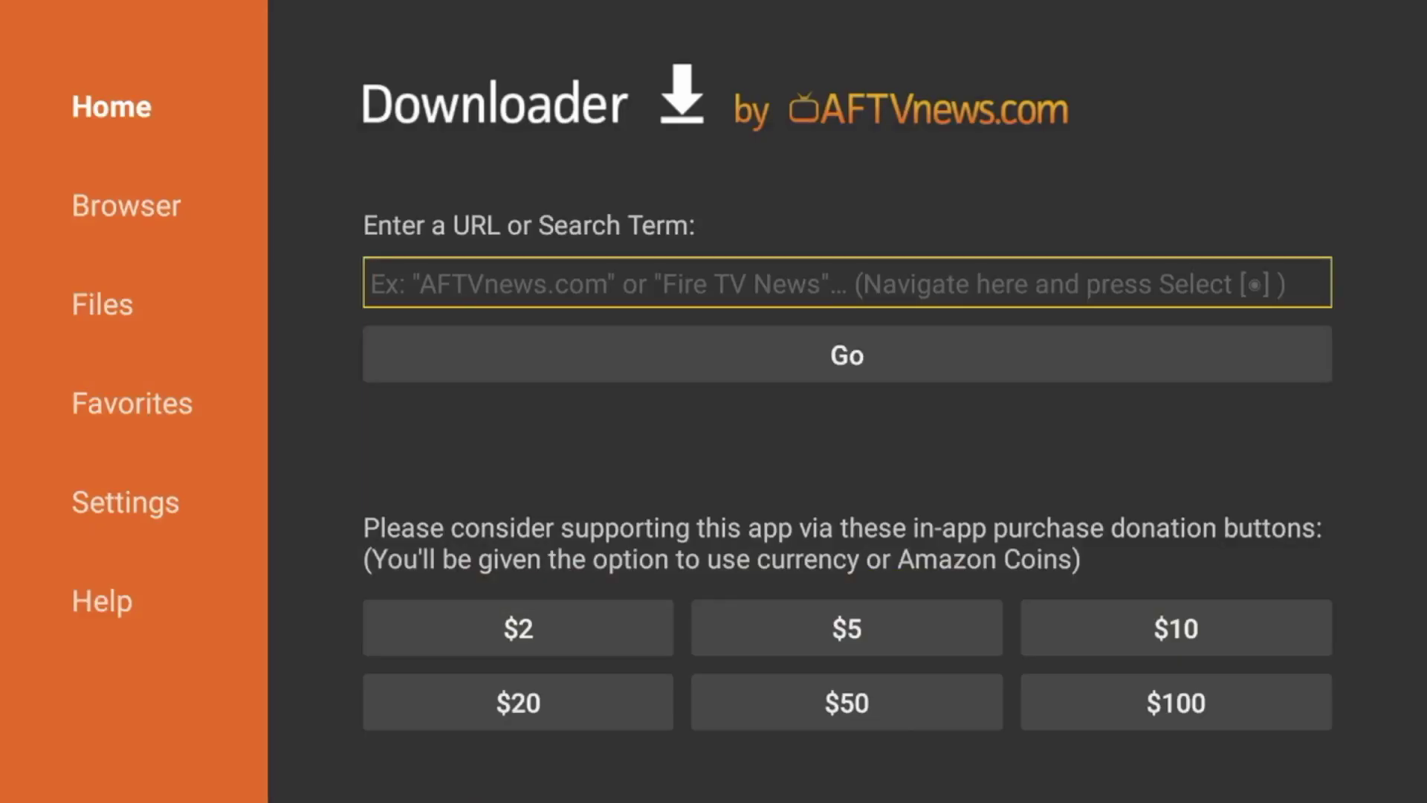
{"action": "key", "text": "Return"}
{"action": "key", "text": "Right"}
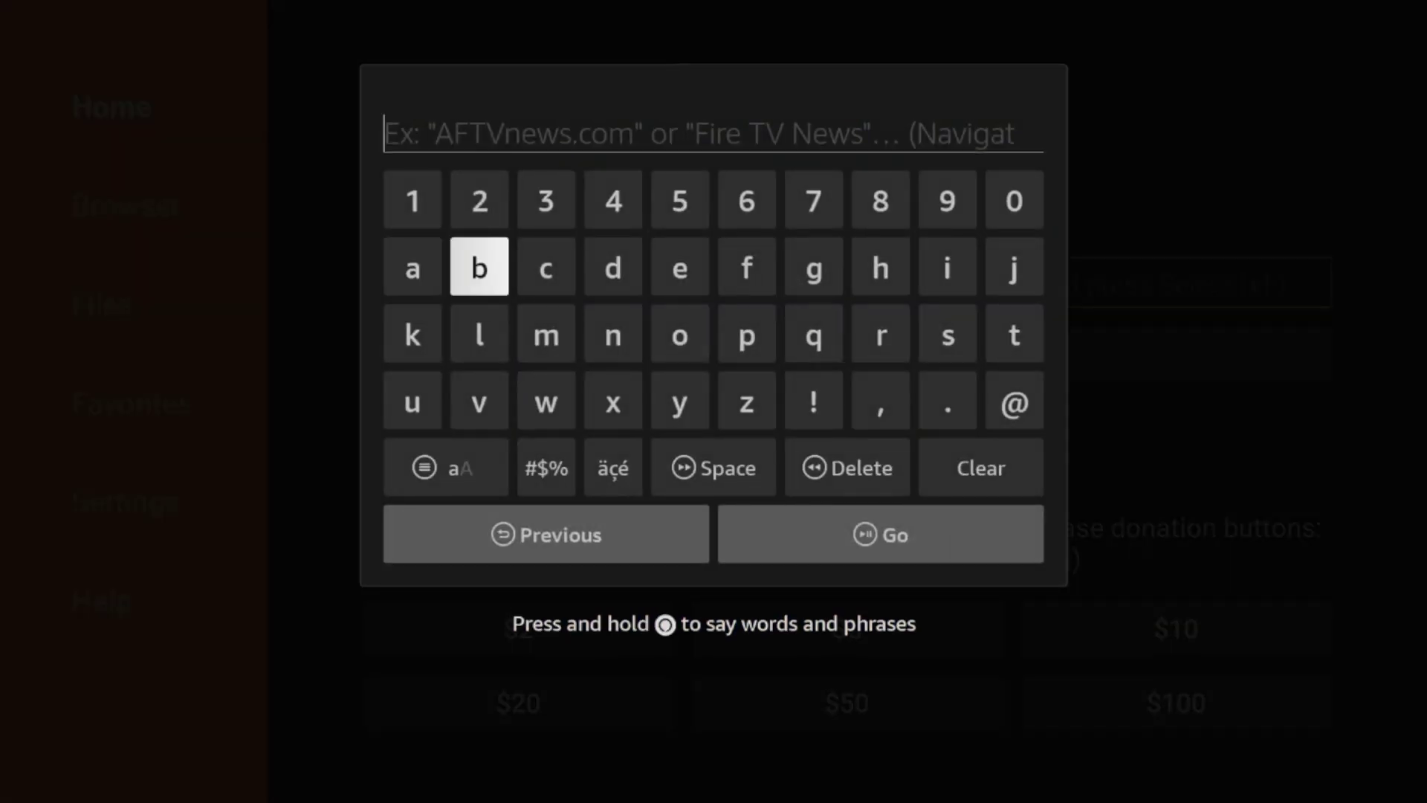
{"action": "key", "text": "Down"}
{"action": "key", "text": "Down"}
{"action": "key", "text": "Down"}
{"action": "key", "text": "Down"}
{"action": "key", "text": "Return"}
Step: Enter the Downloader code 298344 in the URL or search field and load its page
{"action": "key", "text": "Right"}
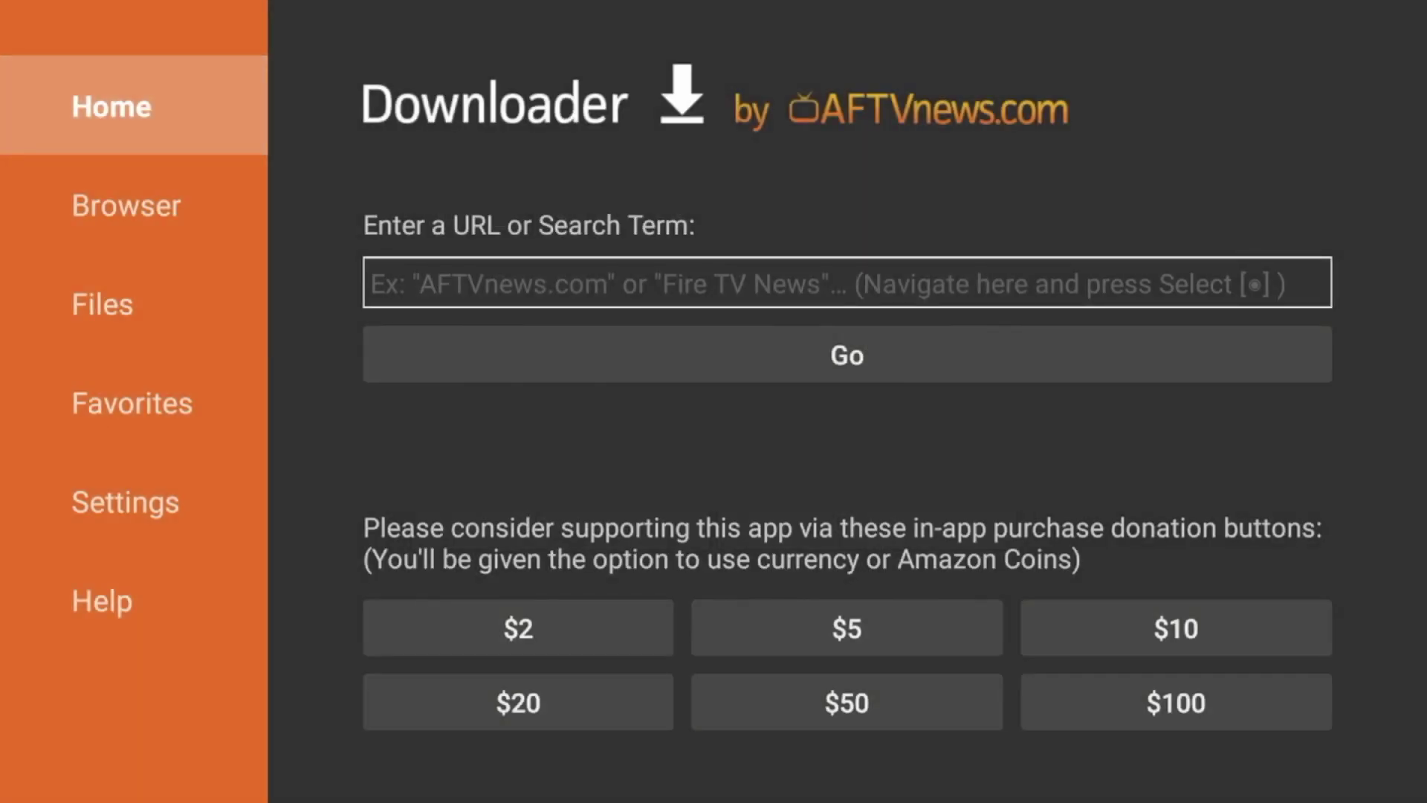
{"action": "key", "text": "Return"}
{"action": "key", "text": "Right"}
{"action": "key", "text": "Up"}
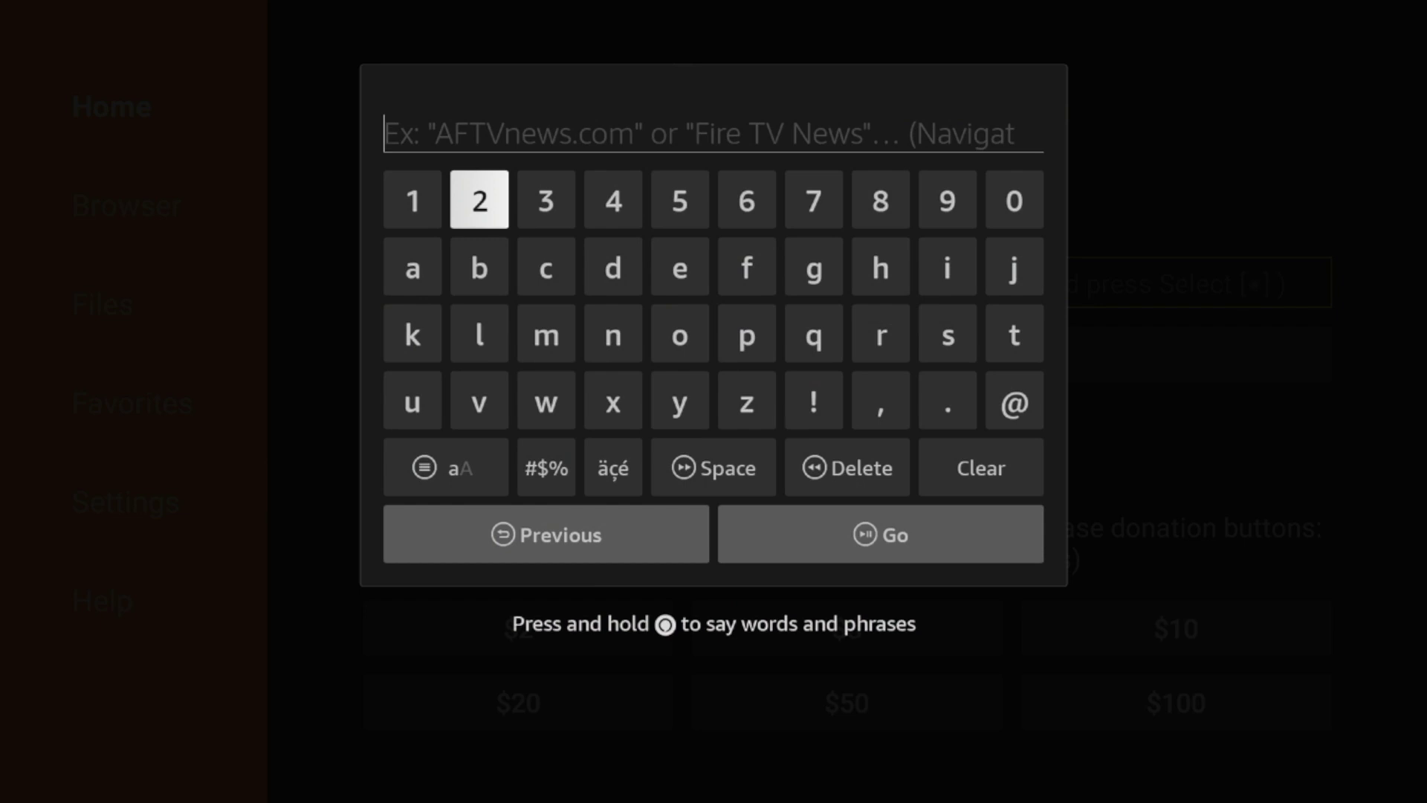
{"action": "key", "text": "Return"}
{"action": "key", "text": "Left"}
{"action": "key", "text": "Left"}
{"action": "key", "text": "Left"}
{"action": "key", "text": "Return"}
{"action": "key", "text": "Left"}
{"action": "key", "text": "Return"}
{"action": "key", "text": "Left"}
{"action": "key", "text": "Left"}
{"action": "key", "text": "Left"}
{"action": "key", "text": "Left"}
{"action": "key", "text": "Left"}
{"action": "key", "text": "Left"}
{"action": "key", "text": "Right"}
{"action": "key", "text": "Return"}
{"action": "key", "text": "Right"}
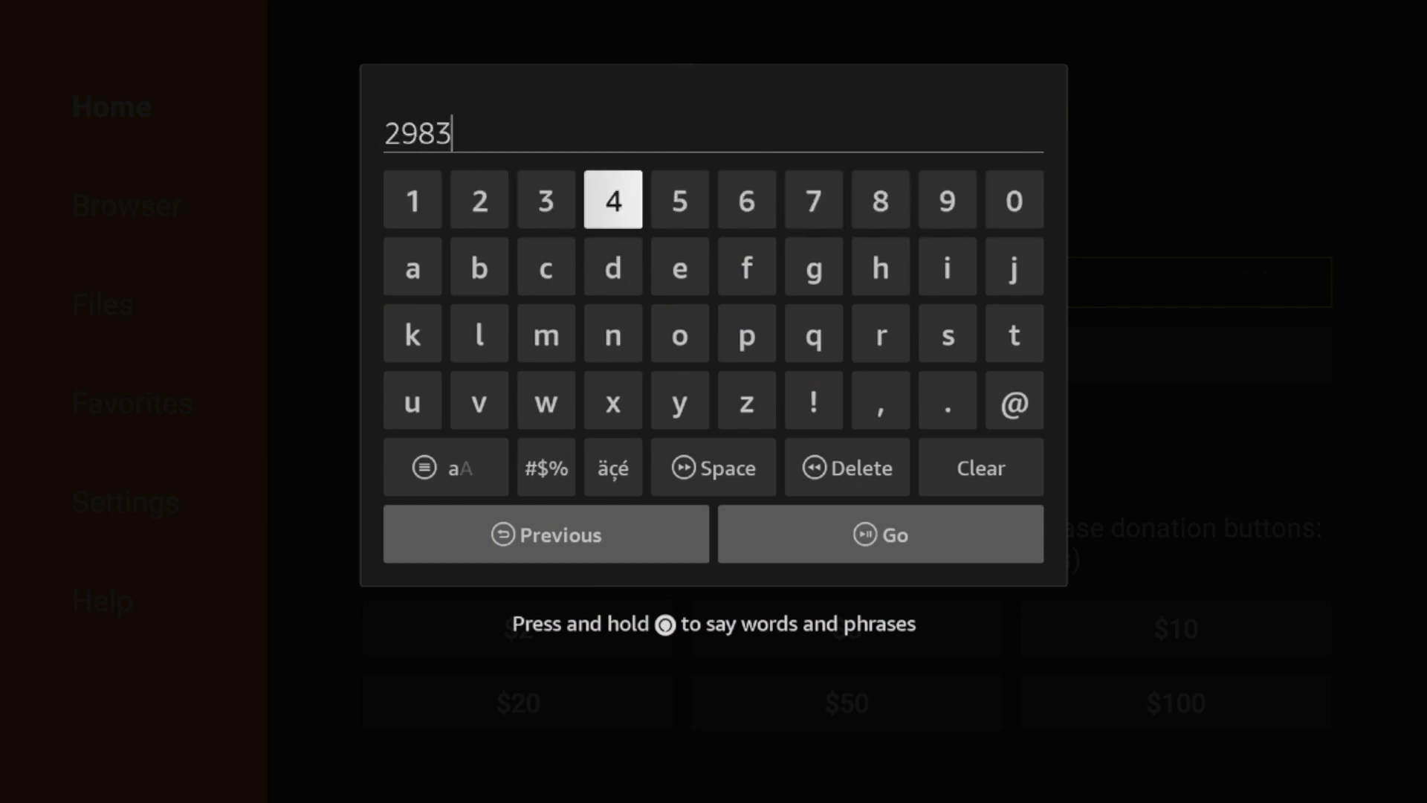
{"action": "key", "text": "Return"}
{"action": "key", "text": "Return"}
{"action": "key", "text": "Down"}
{"action": "key", "text": "Down"}
{"action": "key", "text": "Down"}
{"action": "key", "text": "Right"}
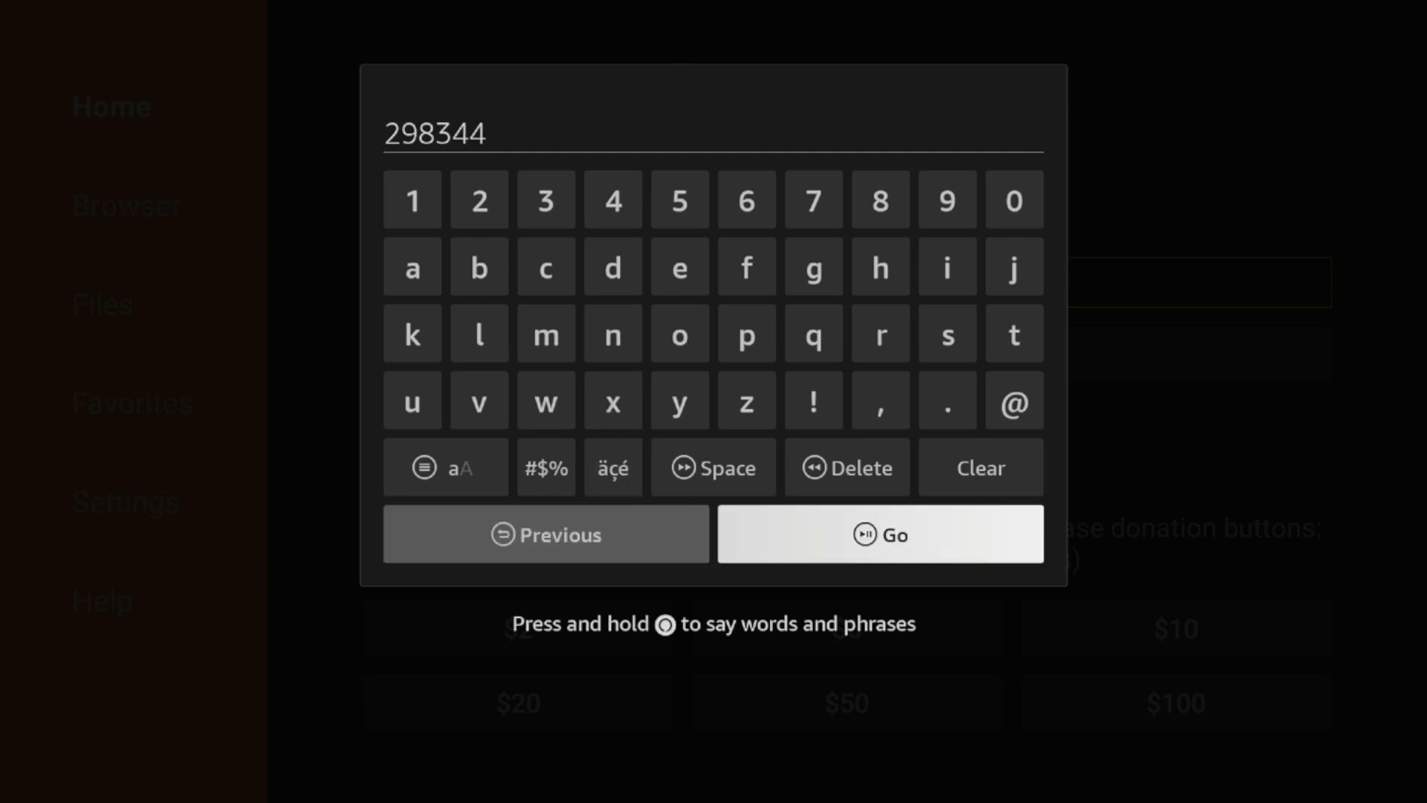
{"action": "key", "text": "Return"}
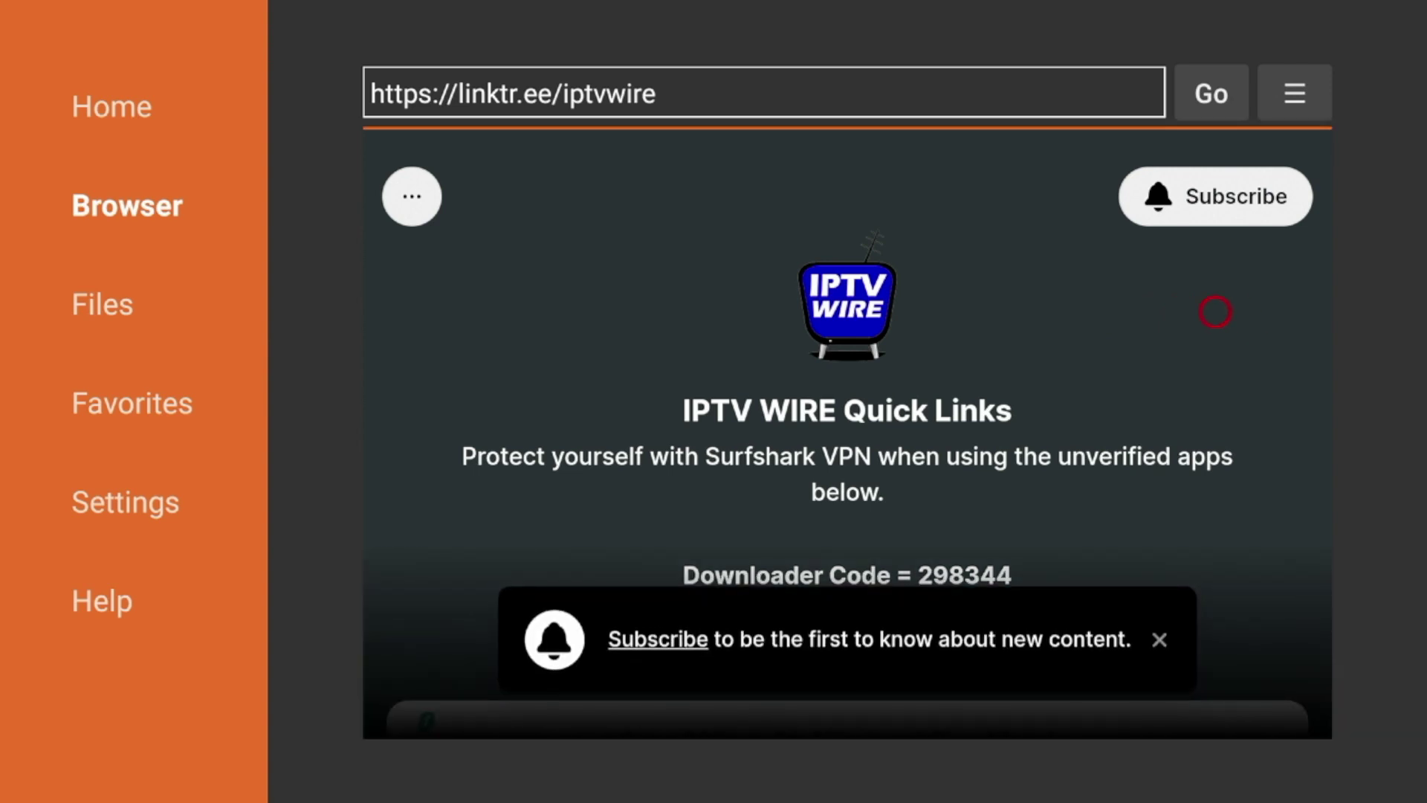
Step: Dismiss the subscribe notice and look through the app links on the IPTV WIRE Quick Links page
{"action": "left_click", "coordinate": [1155, 627]}
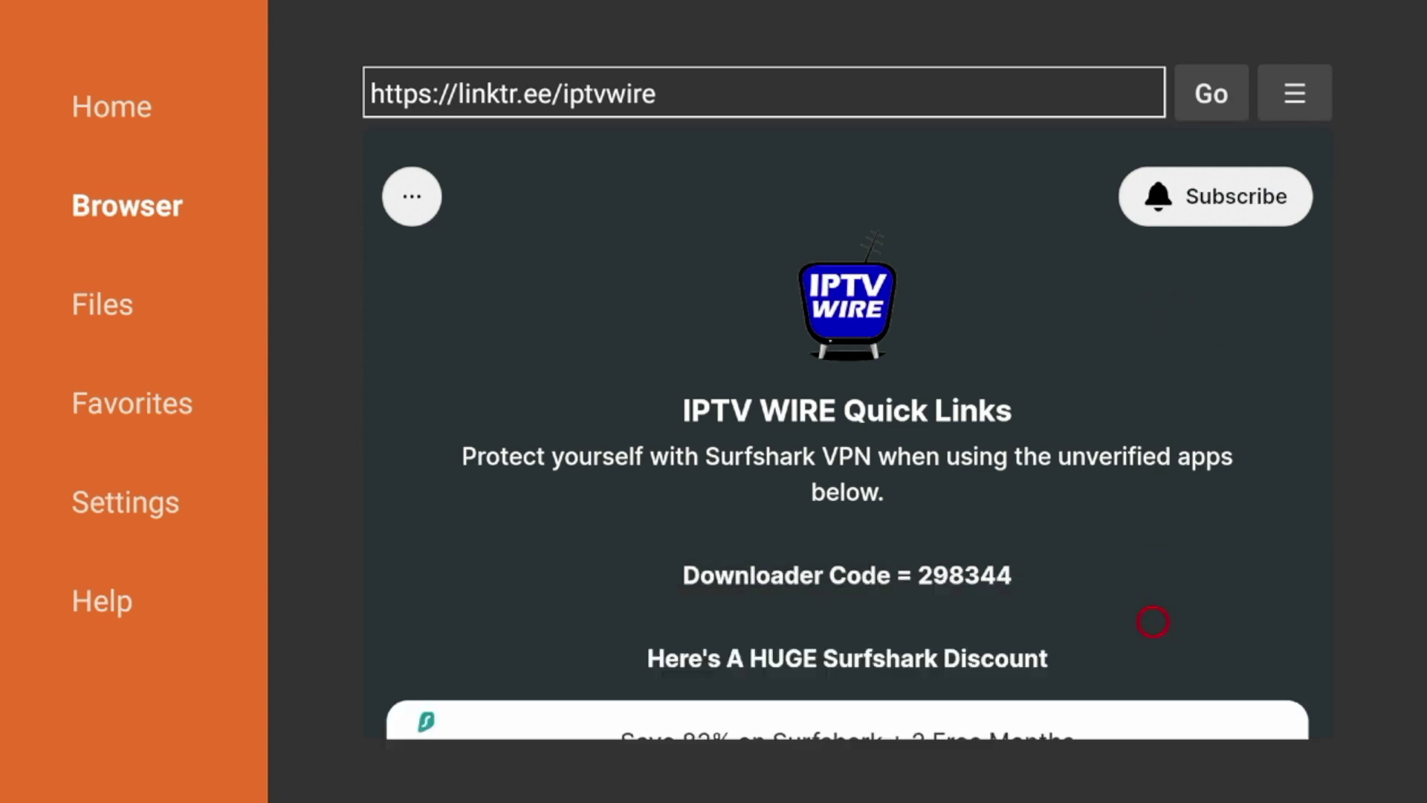
{"action": "scroll", "coordinate": [1153, 706], "scroll_direction": "down", "scroll_amount": 7}
{"action": "scroll", "coordinate": [1153, 709], "scroll_direction": "down", "scroll_amount": 20}
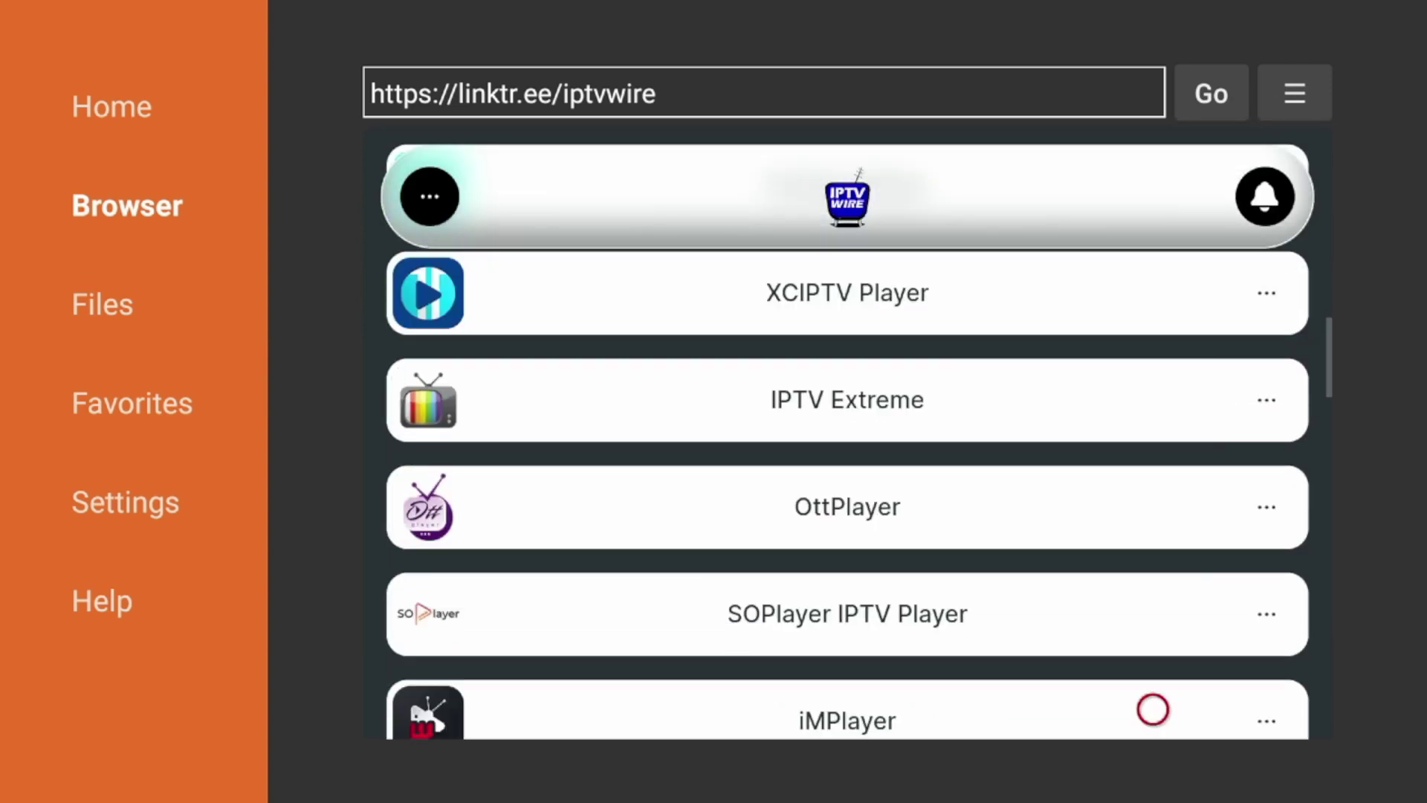
{"action": "scroll", "coordinate": [1154, 709], "scroll_direction": "down", "scroll_amount": 20}
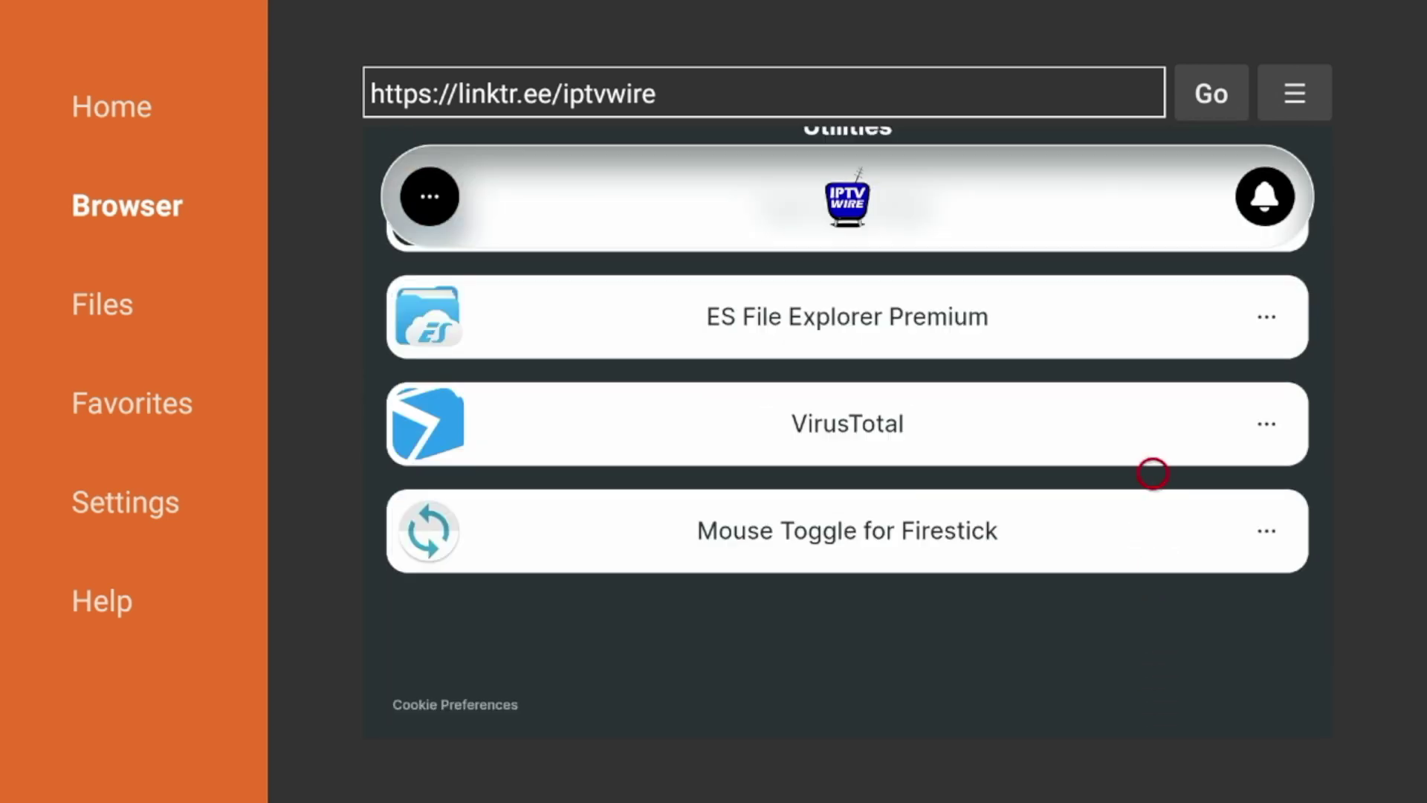
{"action": "scroll", "coordinate": [1153, 152], "scroll_direction": "up", "scroll_amount": 15}
{"action": "scroll", "coordinate": [1153, 152], "scroll_direction": "up", "scroll_amount": 6}
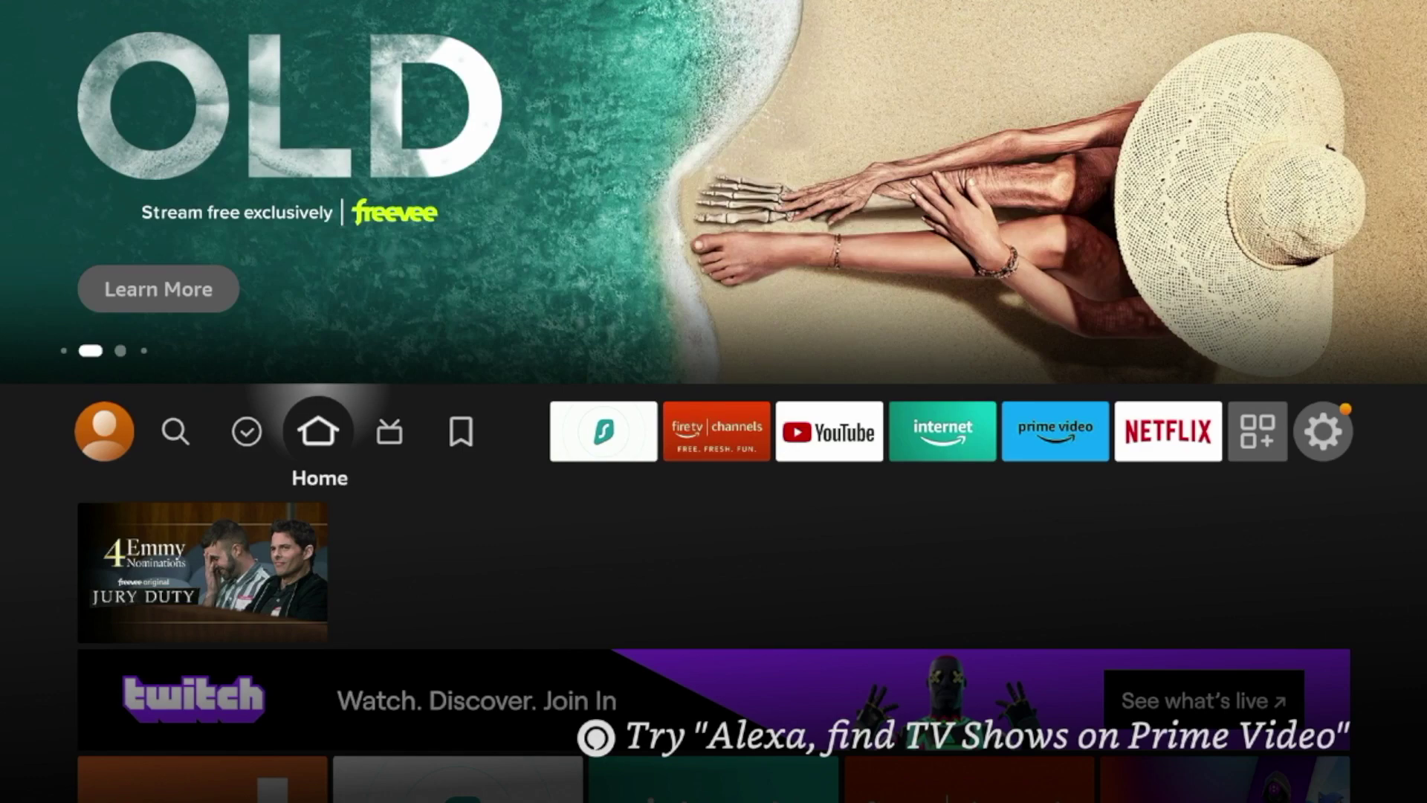
Step: Reopen Downloader from the recently used apps and save the IPTV WIRE Quick Links page to its favorites
{"action": "key", "text": "Down"}
{"action": "key", "text": "Down"}
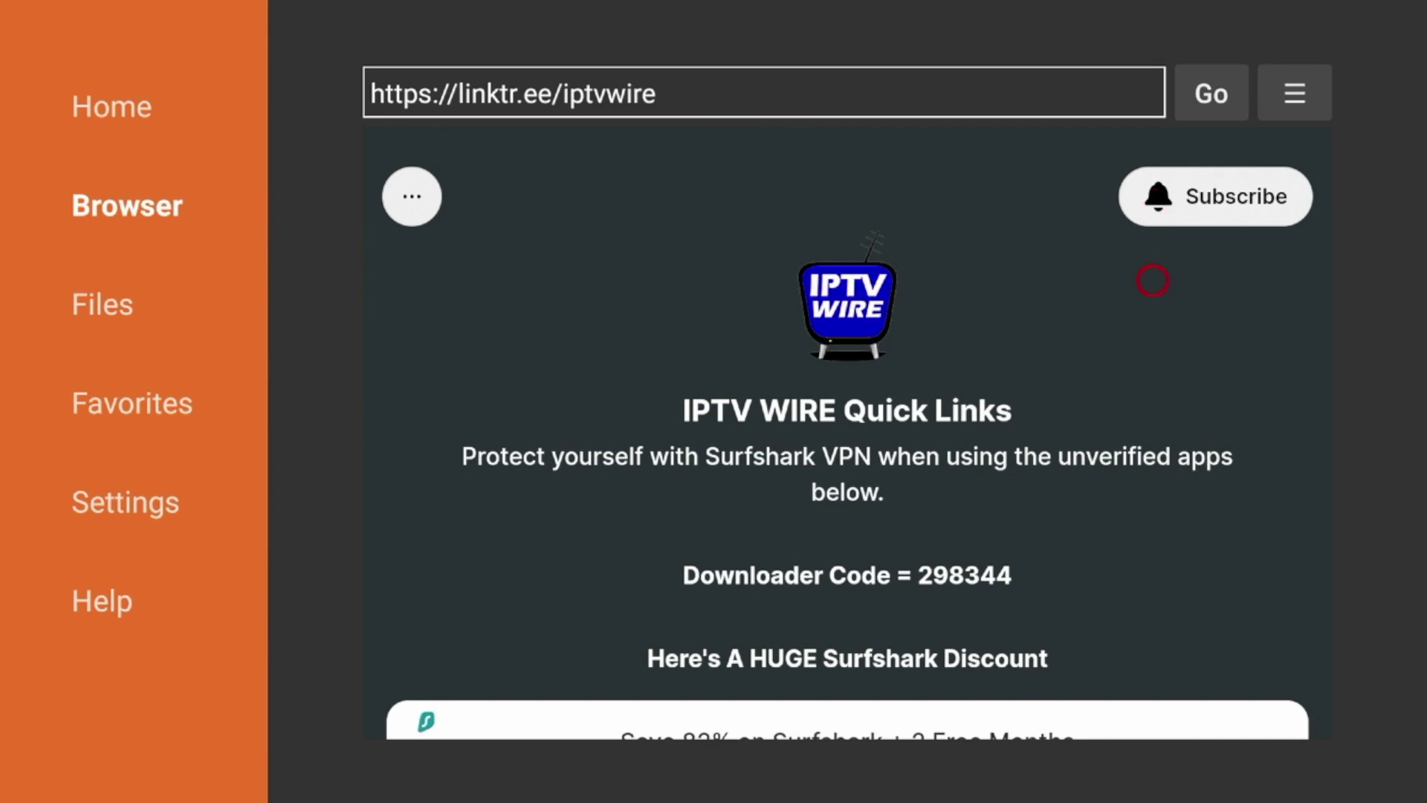
{"action": "key", "text": "Up"}
{"action": "key", "text": "Right"}
{"action": "key", "text": "Right"}
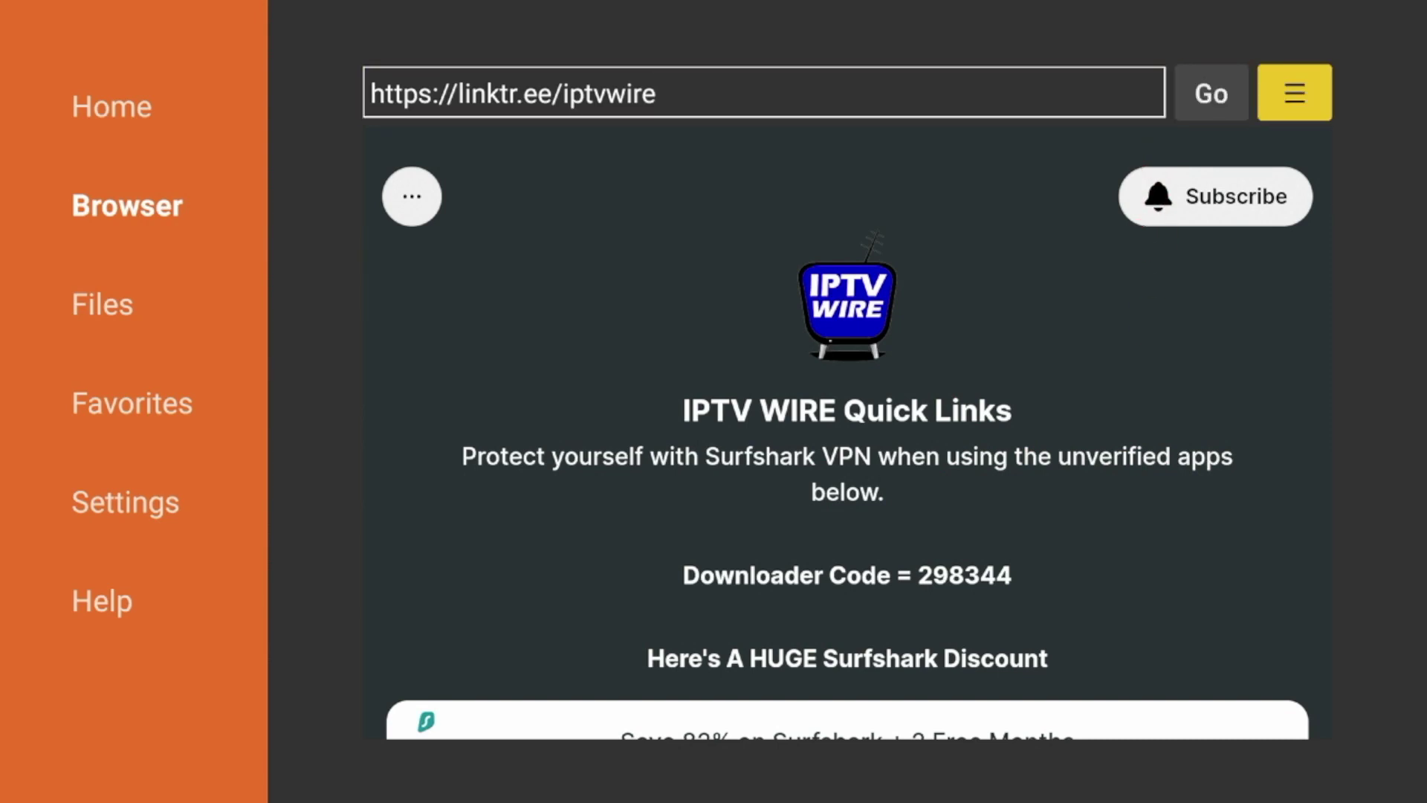
{"action": "key", "text": "Return"}
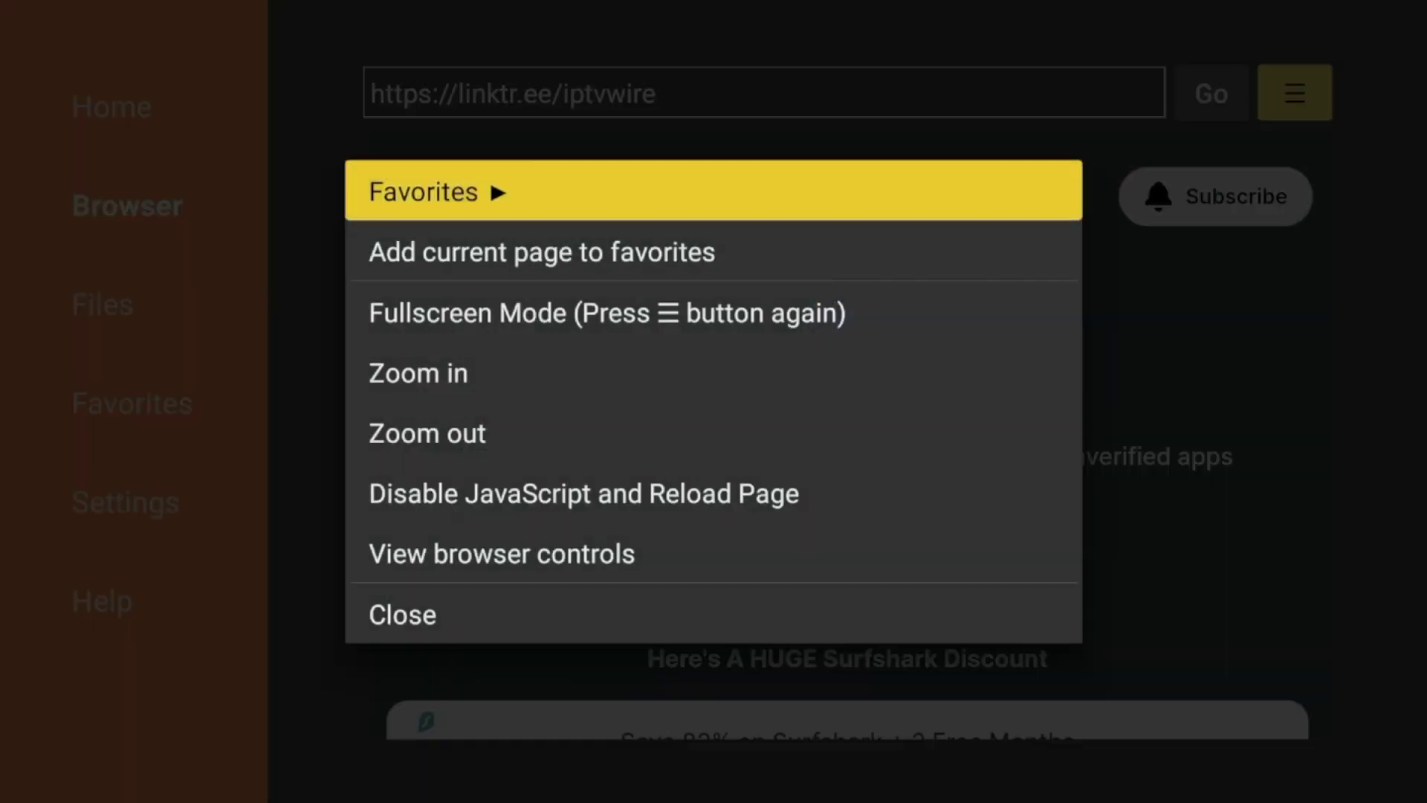
{"action": "key", "text": "Down"}
{"action": "key", "text": "Down"}
{"action": "key", "text": "Down"}
{"action": "key", "text": "Down"}
{"action": "key", "text": "Down"}
{"action": "key", "text": "Up"}
{"action": "key", "text": "Up"}
{"action": "key", "text": "Up"}
{"action": "key", "text": "Up"}
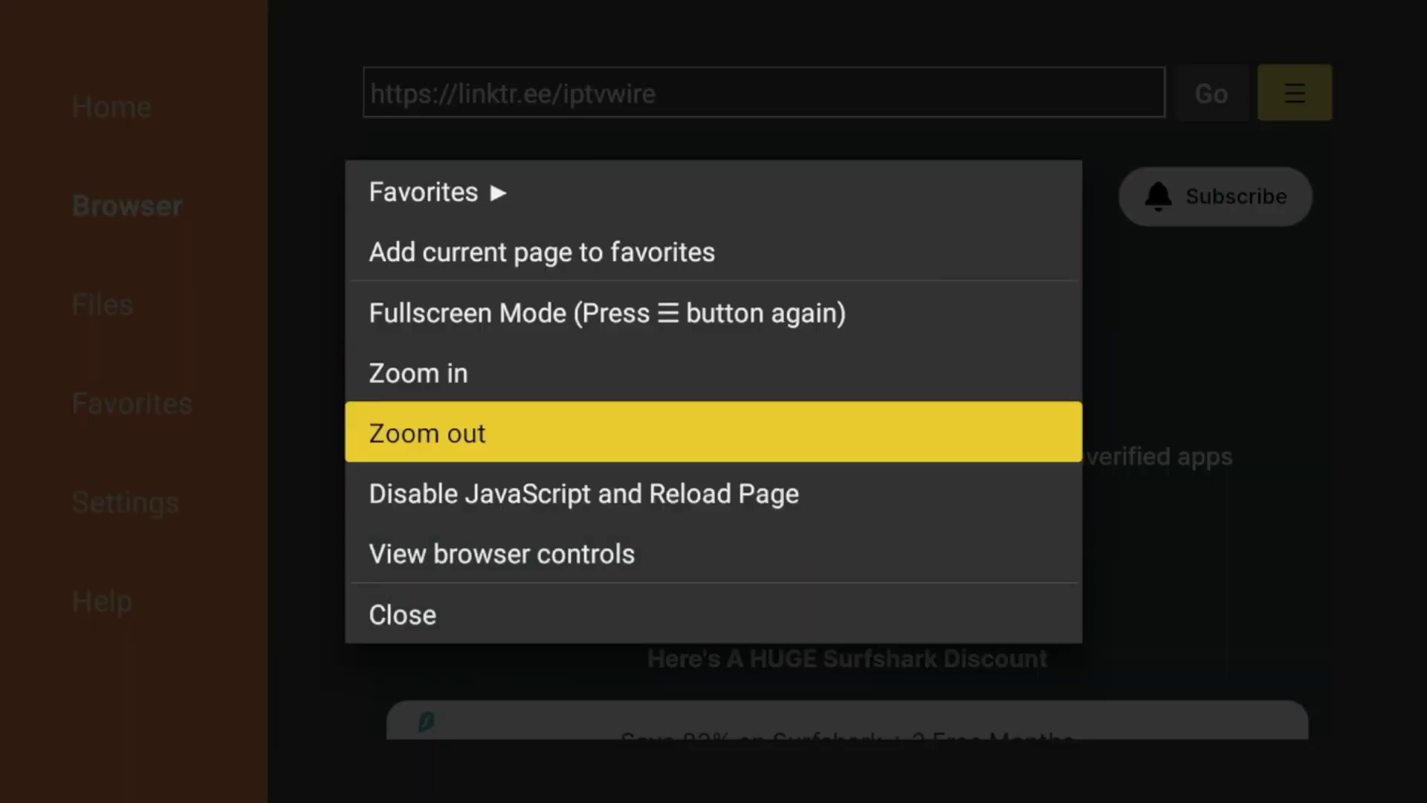
{"action": "key", "text": "Return"}
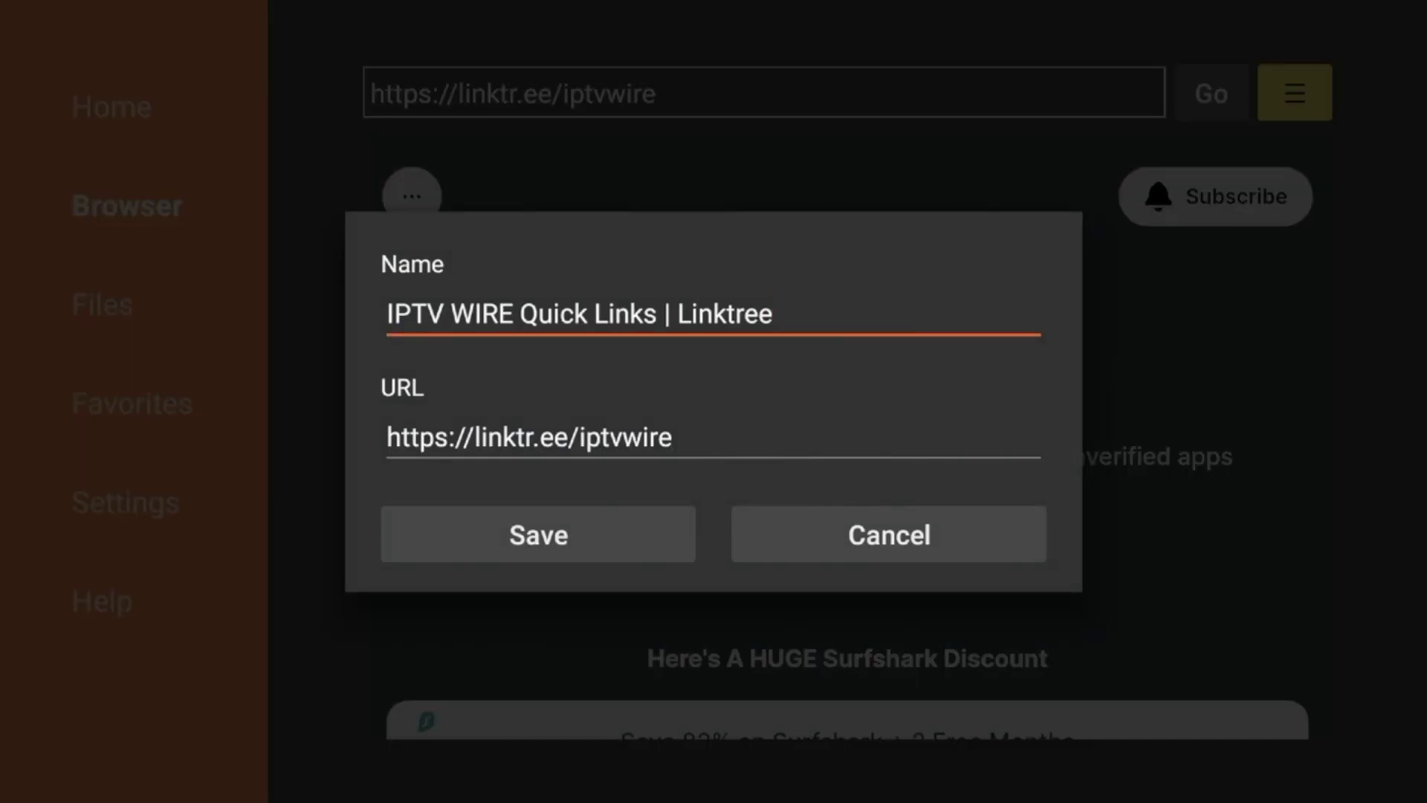
{"action": "key", "text": "Down"}
{"action": "key", "text": "Down"}
{"action": "key", "text": "Return"}
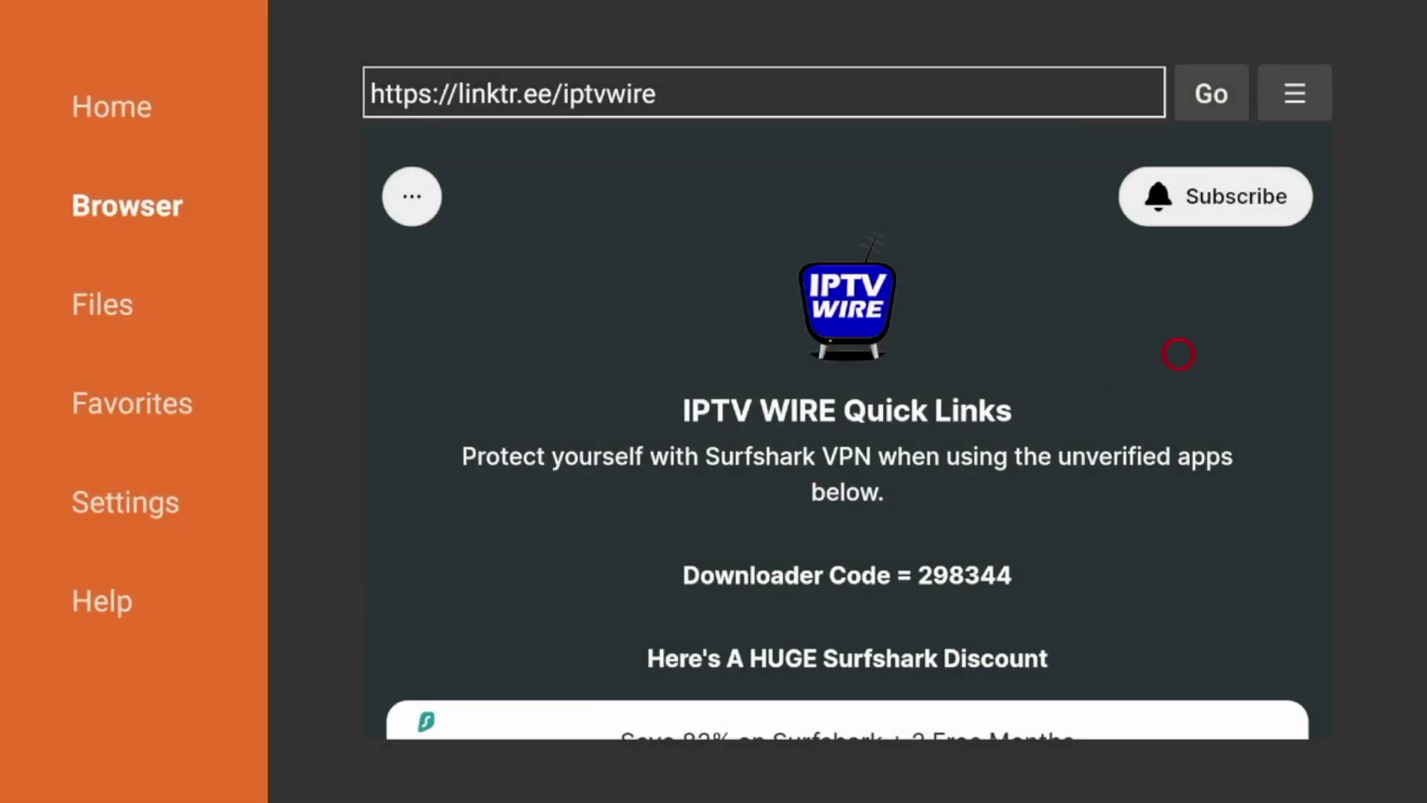
Step: Download MX Player Pro Premium Lite from the Media Players section of the page and install it
{"action": "scroll", "coordinate": [1179, 709], "scroll_direction": "down", "scroll_amount": 10}
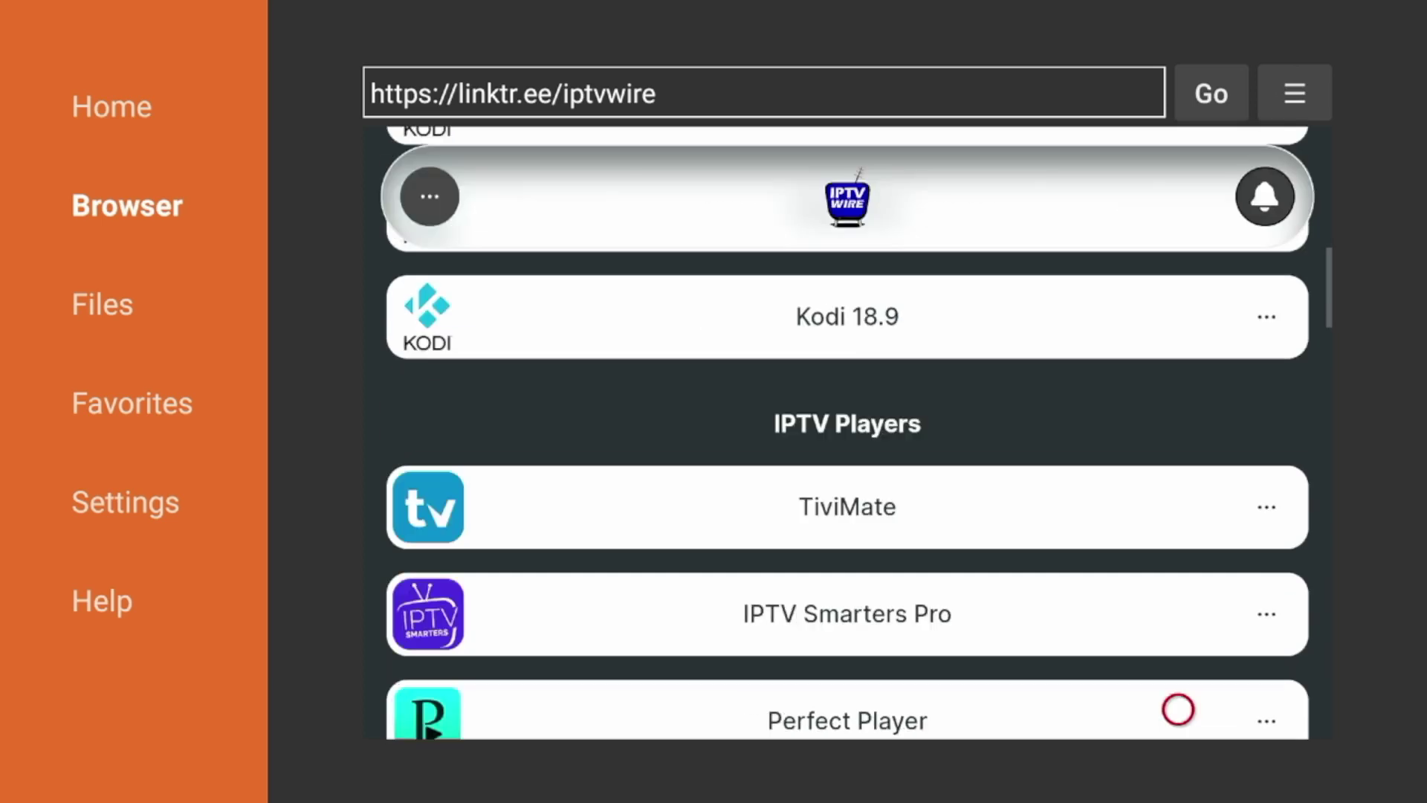
{"action": "scroll", "coordinate": [1178, 710], "scroll_direction": "down", "scroll_amount": 12}
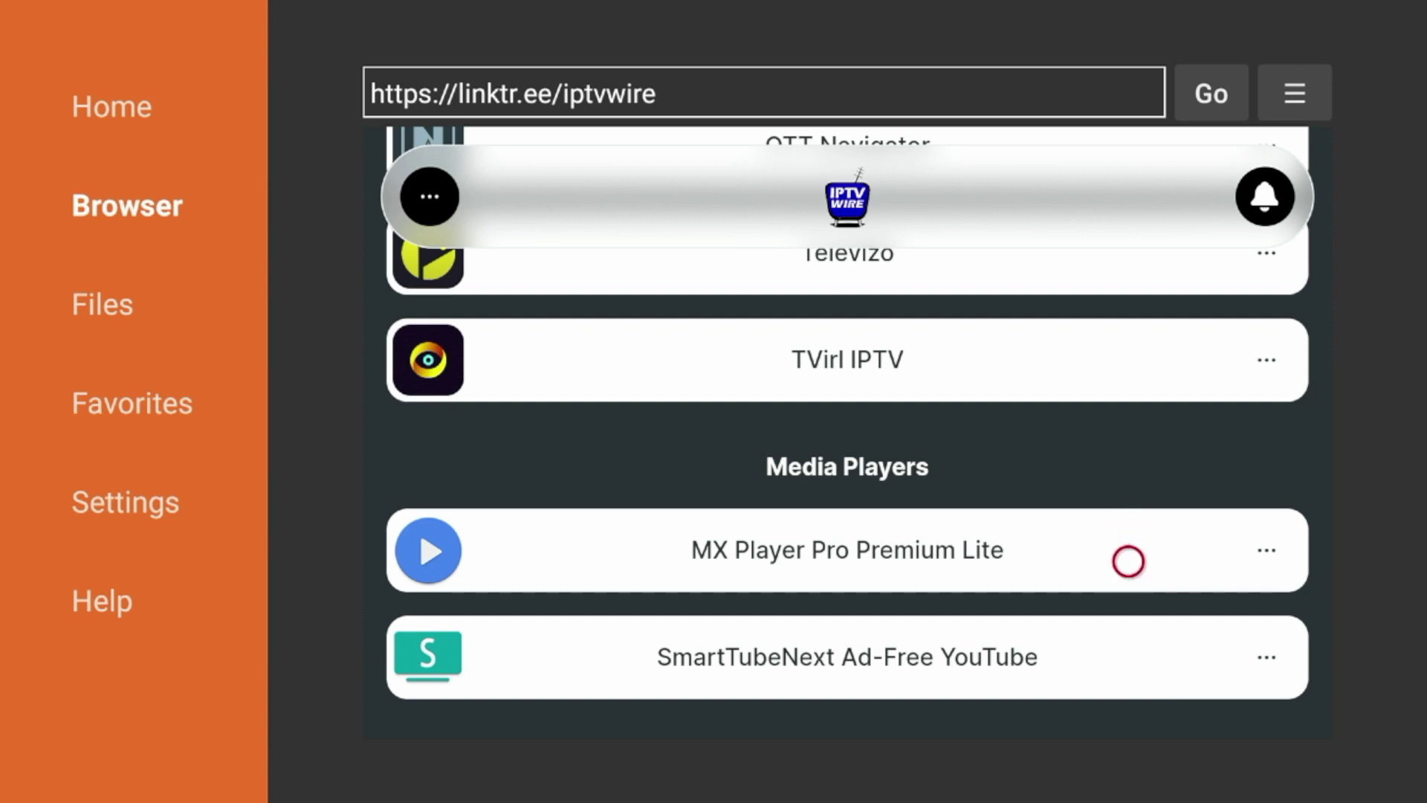
{"action": "left_click", "coordinate": [1128, 561]}
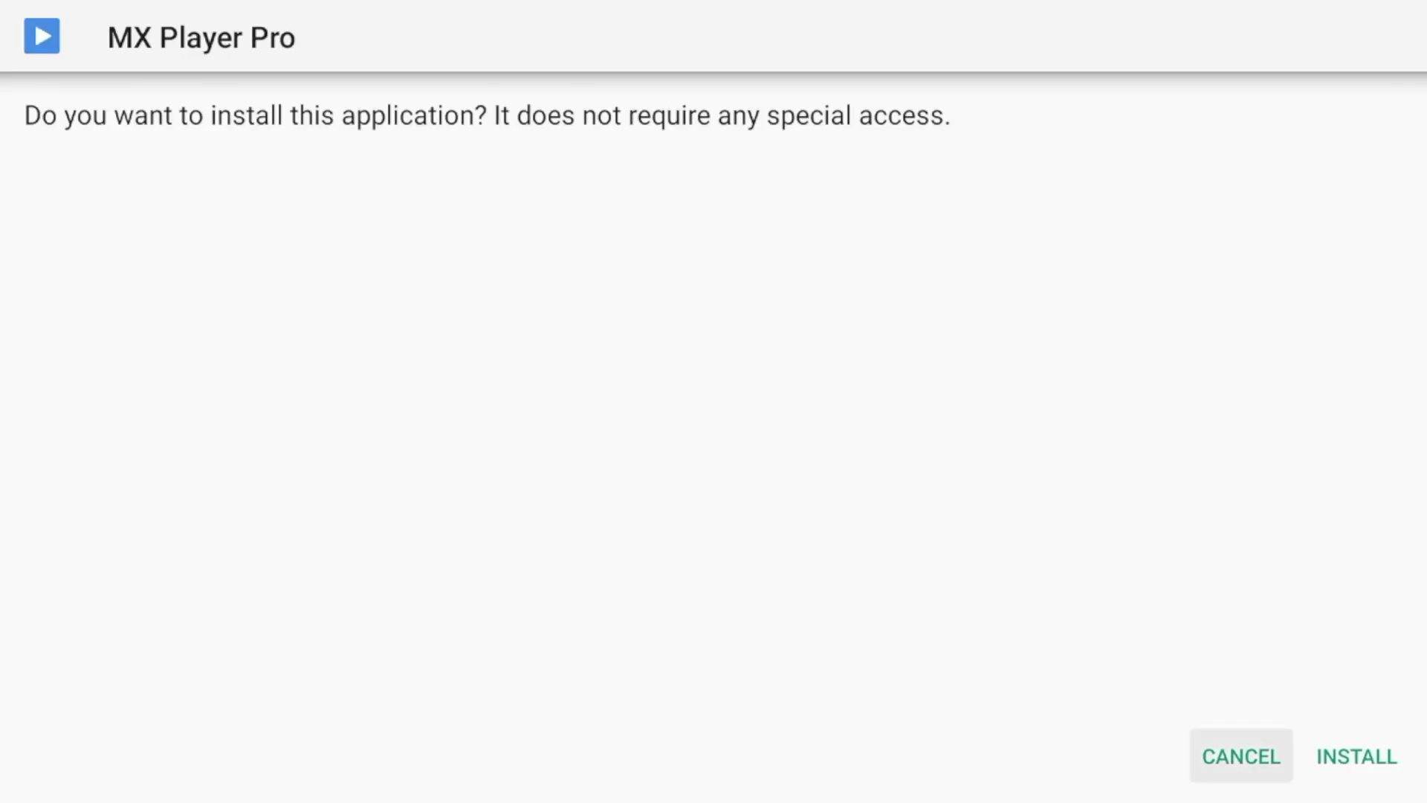
{"action": "key", "text": "Right"}
{"action": "key", "text": "Return"}
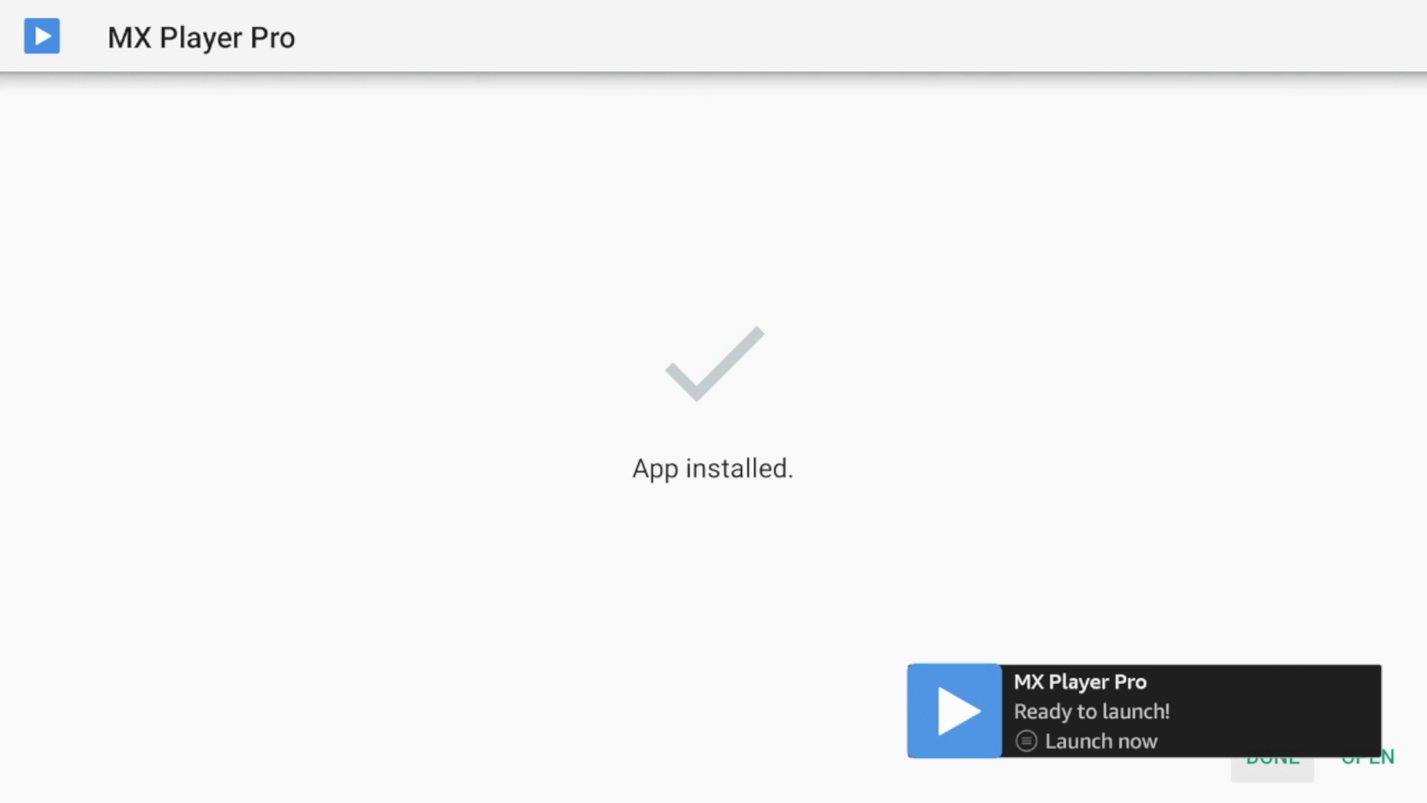
Step: Finish the MX Player Pro installation without opening the app and delete its downloaded APK file
{"action": "key", "text": "Return"}
{"action": "key", "text": "Right"}
{"action": "key", "text": "Return"}
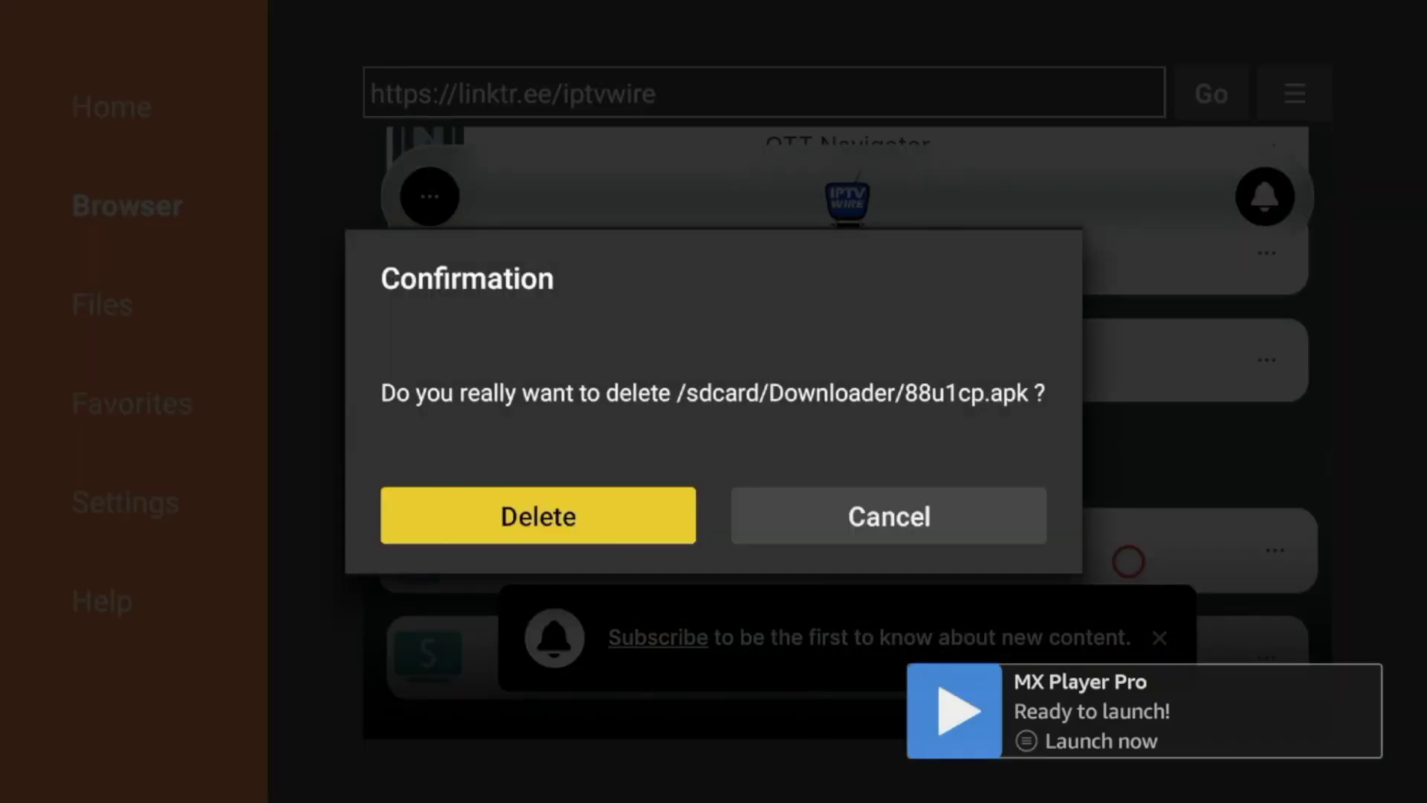
{"action": "key", "text": "Return"}
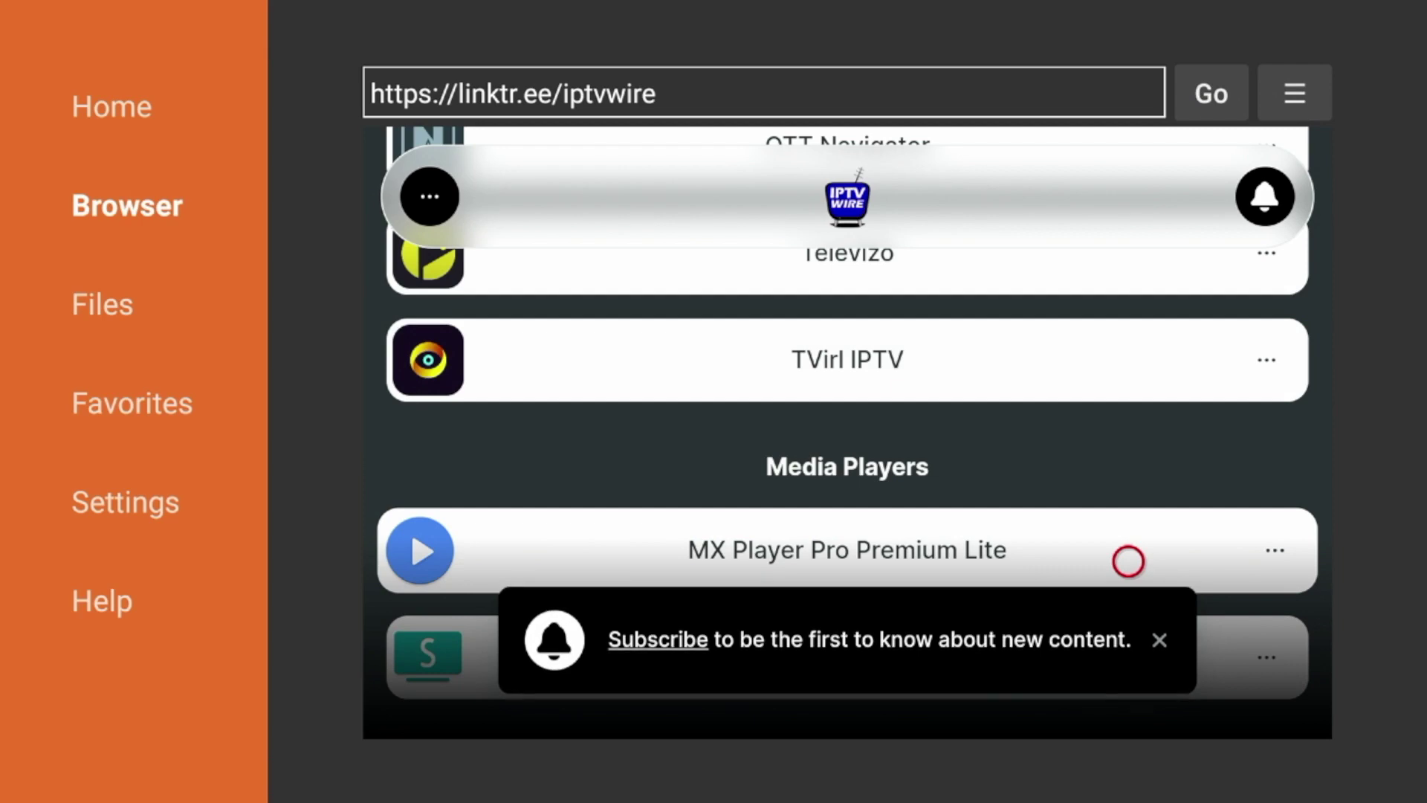
Step: Return to the Fire TV home screen and go to the device settings
{"action": "key", "text": "Home"}
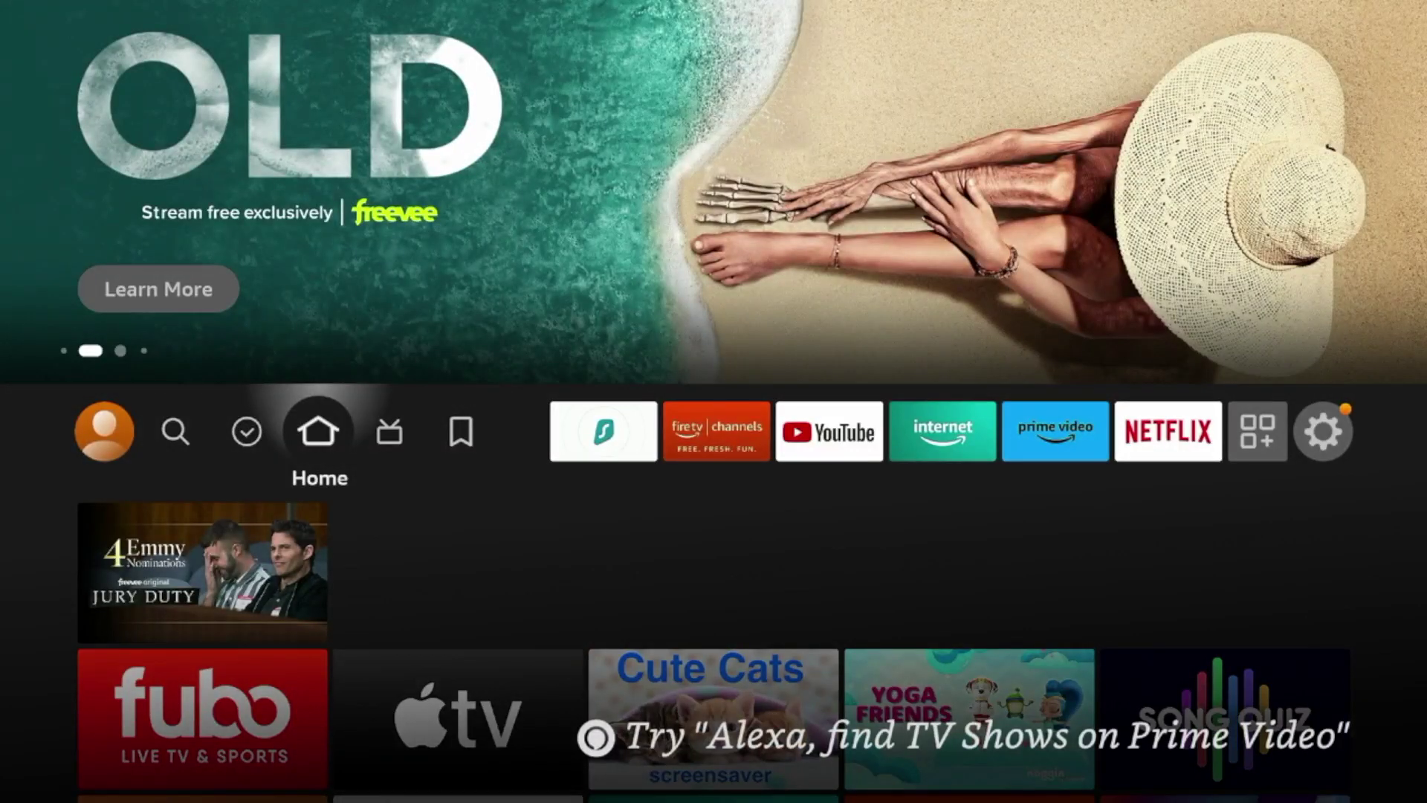
{"action": "key", "text": "Right"}
{"action": "key", "text": "Right"}
{"action": "key", "text": "Right"}
{"action": "key", "text": "Right"}
{"action": "key", "text": "Right"}
{"action": "key", "text": "Right"}
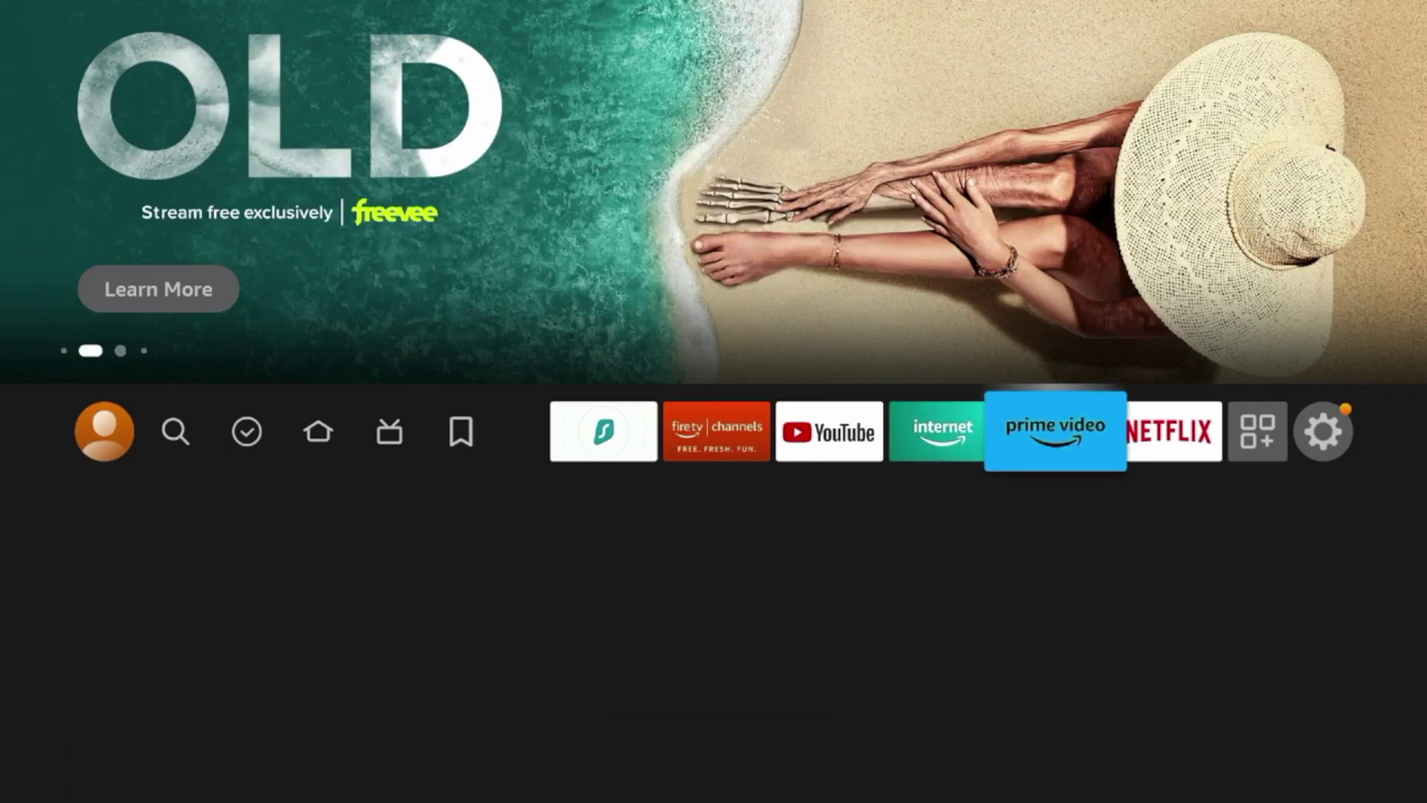
{"action": "key", "text": "Left"}
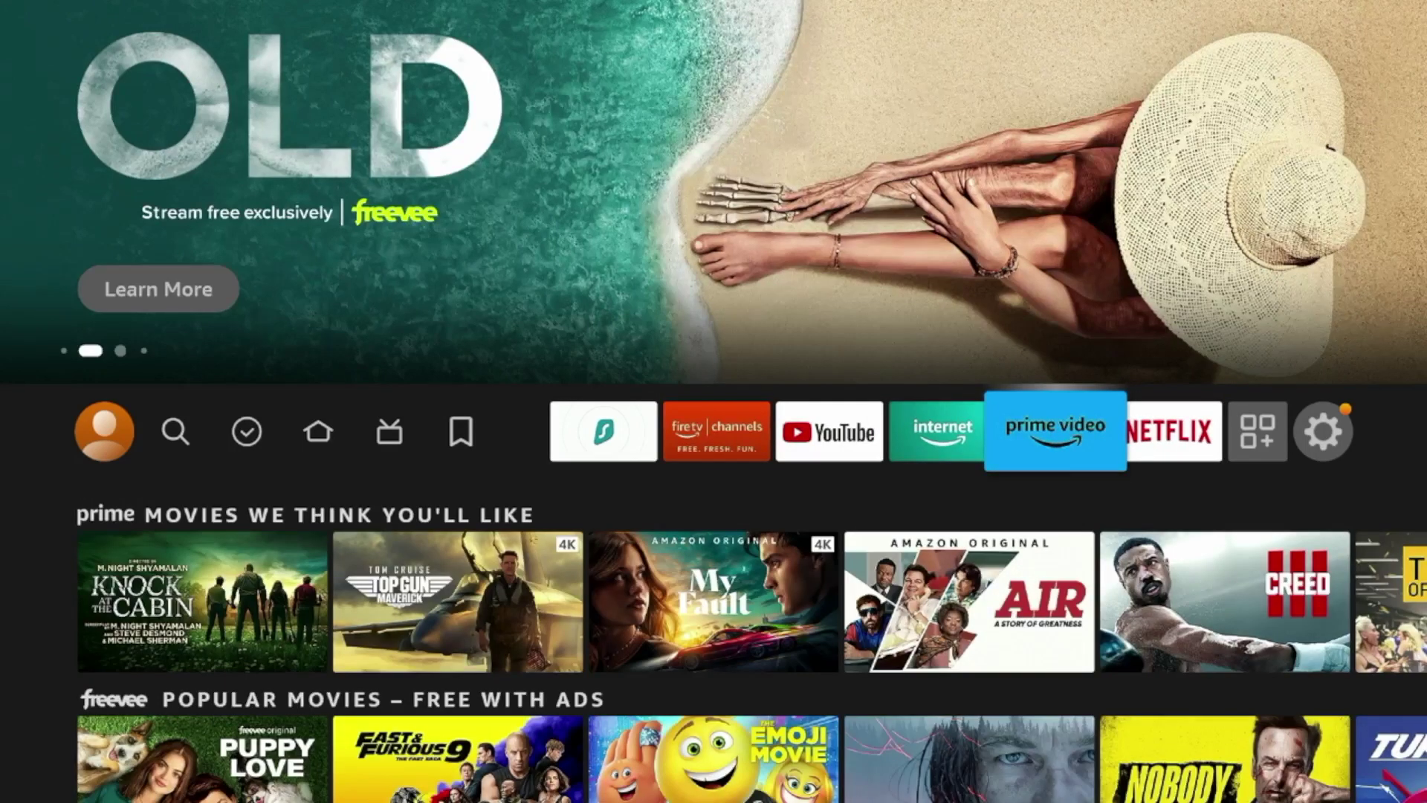
{"action": "key", "text": "Left"}
{"action": "key", "text": "Left"}
{"action": "key", "text": "Left"}
{"action": "key", "text": "Left"}
{"action": "key", "text": "Left"}
{"action": "key", "text": "Right"}
{"action": "key", "text": "Right"}
{"action": "key", "text": "Right"}
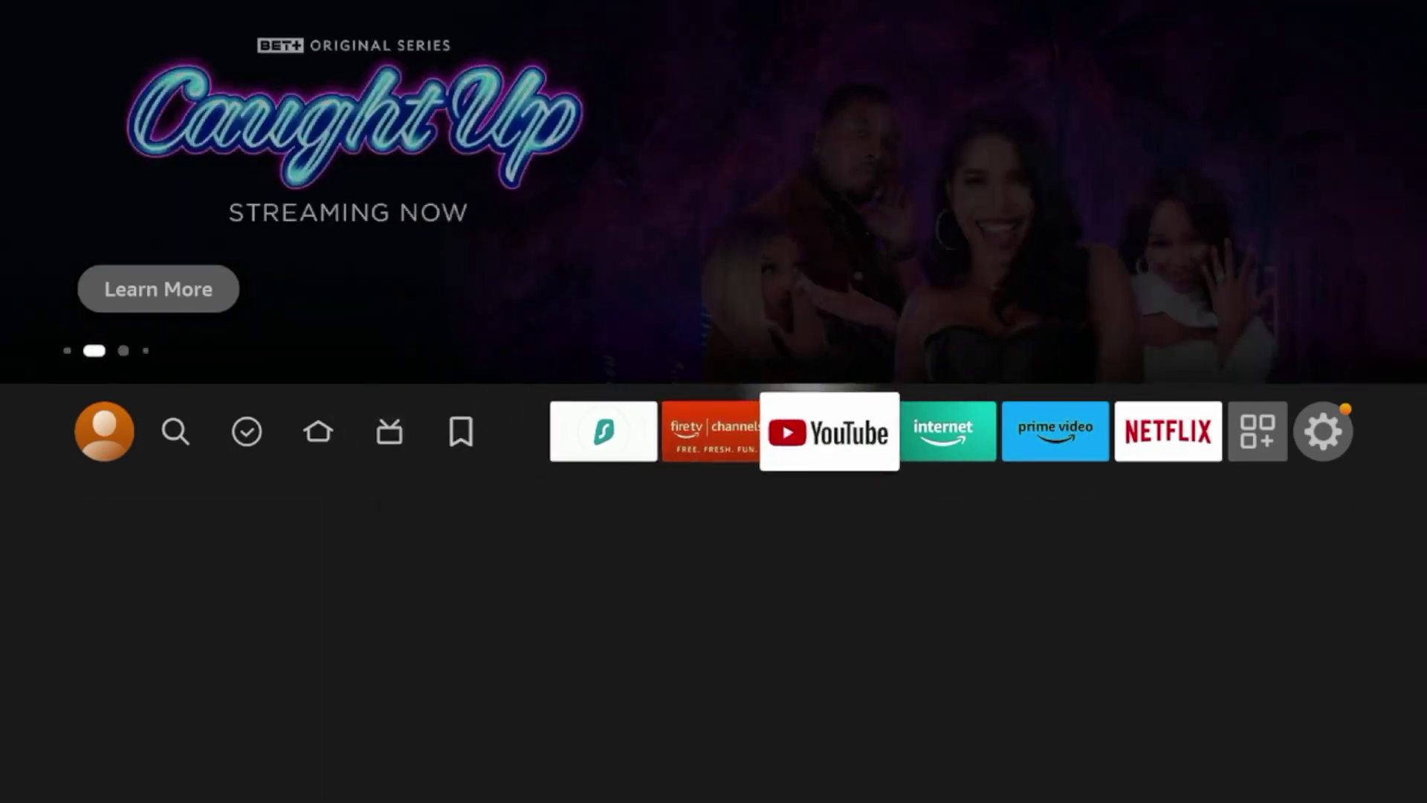
{"action": "key", "text": "Right"}
{"action": "key", "text": "Right"}
{"action": "key", "text": "Right"}
{"action": "key", "text": "Right"}
{"action": "key", "text": "Right"}
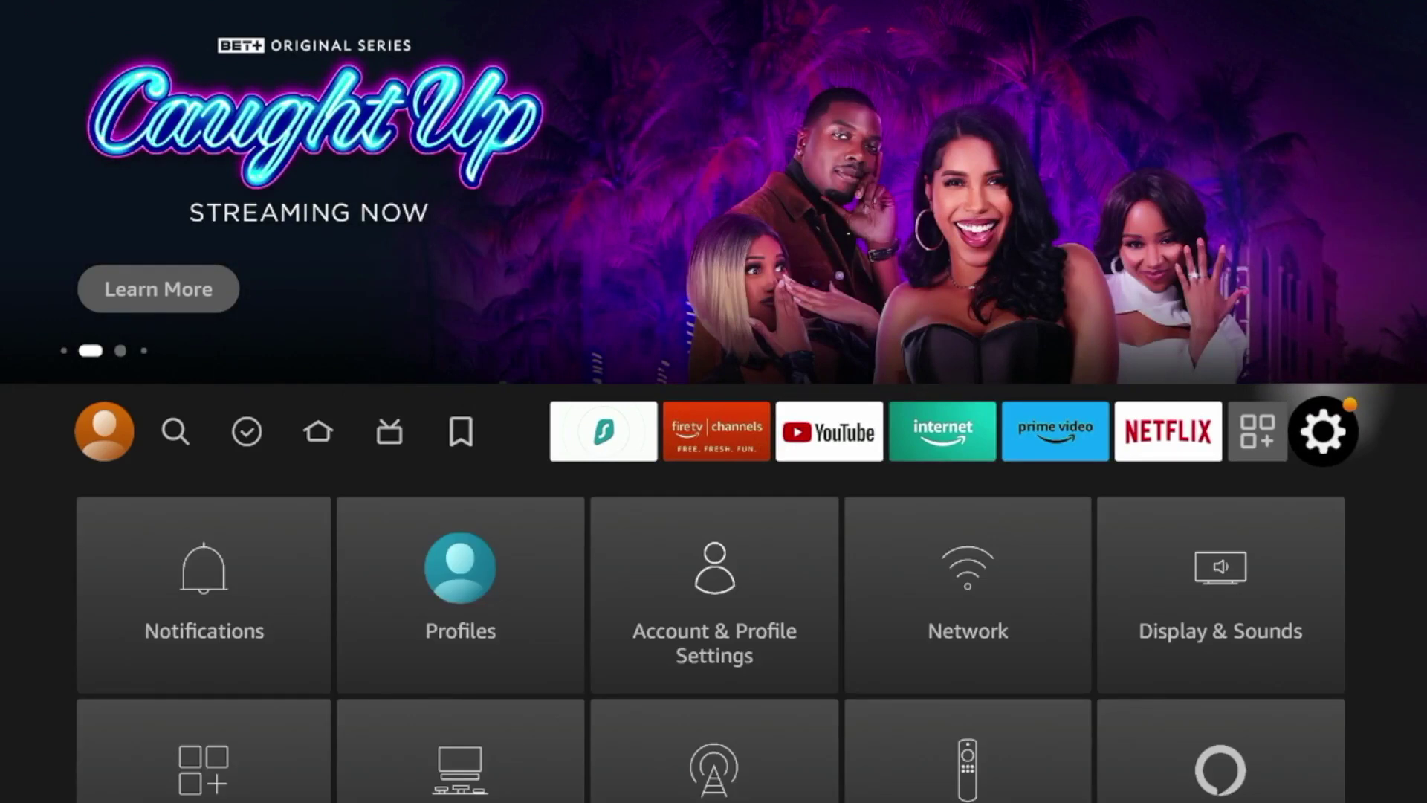
Step: Open Privacy Settings in the Preferences settings
{"action": "key", "text": "Down"}
{"action": "key", "text": "Down"}
{"action": "key", "text": "Down"}
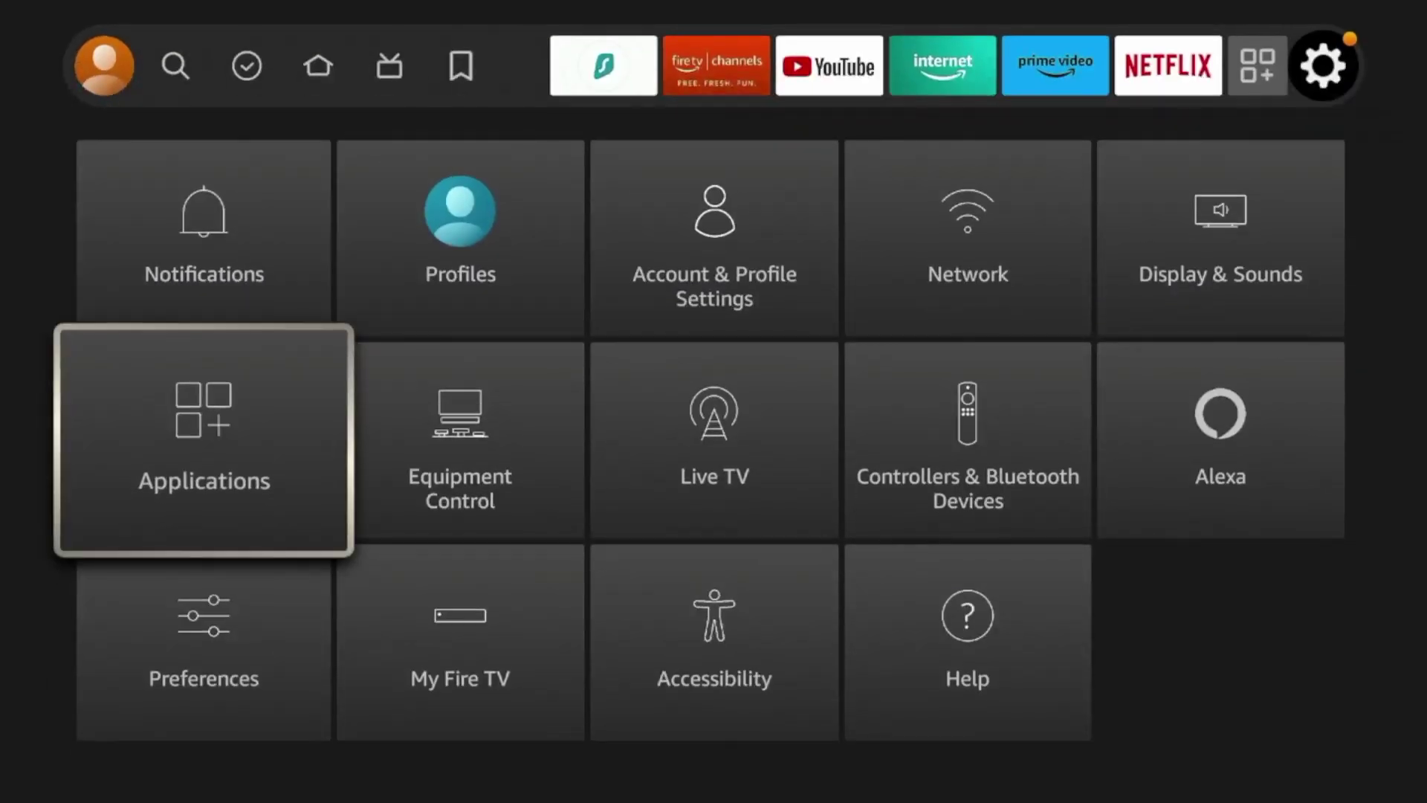
{"action": "key", "text": "Return"}
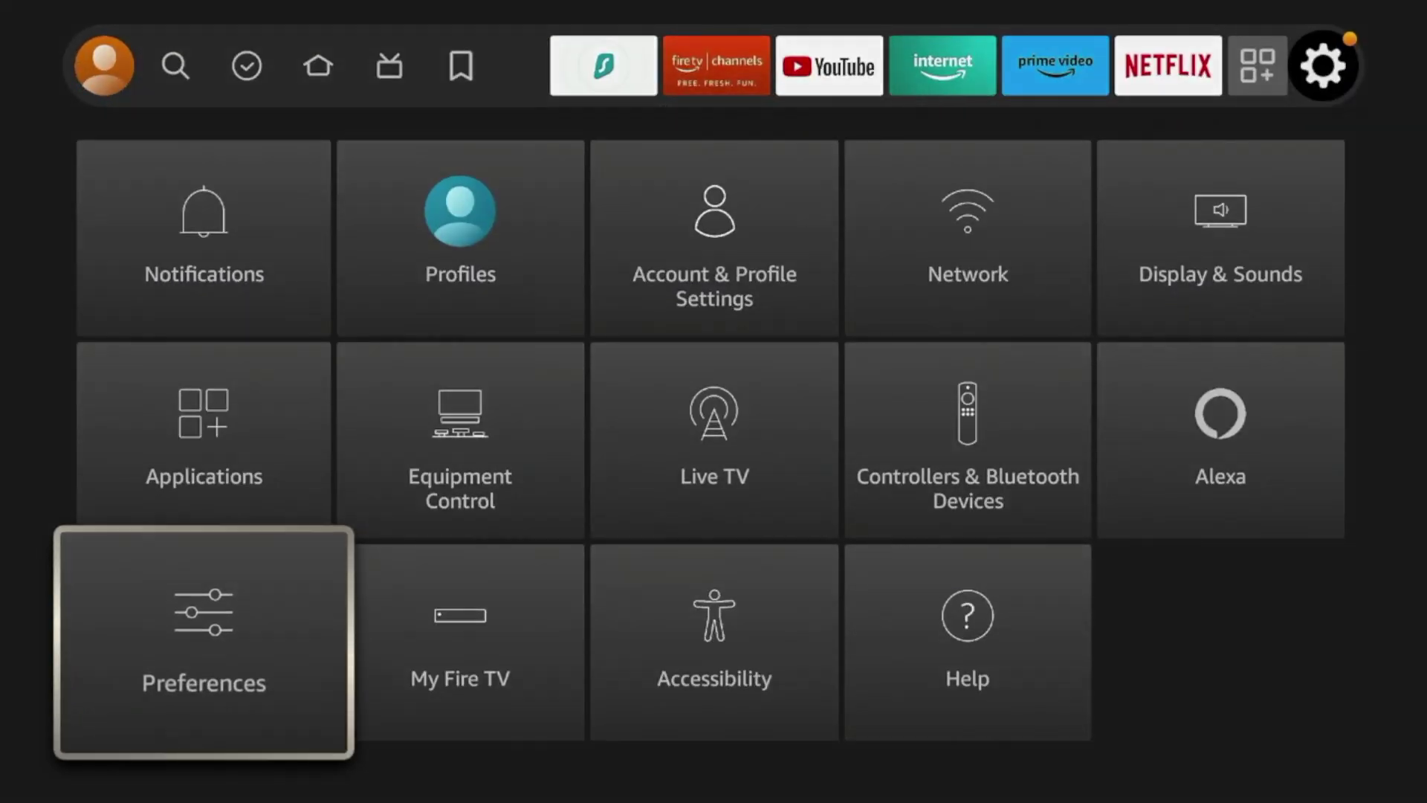
{"action": "key", "text": "Down"}
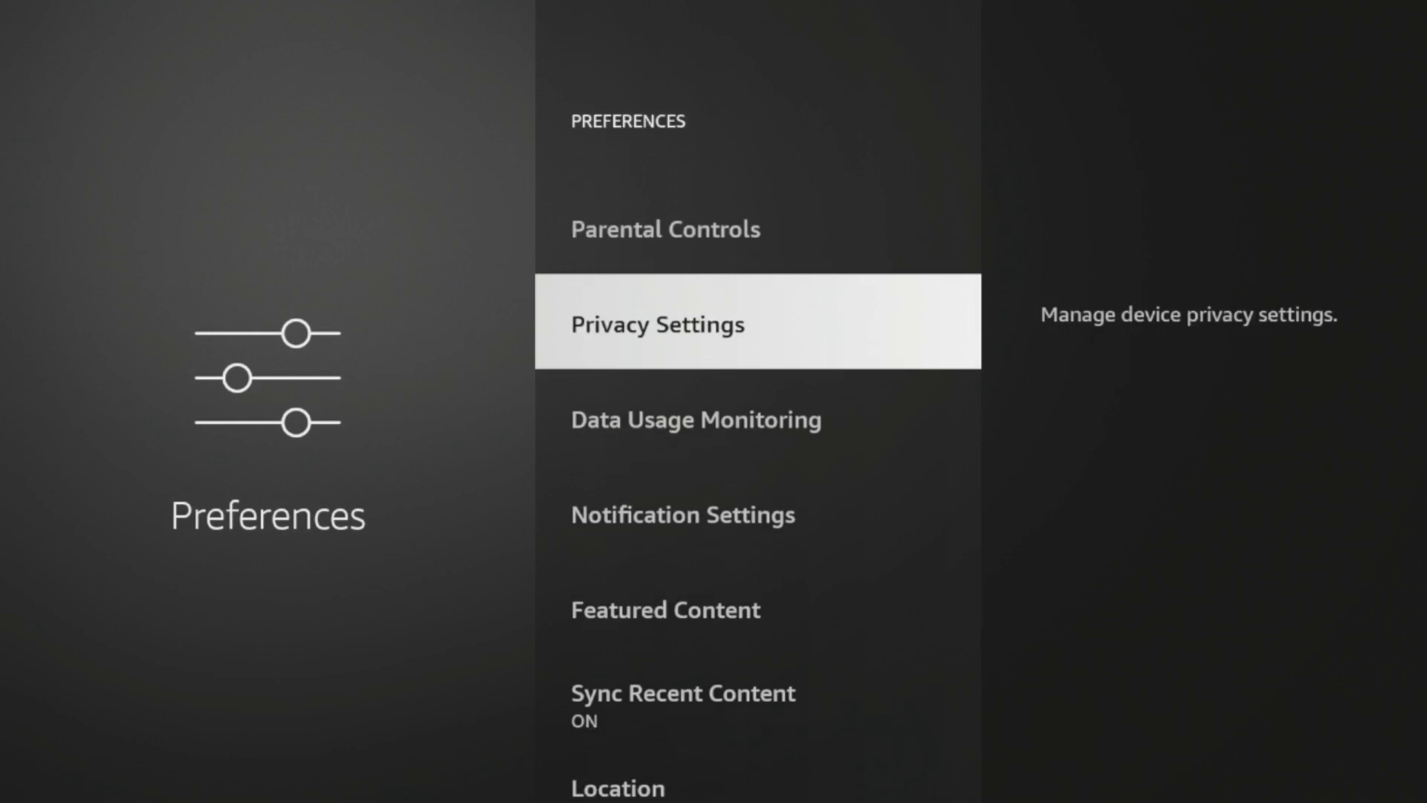
{"action": "key", "text": "Return"}
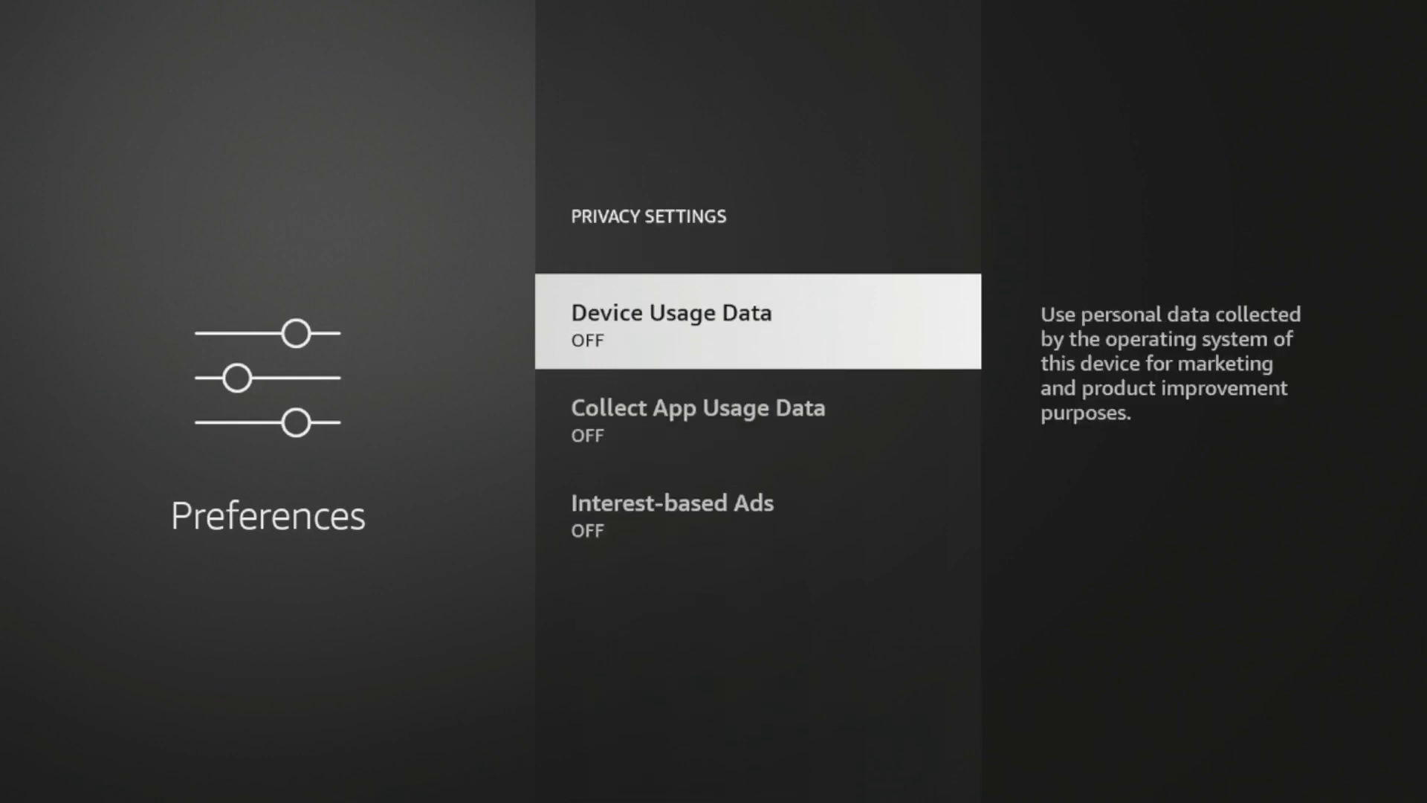
Step: Review the privacy options and turn on Device Usage Data
{"action": "key", "text": "Down"}
{"action": "key", "text": "Down"}
{"action": "key", "text": "Up"}
{"action": "key", "text": "Up"}
{"action": "key", "text": "Return"}
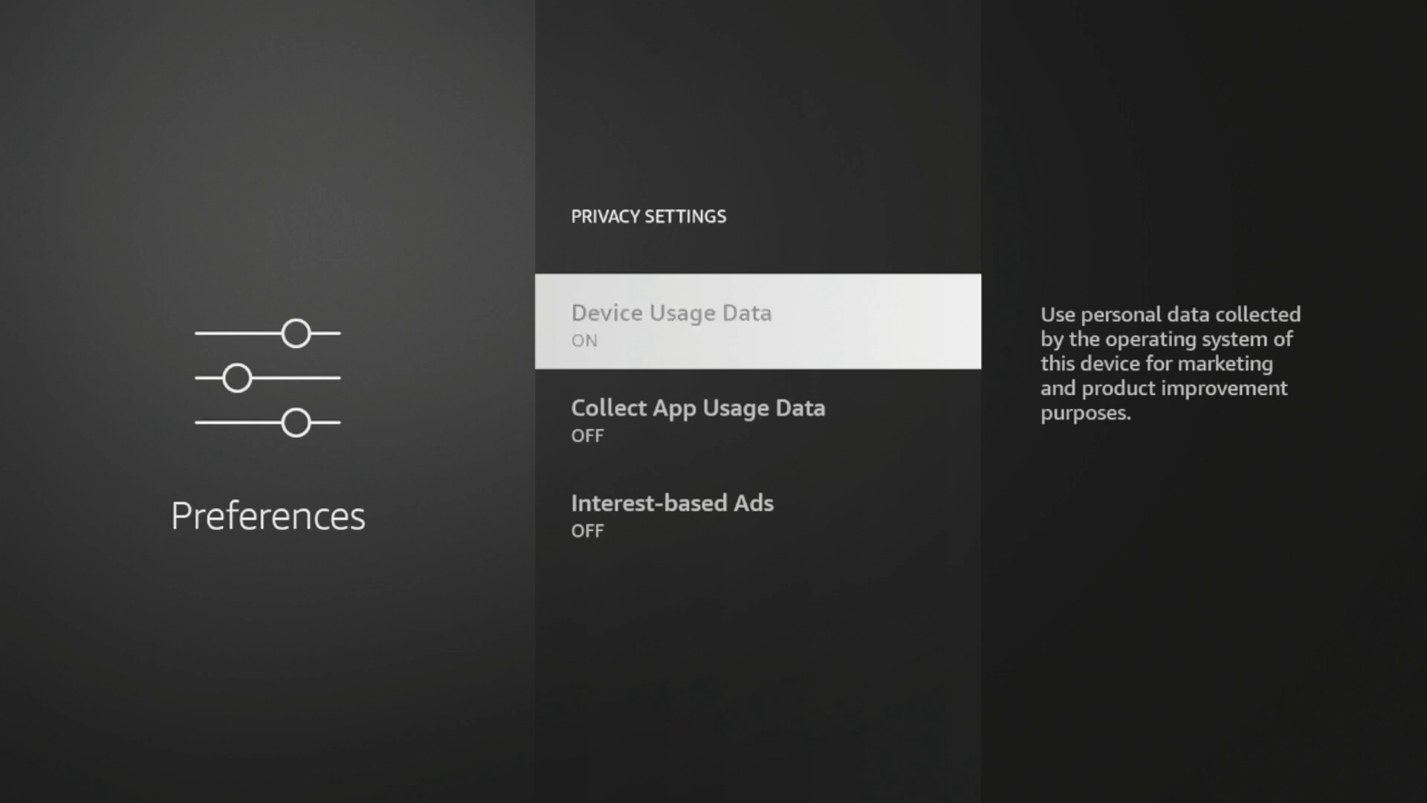
Step: Turn Device Usage Data off in the privacy settings
{"action": "key", "text": "Right"}
{"action": "key", "text": "Left"}
{"action": "key", "text": "Return"}
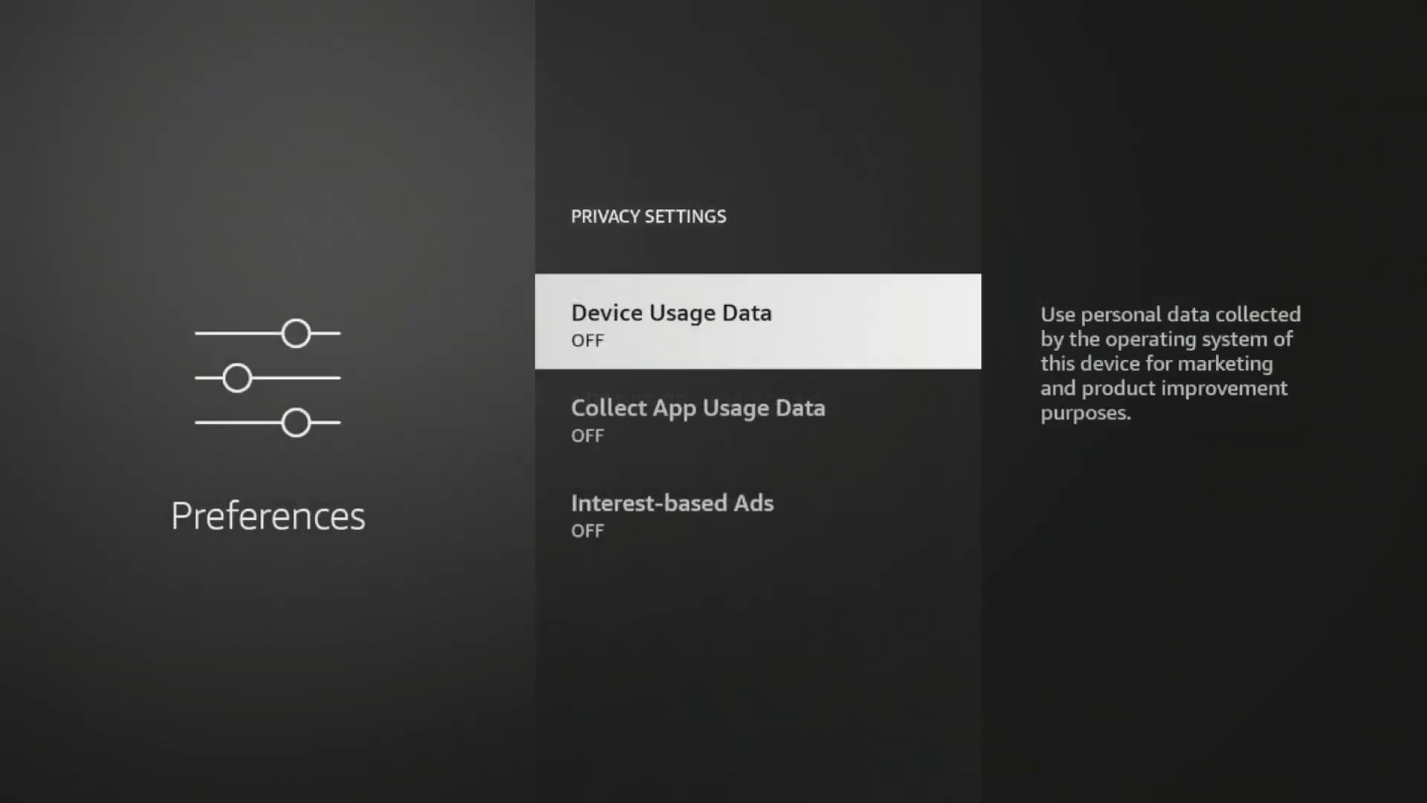
Step: Toggle Collect App Usage Data and Interest-based Ads on and back off
{"action": "key", "text": "Down"}
{"action": "key", "text": "Return"}
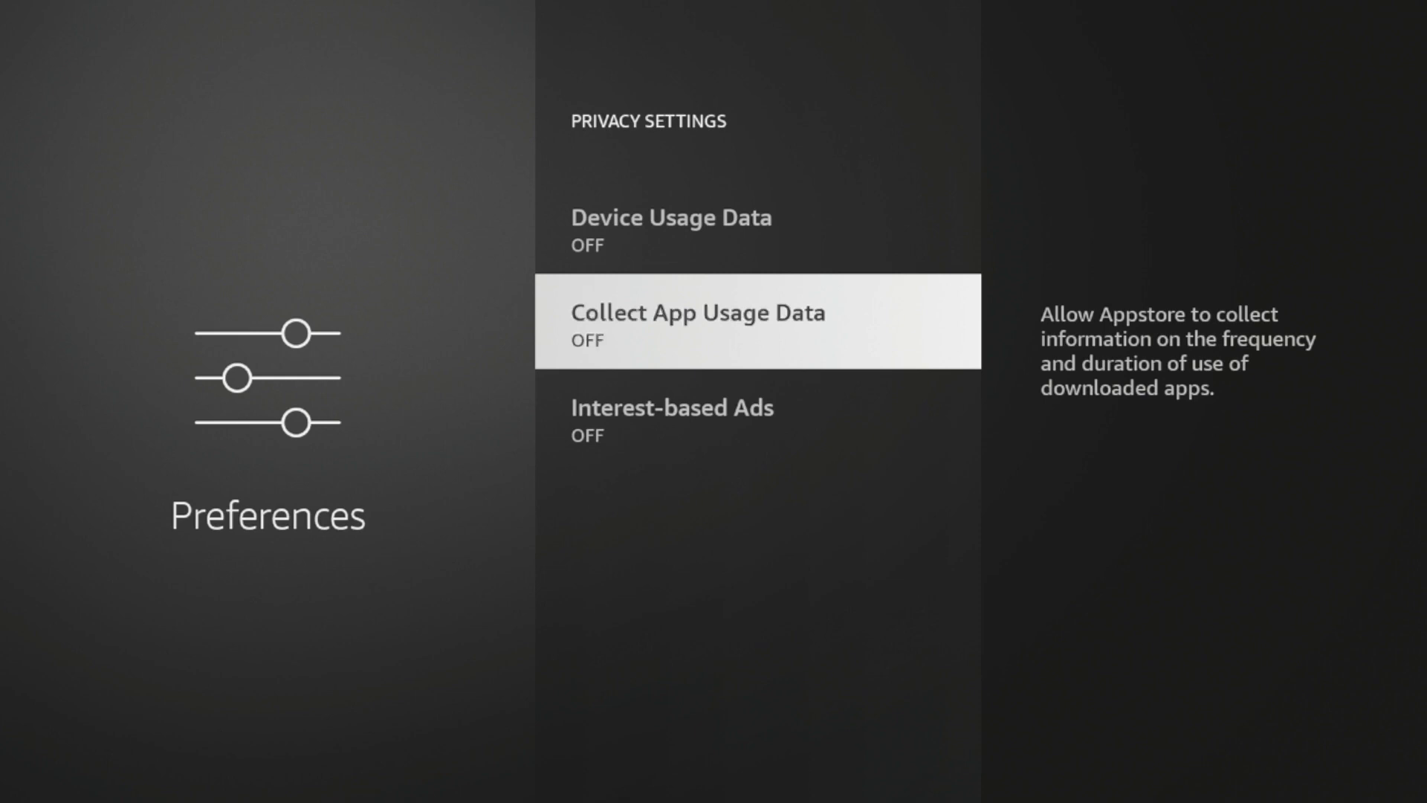
{"action": "key", "text": "Return"}
{"action": "key", "text": "Down"}
{"action": "key", "text": "Return"}
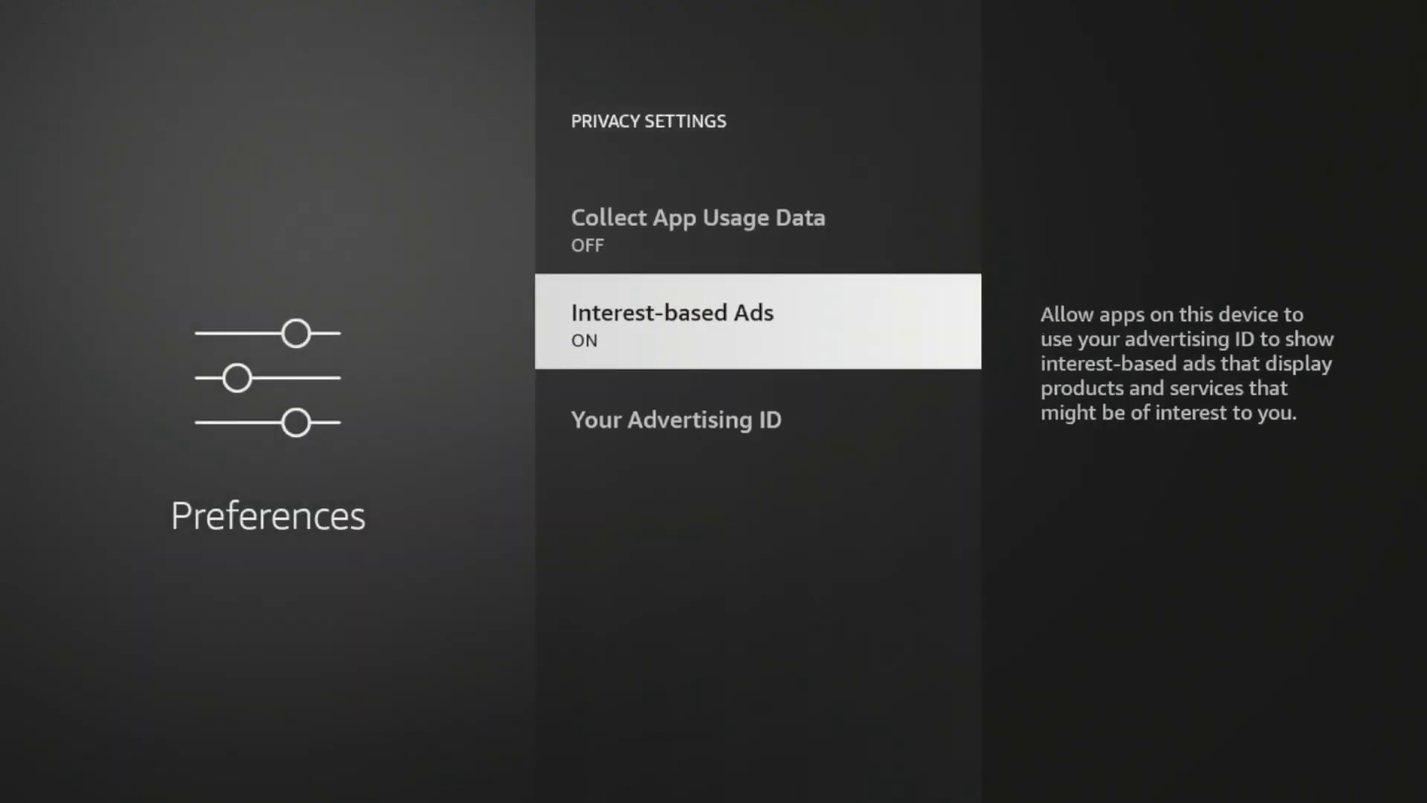
{"action": "key", "text": "Return"}
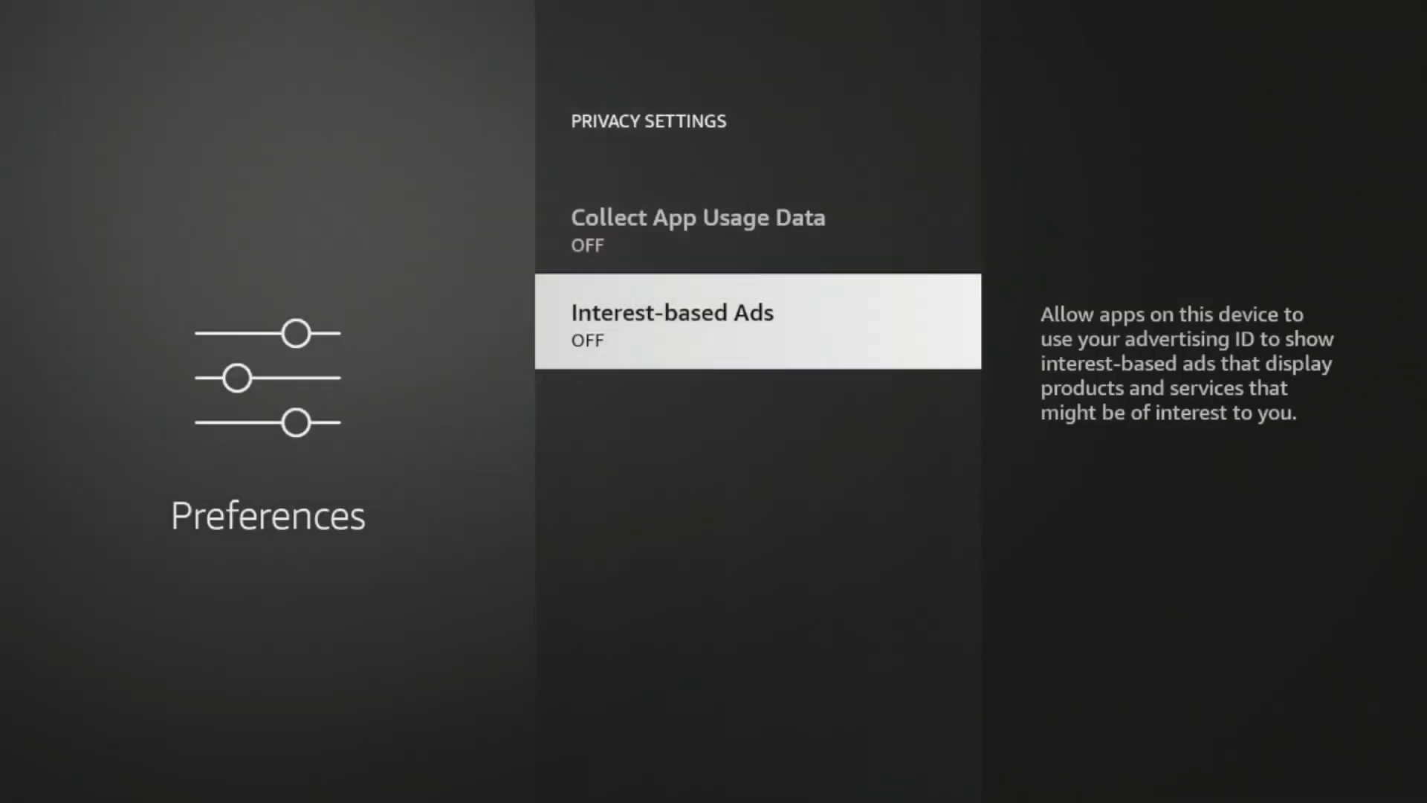
Step: Leave Privacy Settings and open Data Usage Monitoring in the Preferences settings
{"action": "key", "text": "Up"}
{"action": "key", "text": "Up"}
{"action": "key", "text": "Escape"}
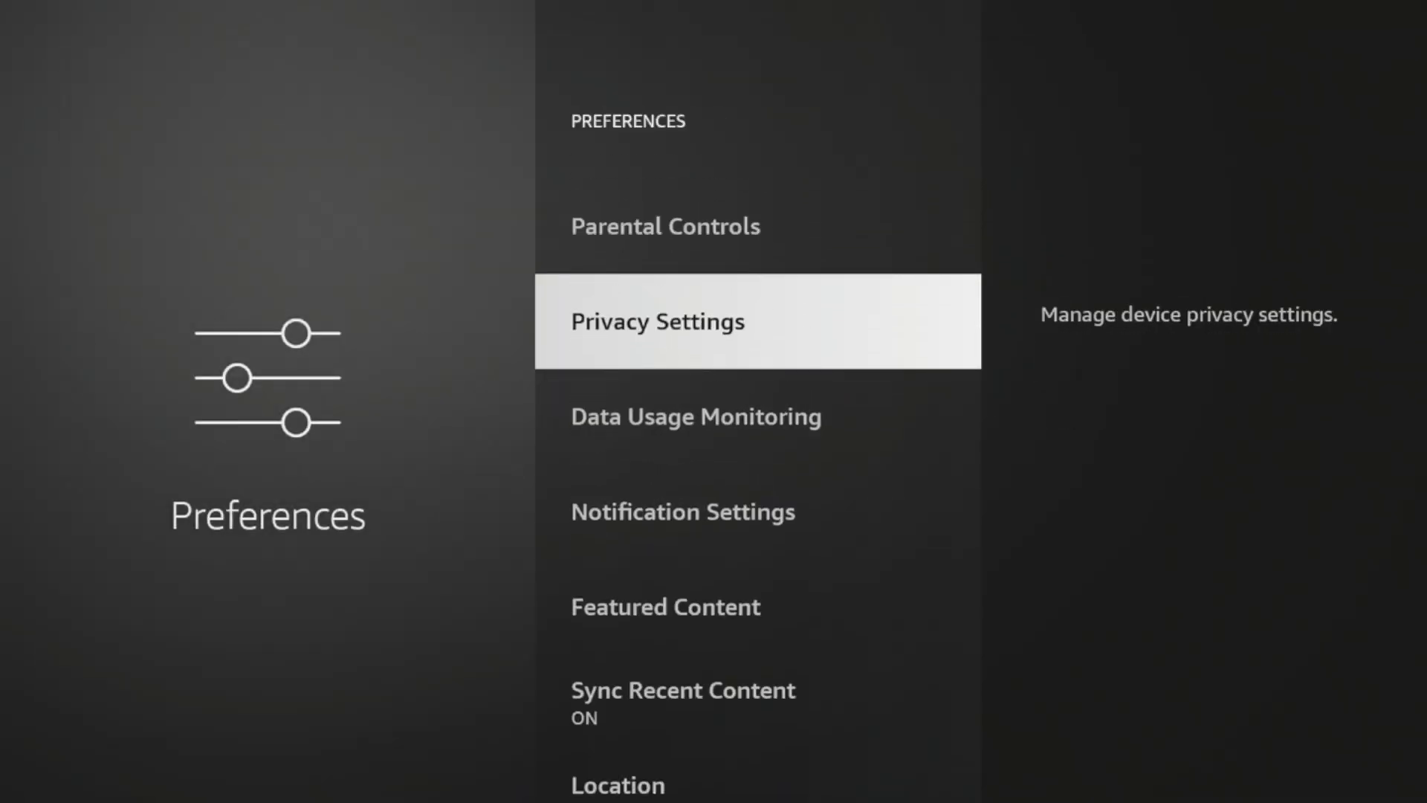
{"action": "key", "text": "Down"}
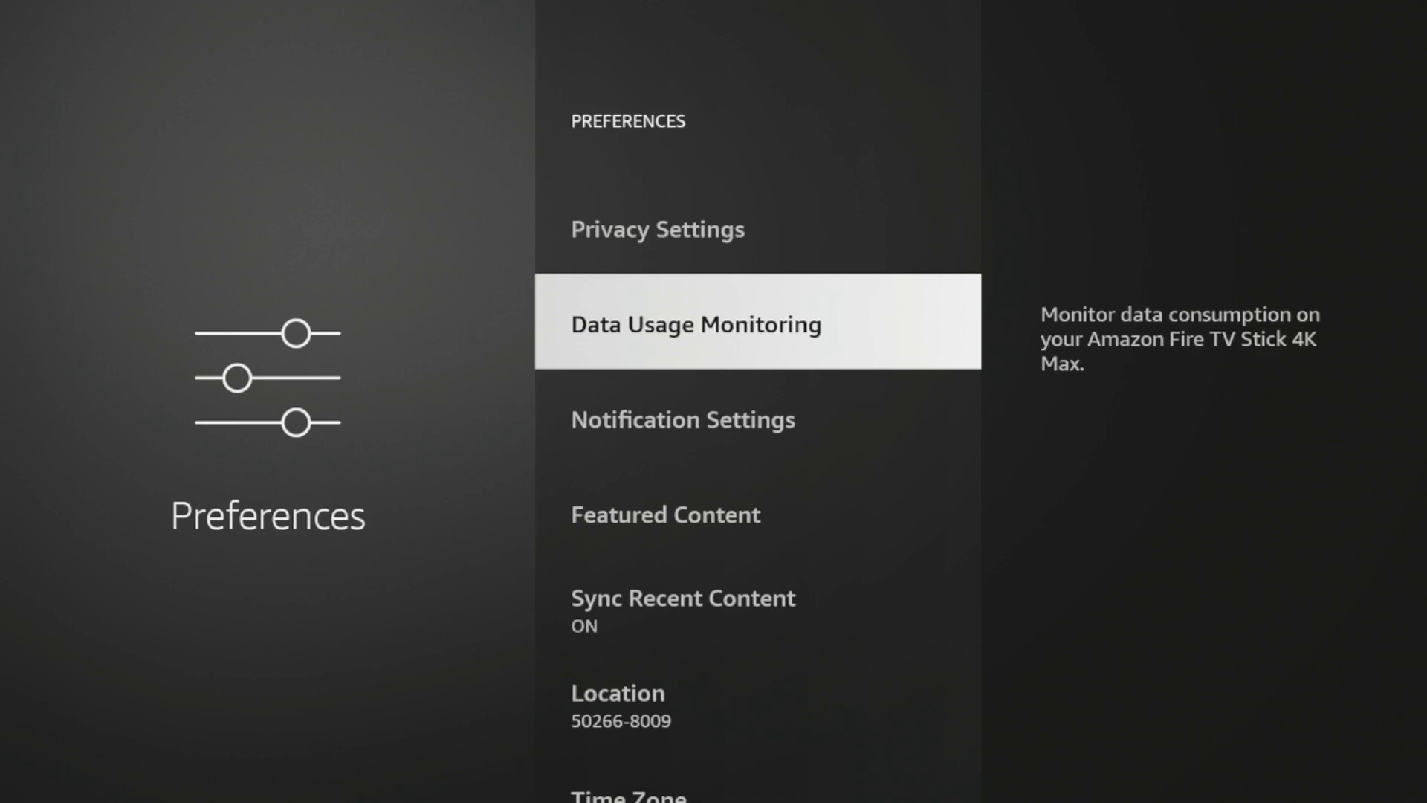
{"action": "key", "text": "Return"}
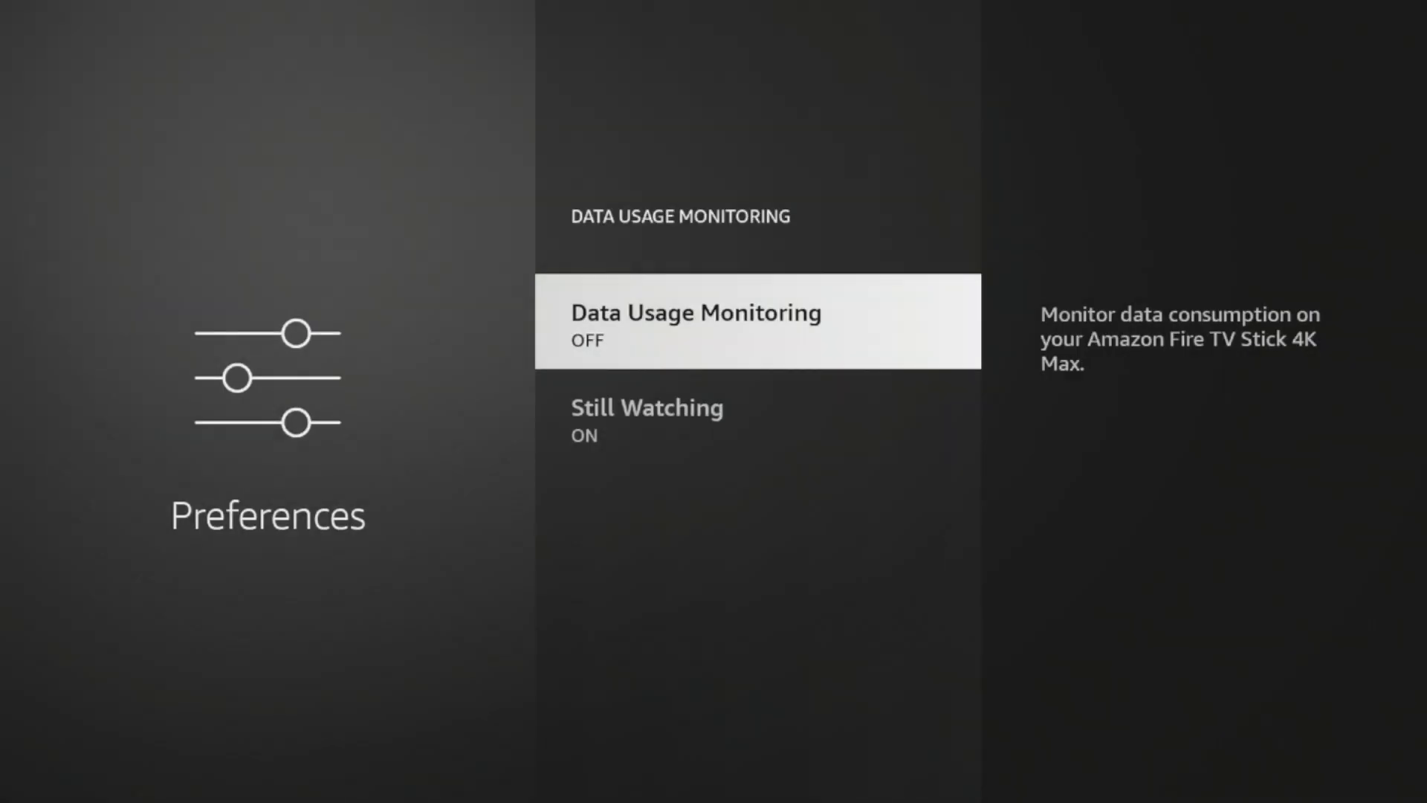
Step: Toggle Data Usage Monitoring on and back off, and return to the Preferences list
{"action": "key", "text": "Return"}
{"action": "key", "text": "Return"}
{"action": "key", "text": "Down"}
{"action": "key", "text": "Up"}
{"action": "key", "text": "Escape"}
{"action": "key", "text": "Down"}
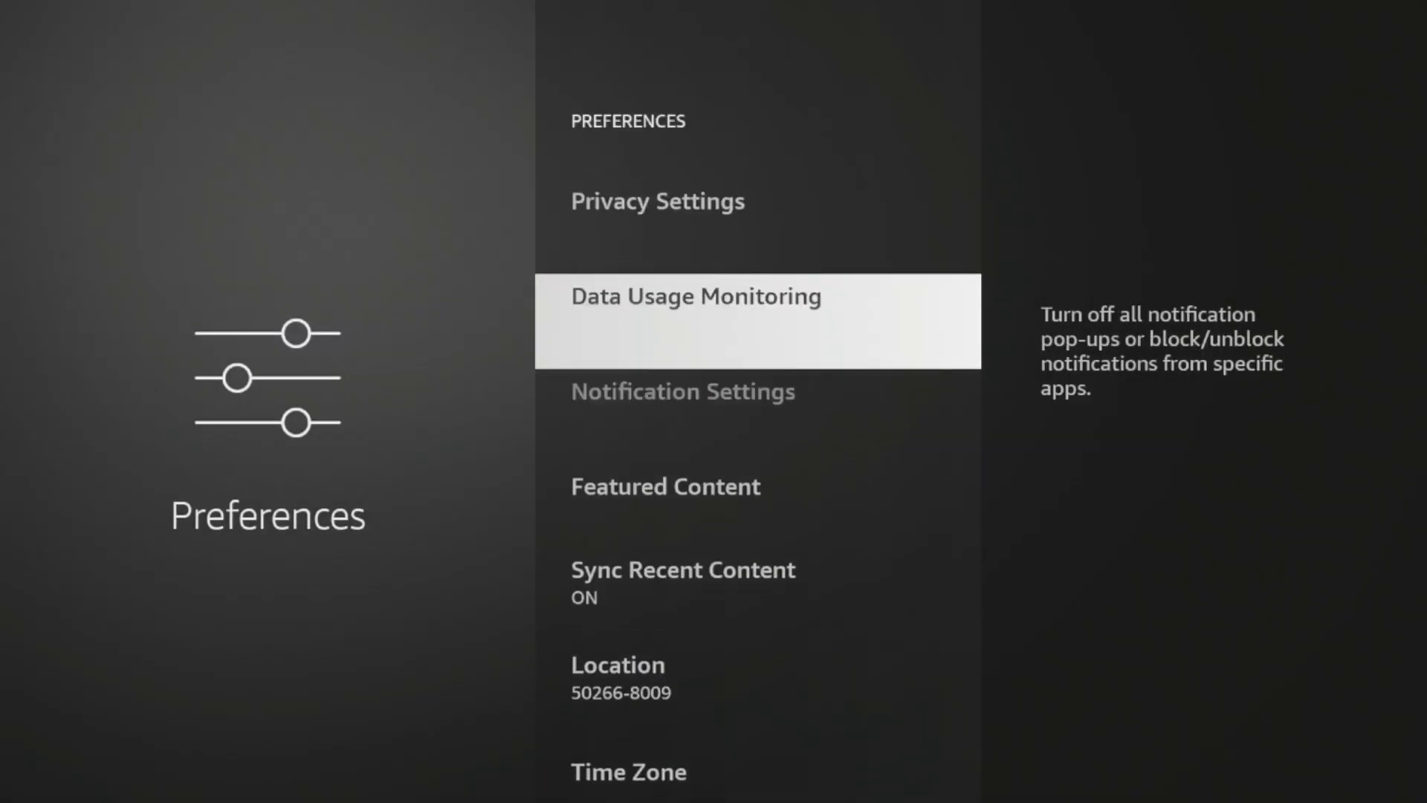
{"action": "key", "text": "Up"}
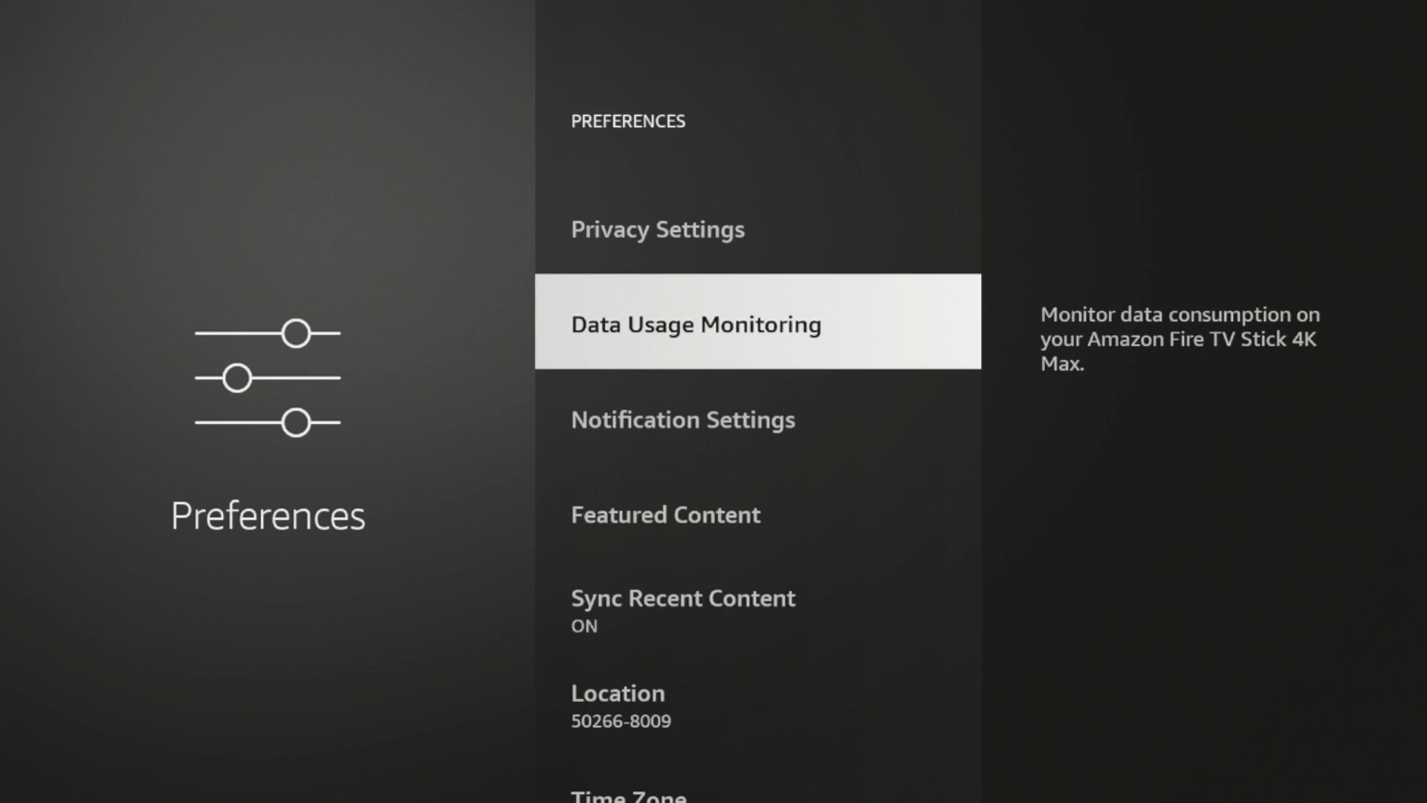
{"action": "key", "text": "Down"}
{"action": "key", "text": "Up"}
{"action": "key", "text": "Up"}
{"action": "key", "text": "Up"}
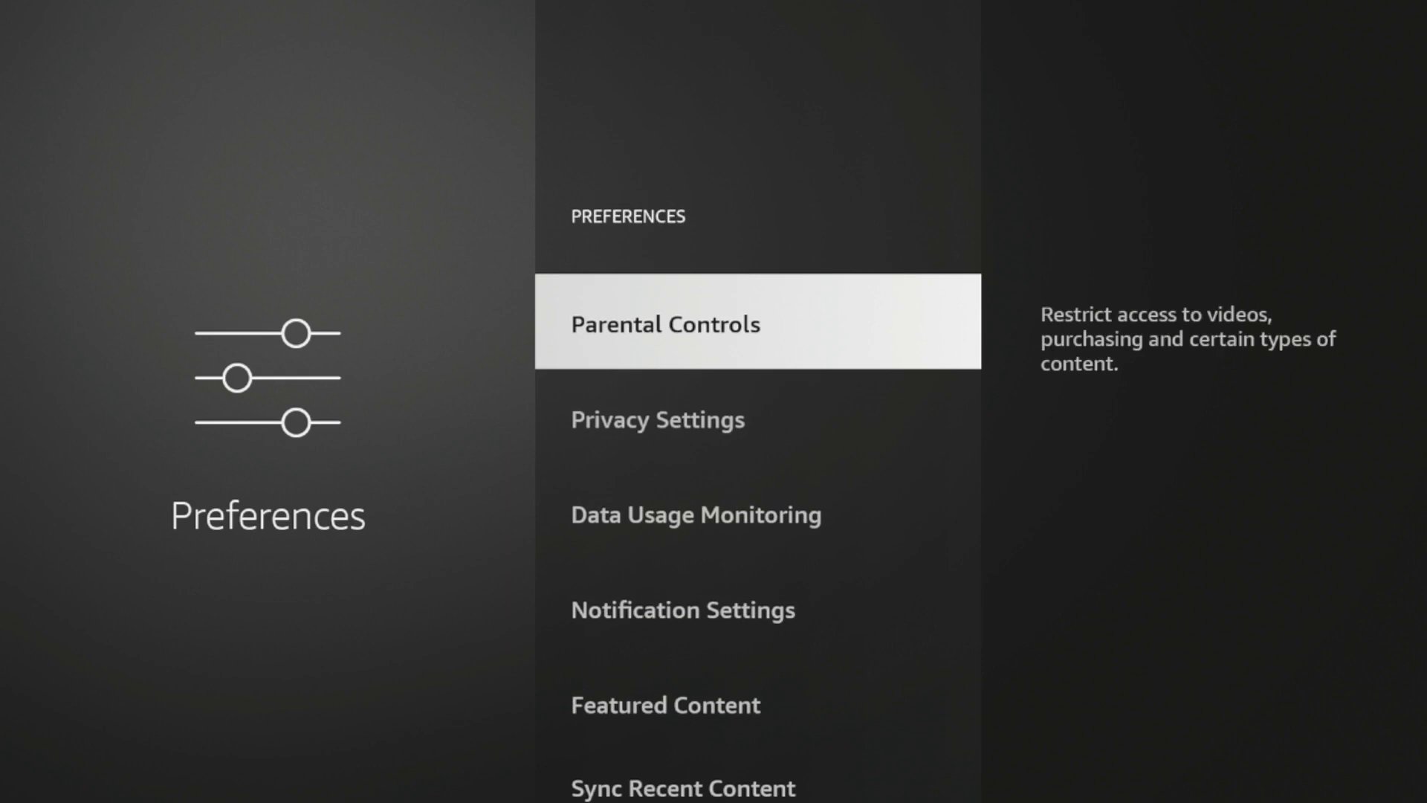
{"action": "key", "text": "Down"}
{"action": "key", "text": "Down"}
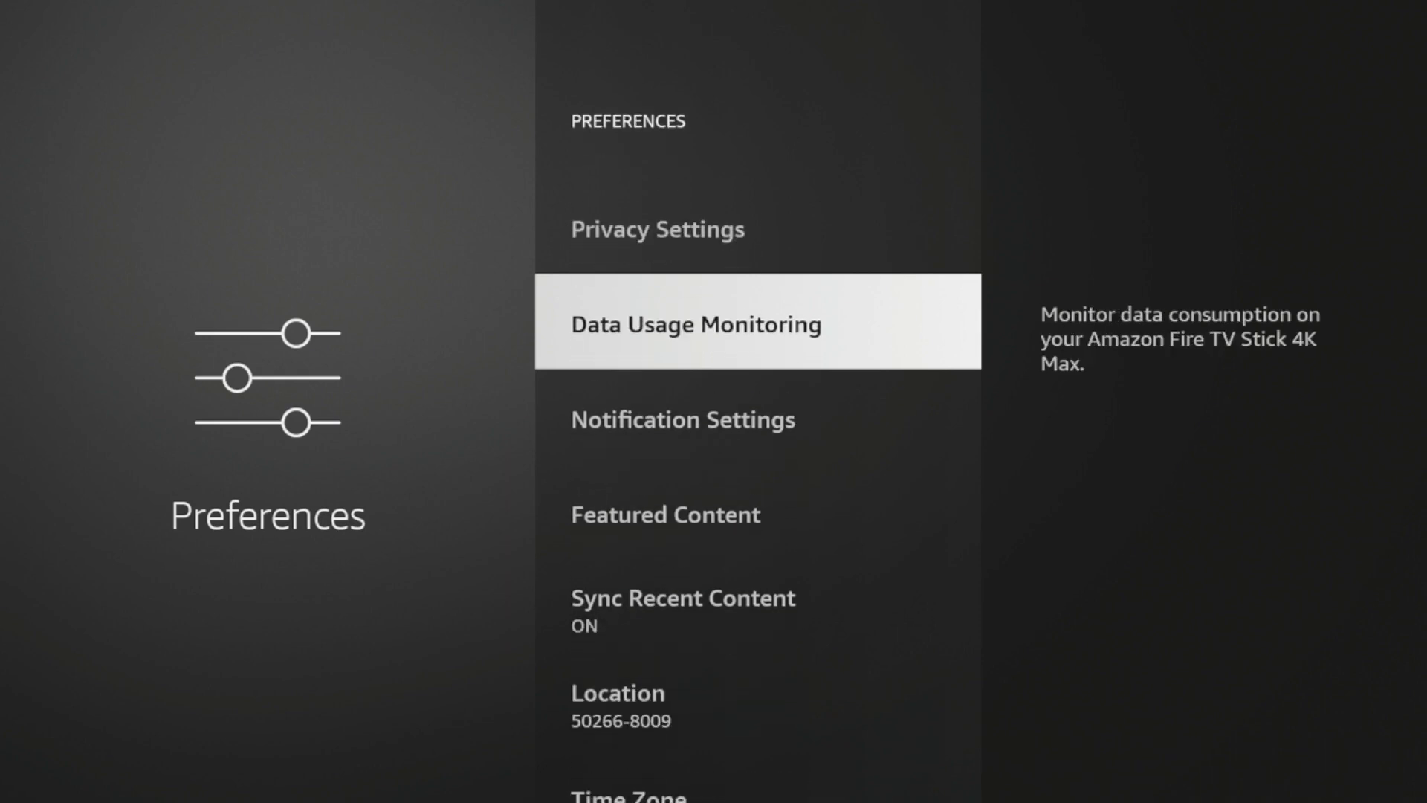
{"action": "key", "text": "Up"}
{"action": "key", "text": "Up"}
{"action": "key", "text": "Down"}
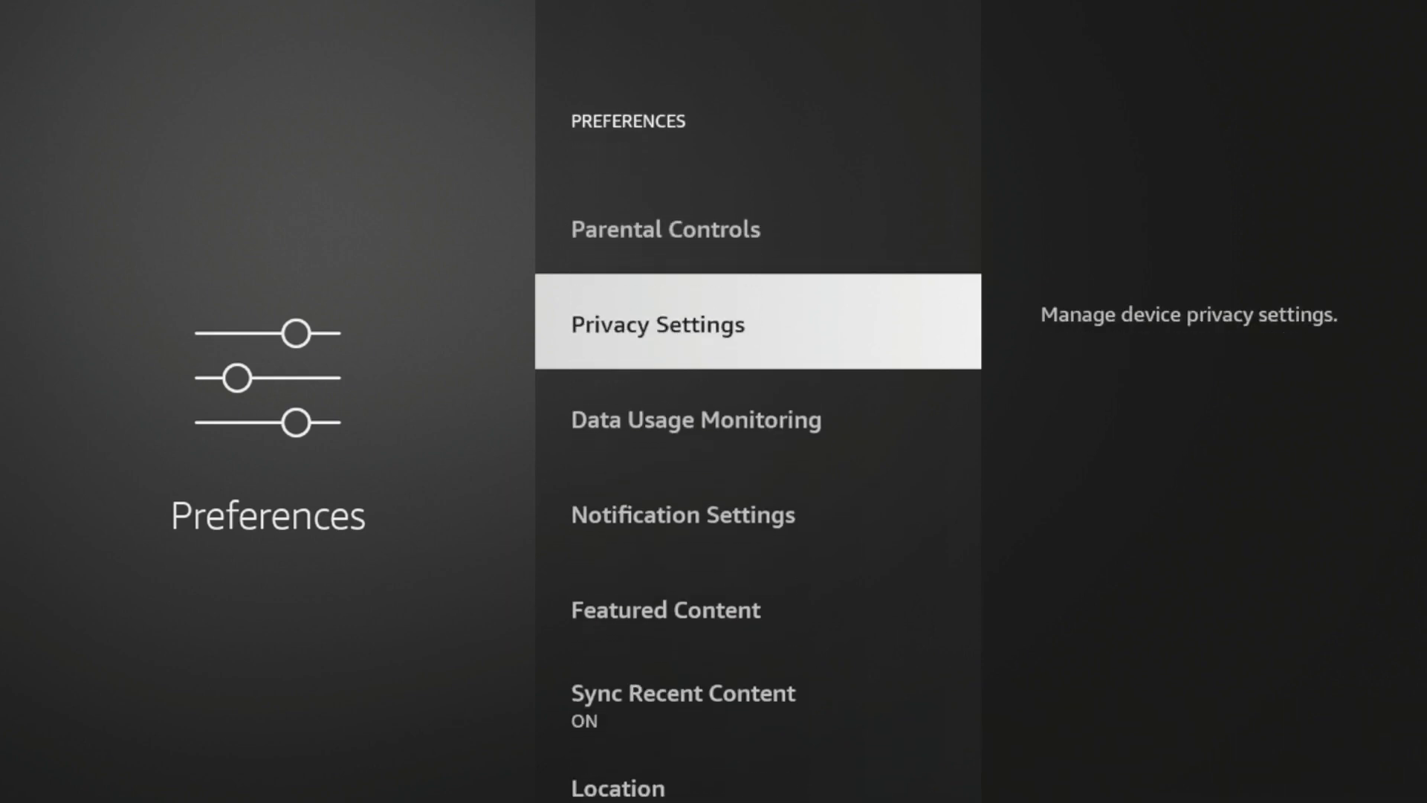
{"action": "key", "text": "Up"}
{"action": "key", "text": "Down"}
{"action": "key", "text": "Down"}
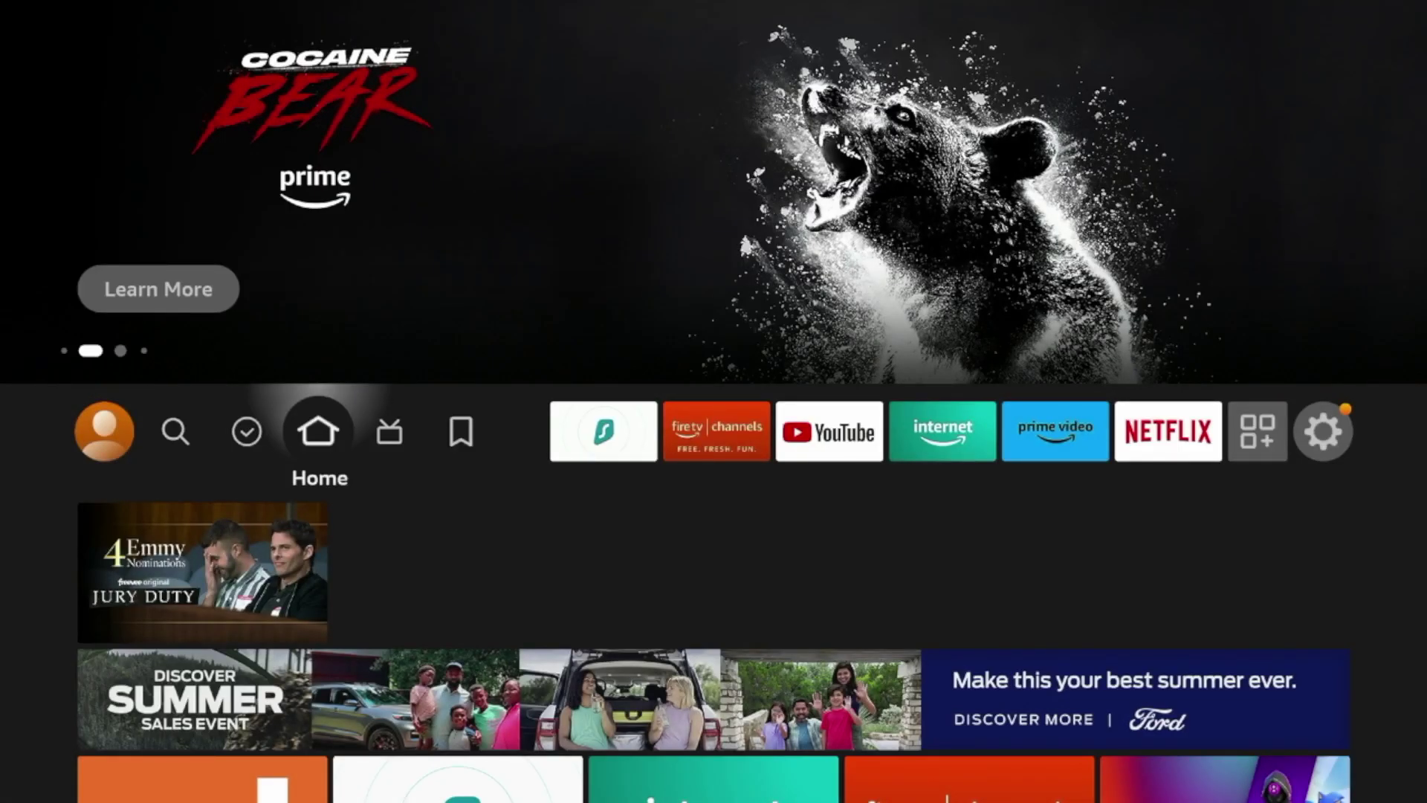
Step: Go from the home screen to the device settings and open Applications
{"action": "key", "text": "Left"}
{"action": "key", "text": "Left"}
{"action": "key", "text": "Left"}
{"action": "key", "text": "Left"}
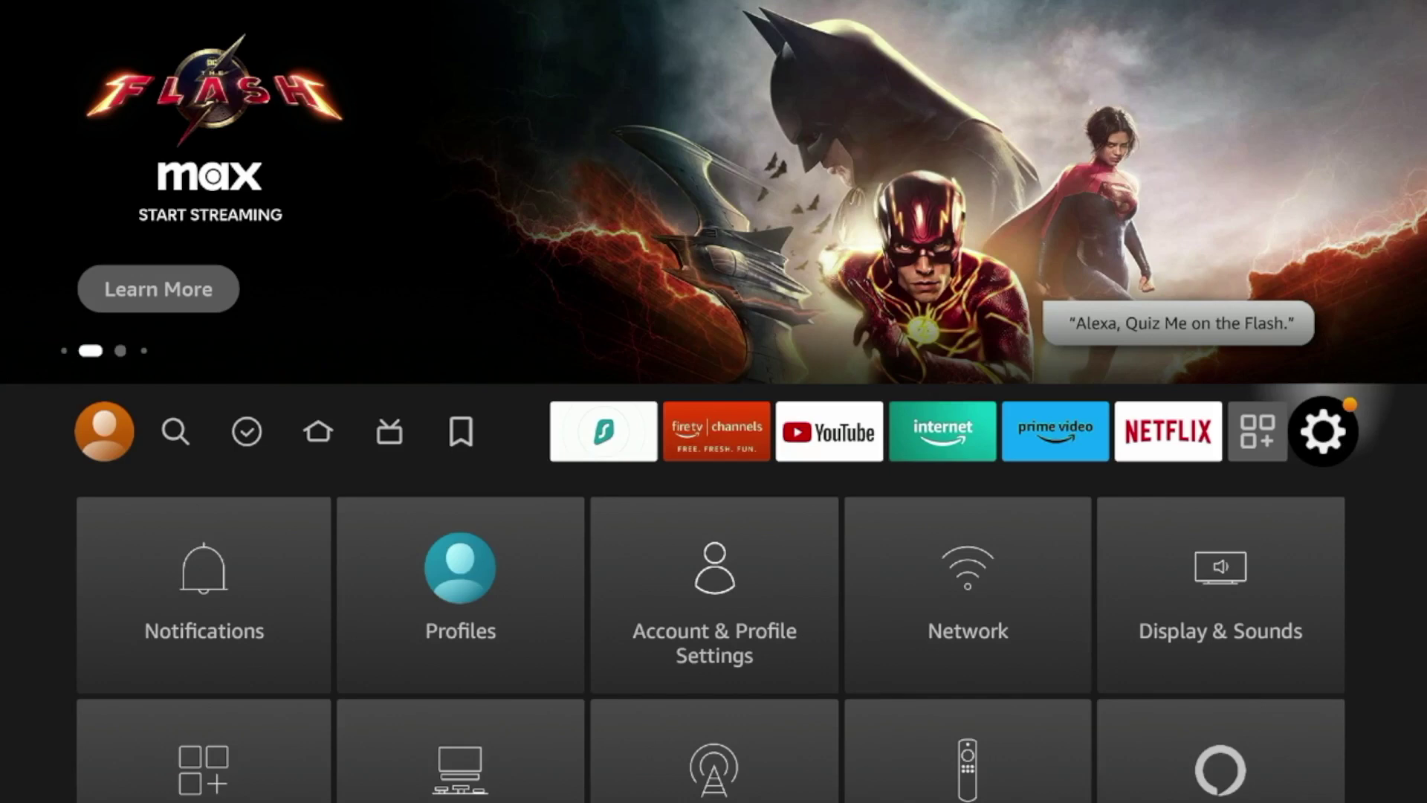
{"action": "key", "text": "Down"}
{"action": "key", "text": "Down"}
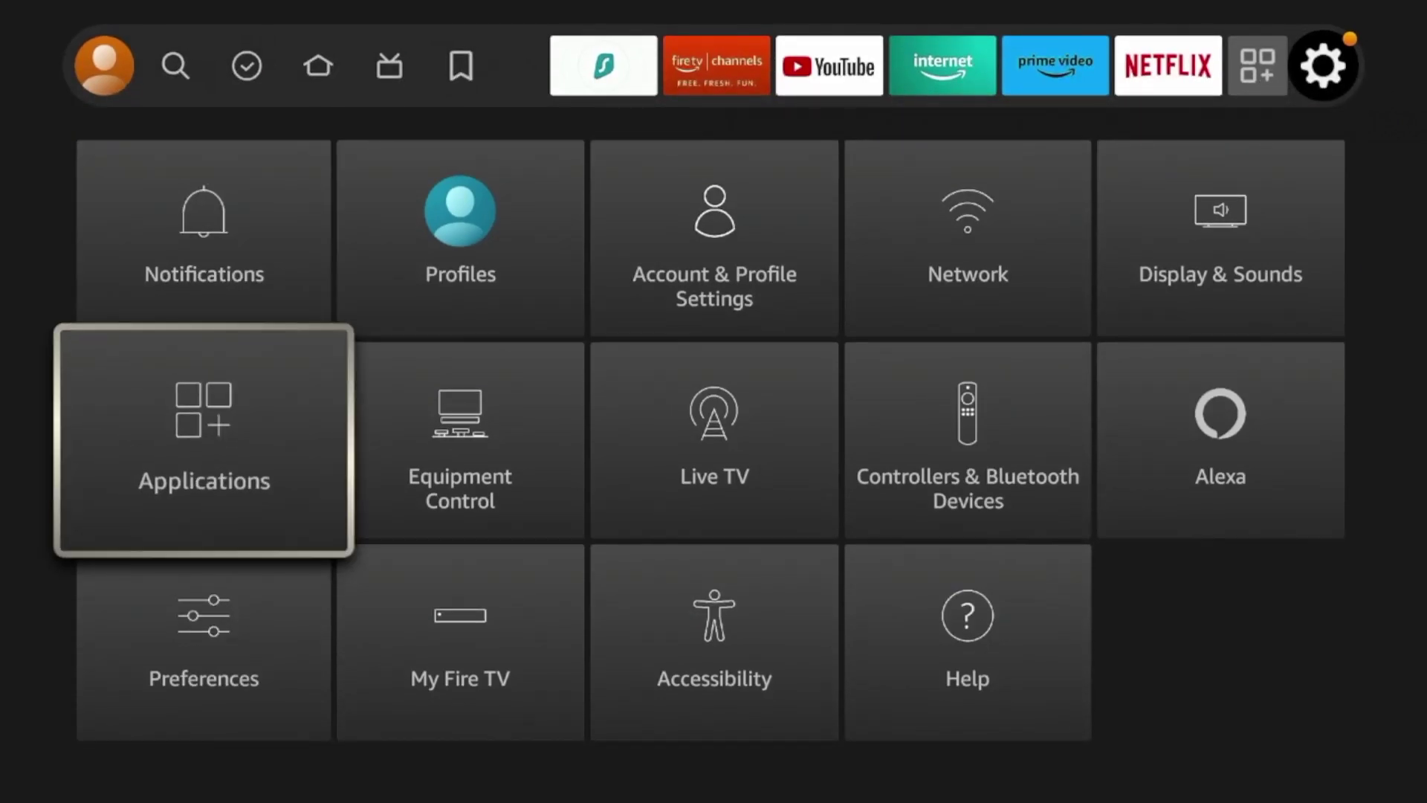
{"action": "key", "text": "Return"}
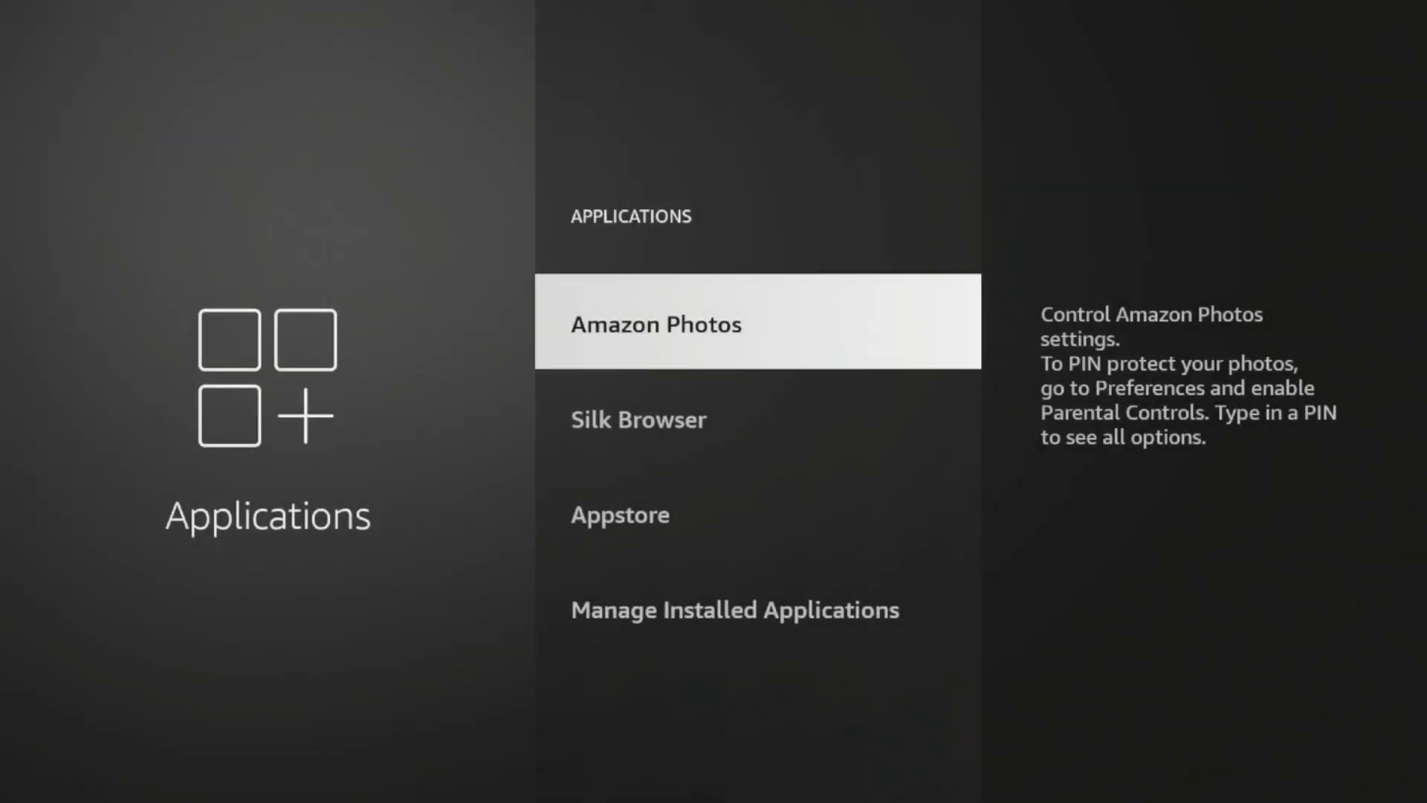
Step: Open Manage Installed Applications in the Applications settings
{"action": "key", "text": "Down"}
{"action": "key", "text": "Down"}
{"action": "key", "text": "Down"}
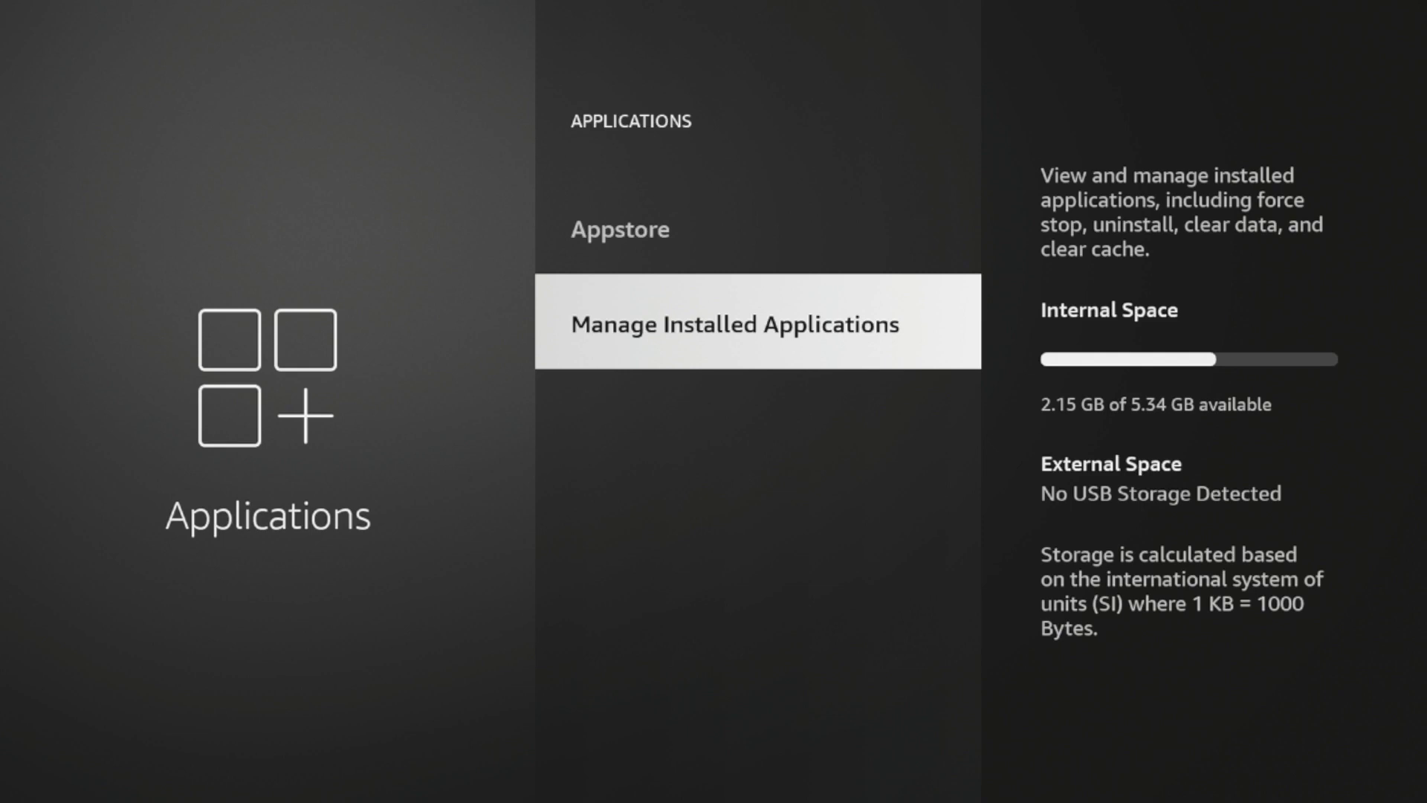
{"action": "key", "text": "Return"}
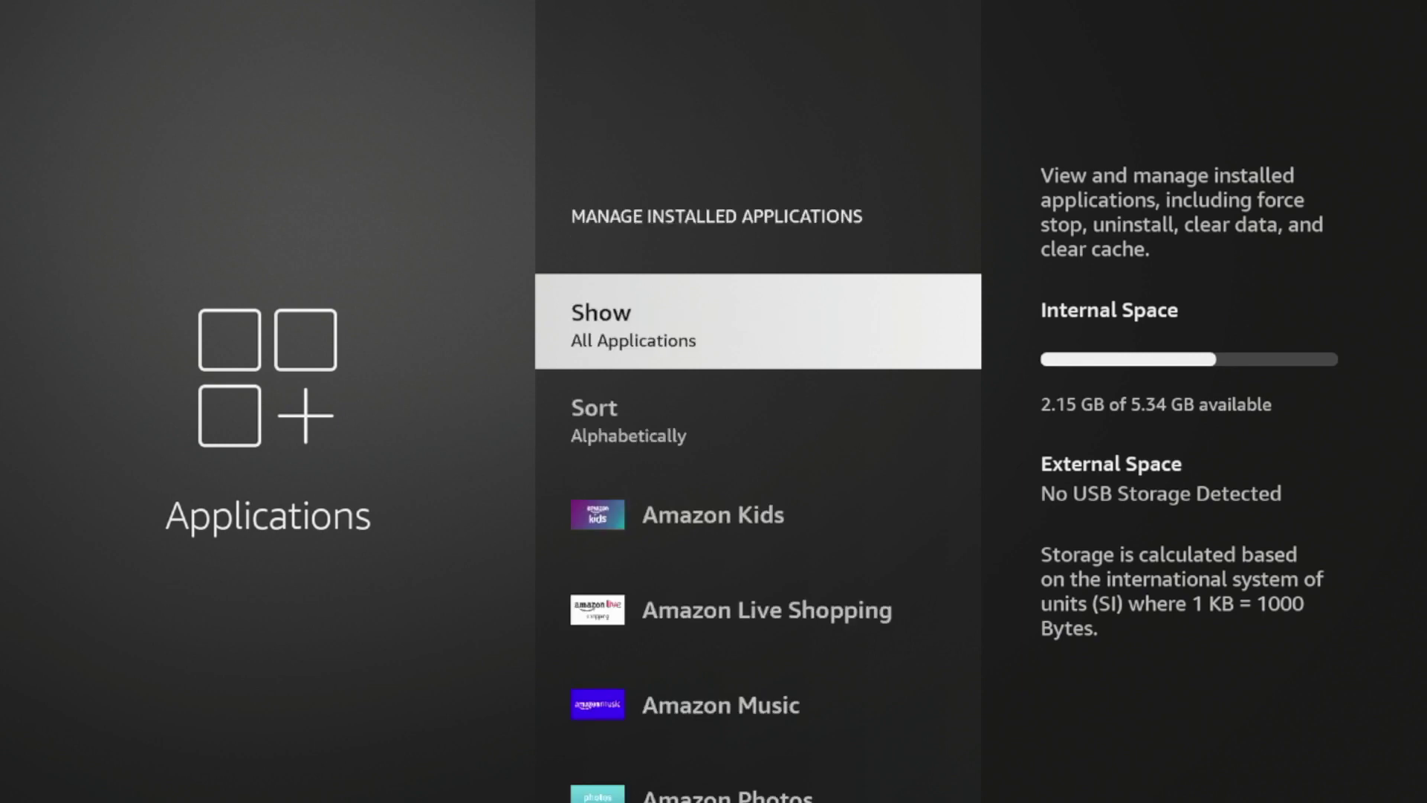
Step: Examine the storage and cache details of Amazon Music, Amazon Photos and Appstore in the installed applications list
{"action": "key", "text": "Down"}
{"action": "key", "text": "Down"}
{"action": "key", "text": "Down"}
{"action": "key", "text": "Down"}
{"action": "key", "text": "Down"}
{"action": "key", "text": "Down"}
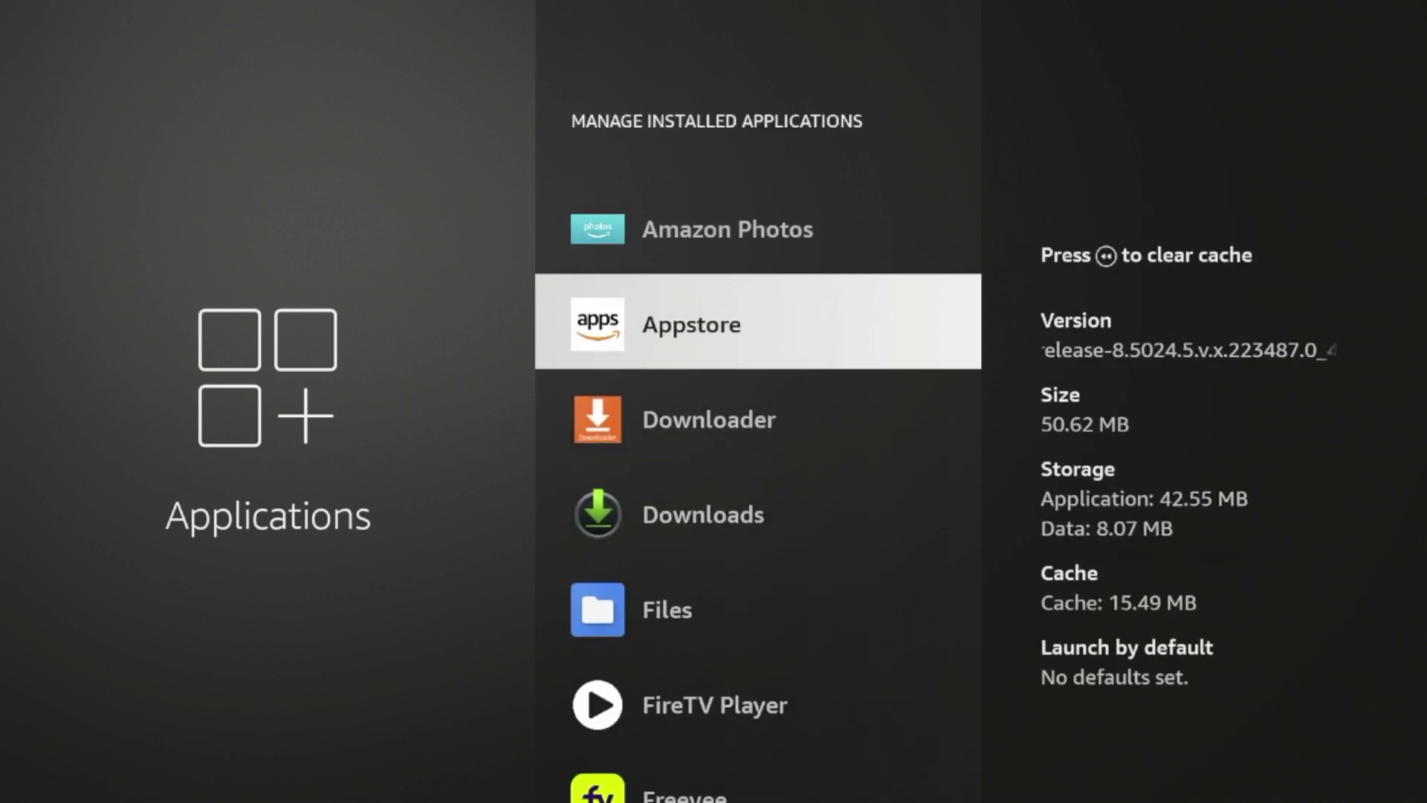
{"action": "key", "text": "Down"}
{"action": "key", "text": "Up"}
{"action": "key", "text": "Up"}
{"action": "key", "text": "Down"}
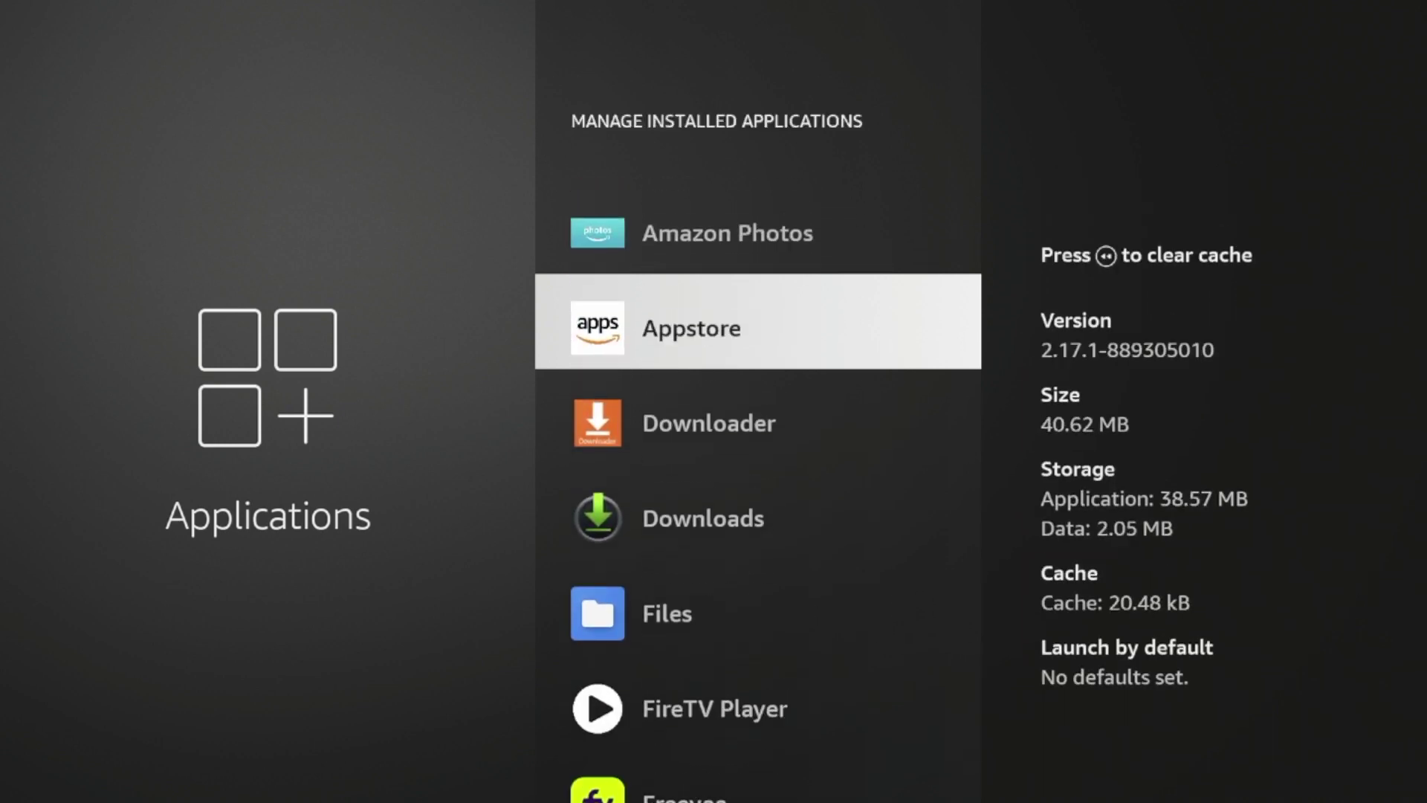
{"action": "key", "text": "Up"}
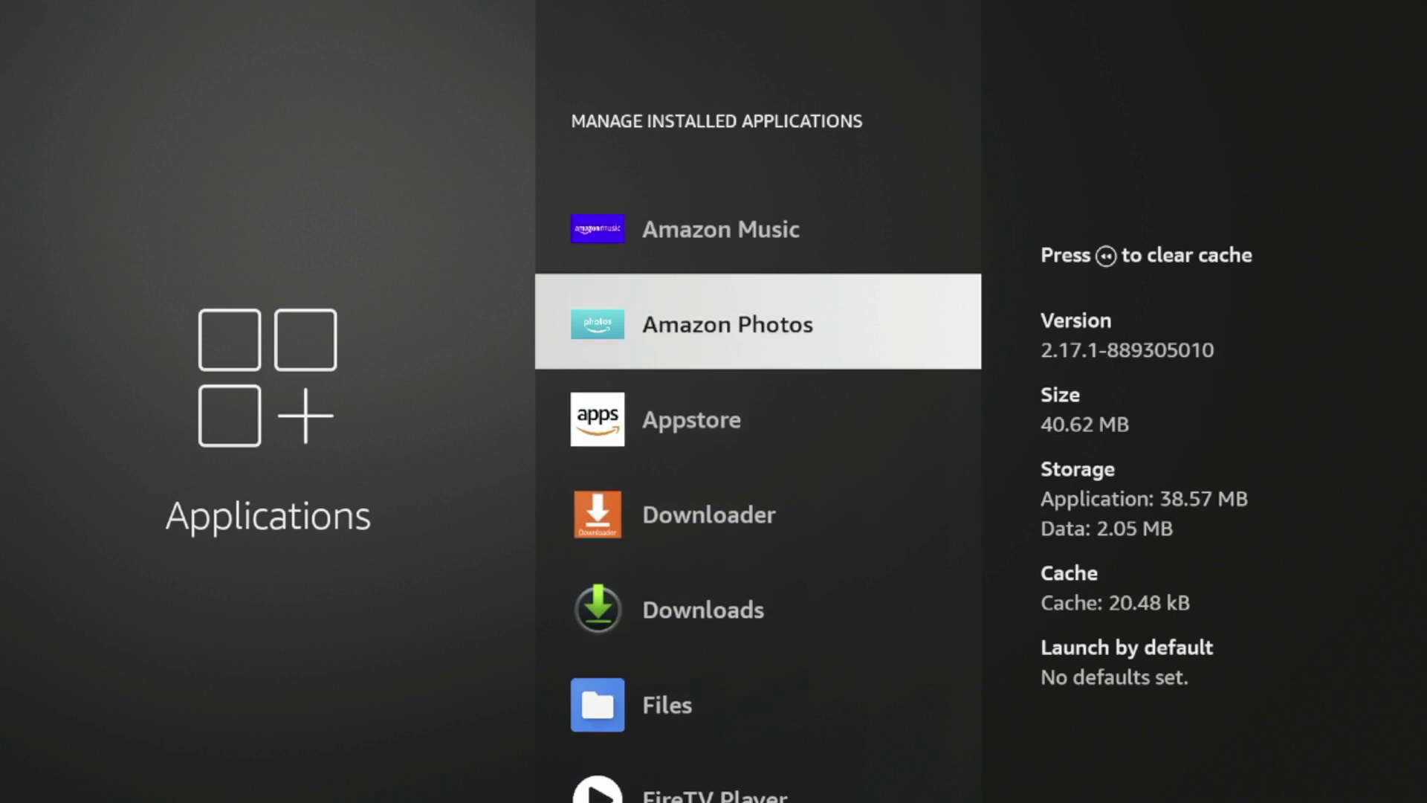
{"action": "key", "text": "Up"}
{"action": "key", "text": "Down"}
{"action": "key", "text": "Up"}
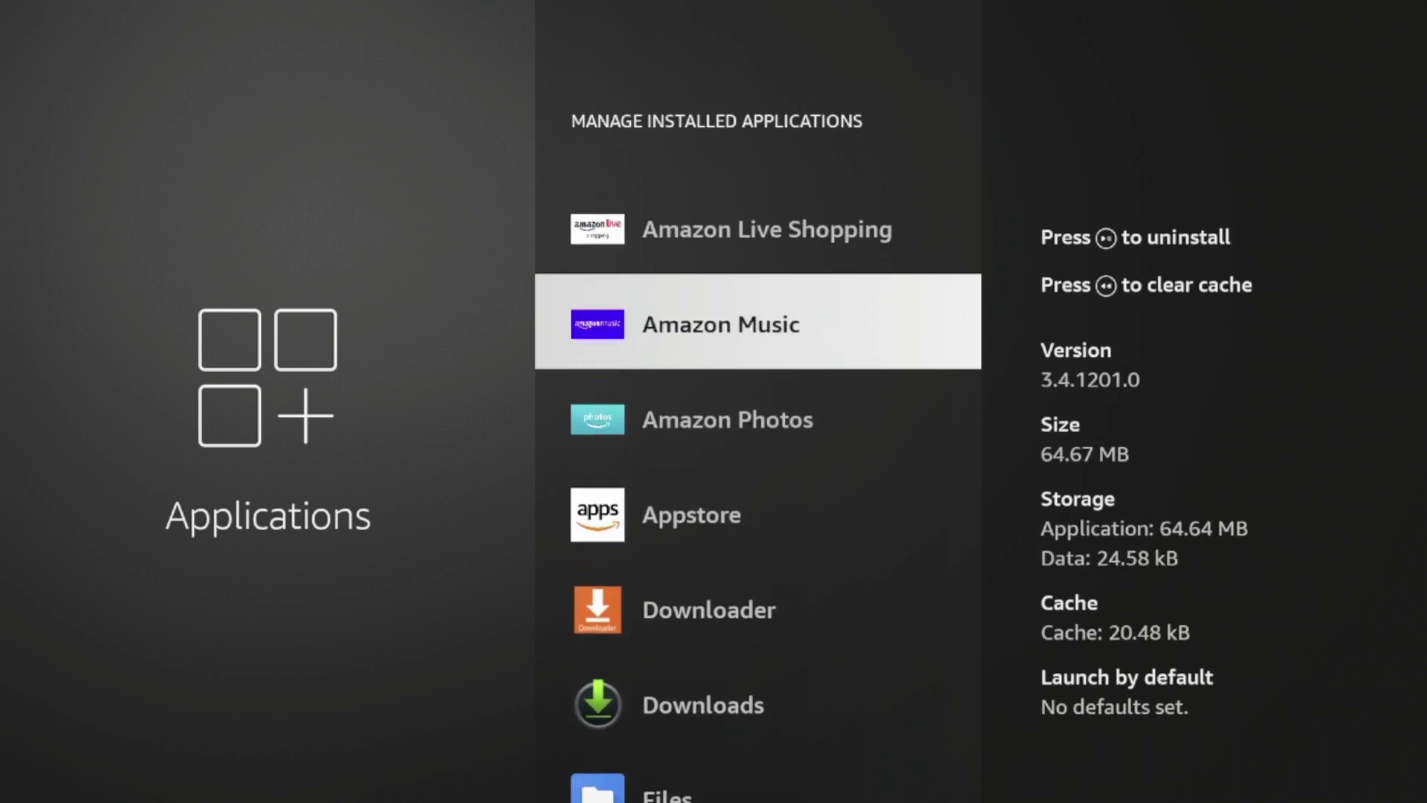
Step: Clear the cache and data of Amazon Music and return to the installed applications list
{"action": "key", "text": "Return"}
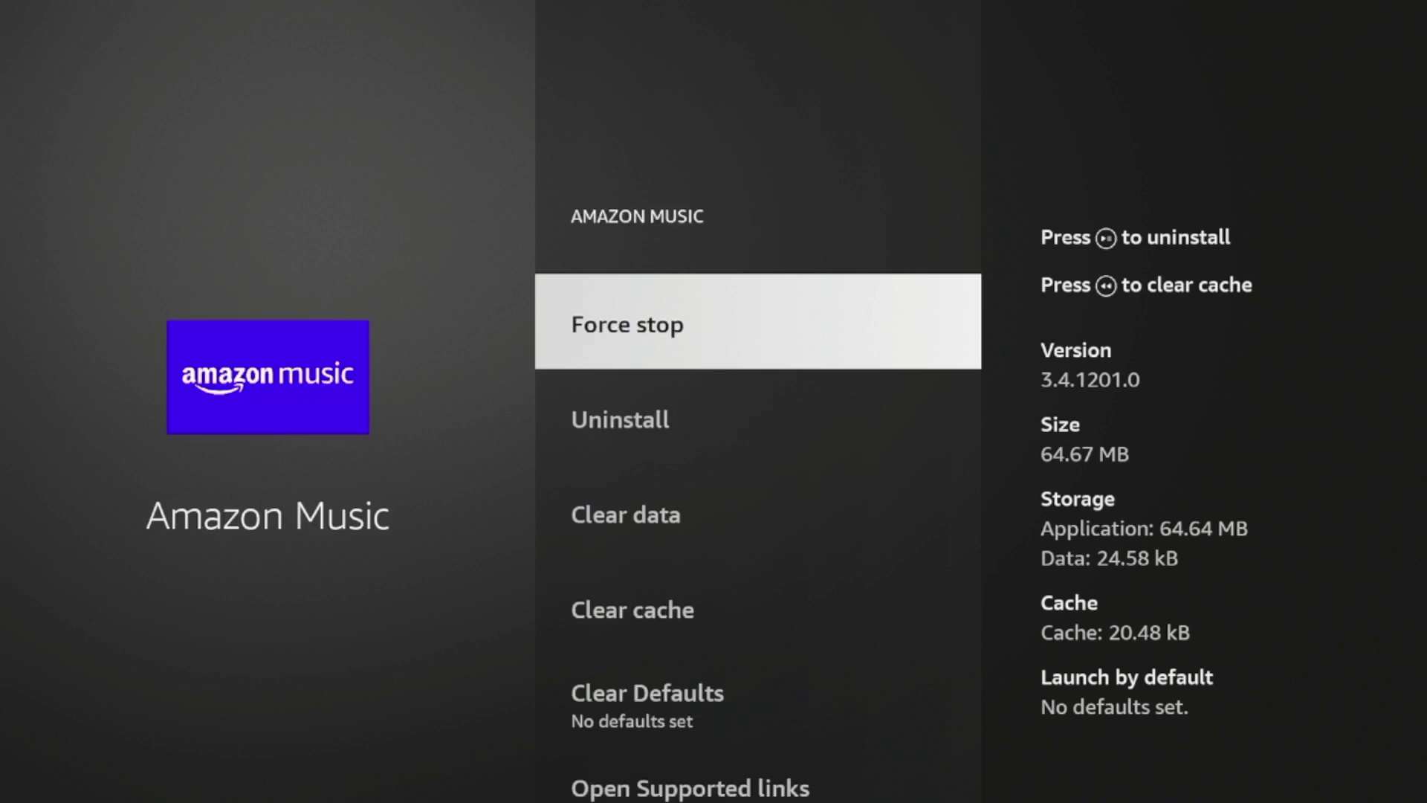
{"action": "key", "text": "Down"}
{"action": "key", "text": "Down"}
{"action": "key", "text": "Return"}
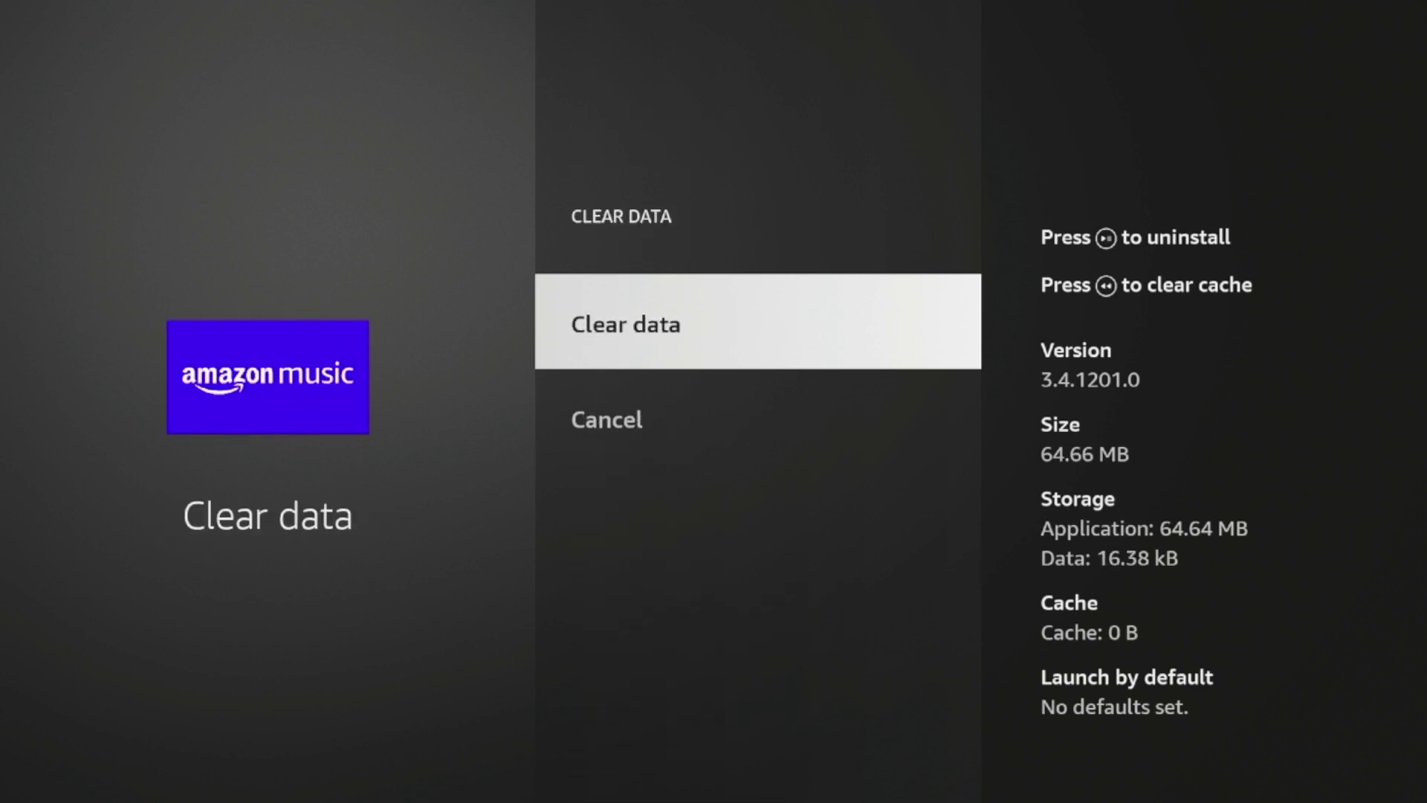
{"action": "key", "text": "Down"}
{"action": "key", "text": "Up"}
{"action": "key", "text": "Return"}
{"action": "key", "text": "Down"}
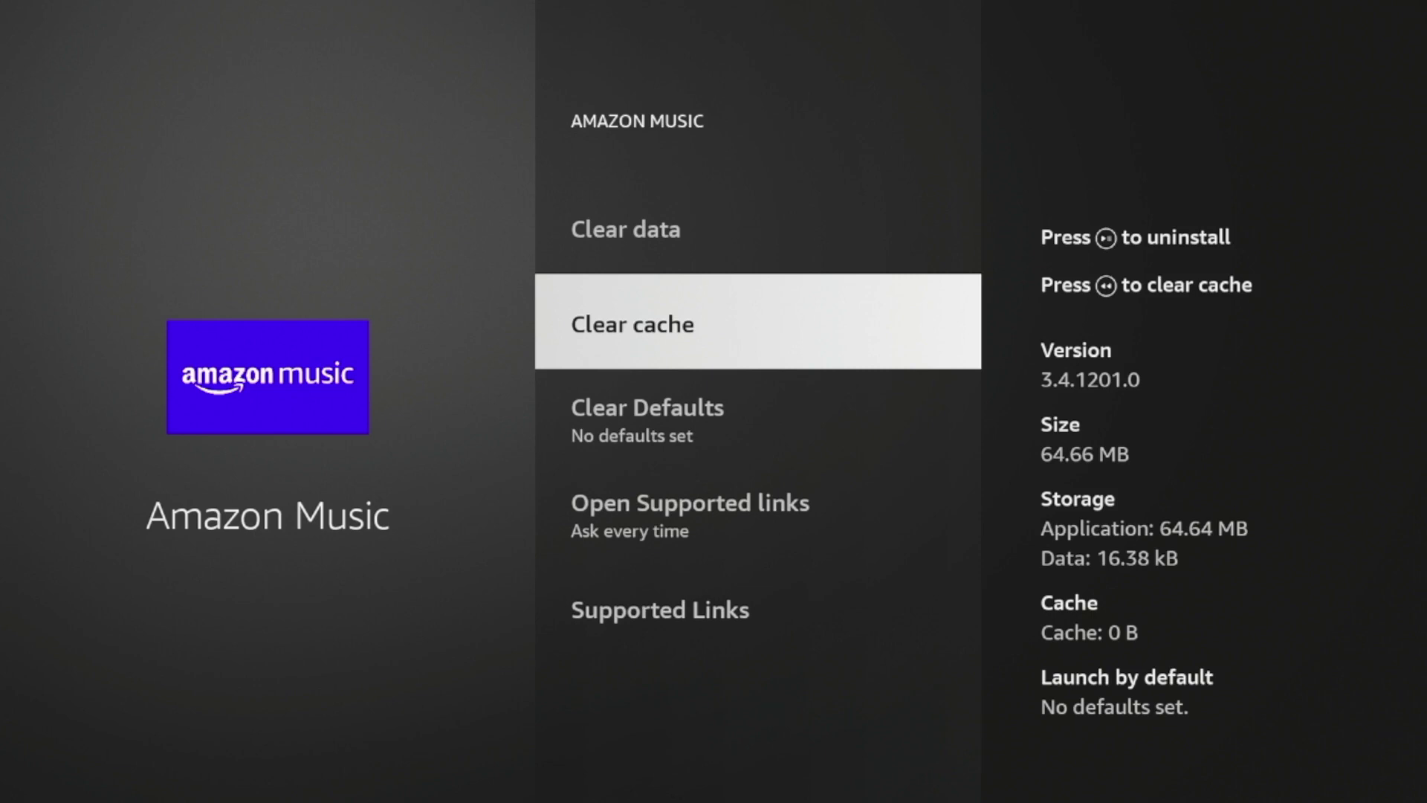
{"action": "key", "text": "Escape"}
Step: Clear the cache of Amazon Kids and return to the installed applications list
{"action": "key", "text": "Up"}
{"action": "key", "text": "Up"}
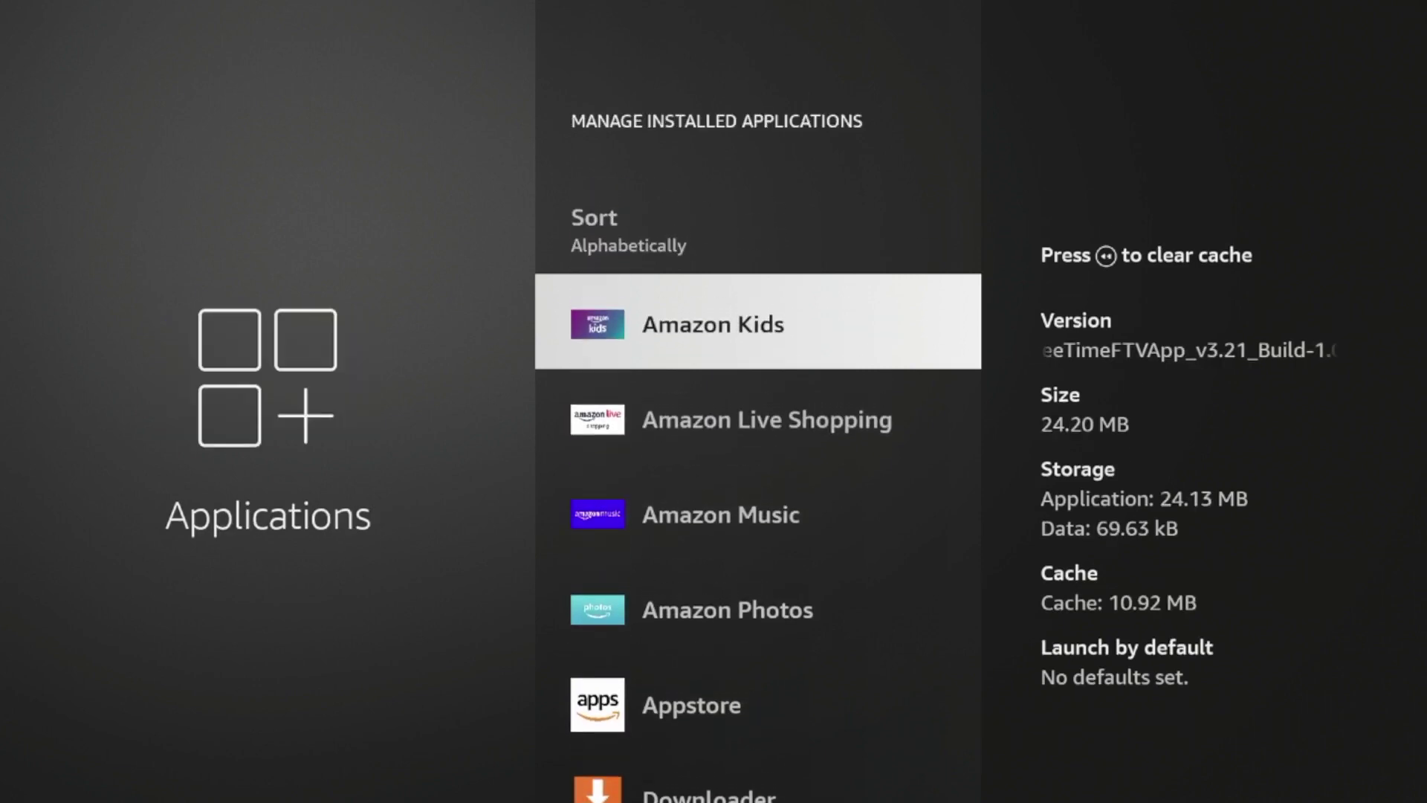
{"action": "key", "text": "Down"}
{"action": "key", "text": "Down"}
{"action": "key", "text": "Up"}
{"action": "key", "text": "Up"}
{"action": "key", "text": "Return"}
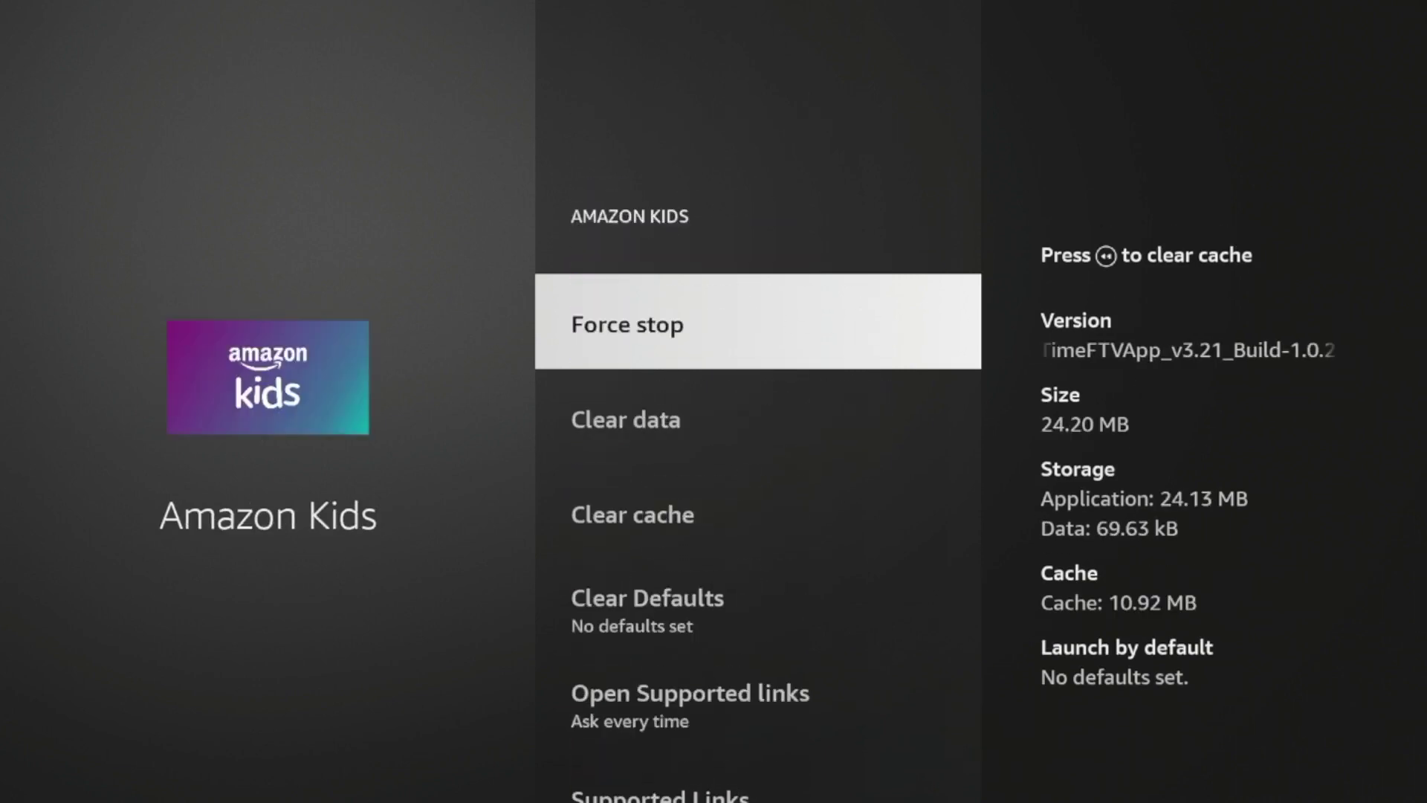
{"action": "key", "text": "Down"}
{"action": "key", "text": "Down"}
{"action": "key", "text": "Up"}
{"action": "key", "text": "Return"}
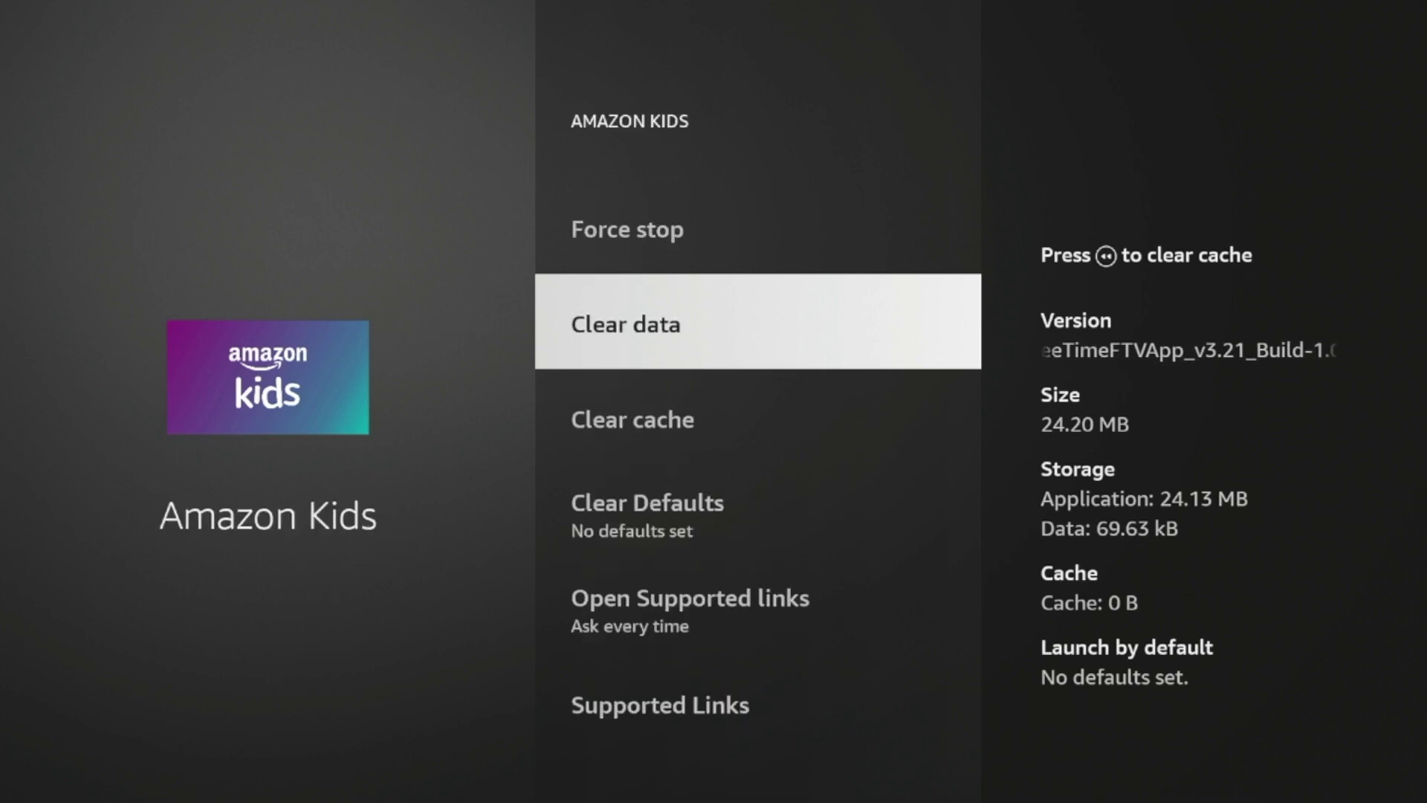
{"action": "key", "text": "Return"}
{"action": "key", "text": "Escape"}
Step: Clear the data and cache of Downloader and return to the installed applications list
{"action": "key", "text": "Down"}
{"action": "key", "text": "Down"}
{"action": "key", "text": "Down"}
{"action": "key", "text": "Down"}
{"action": "key", "text": "Down"}
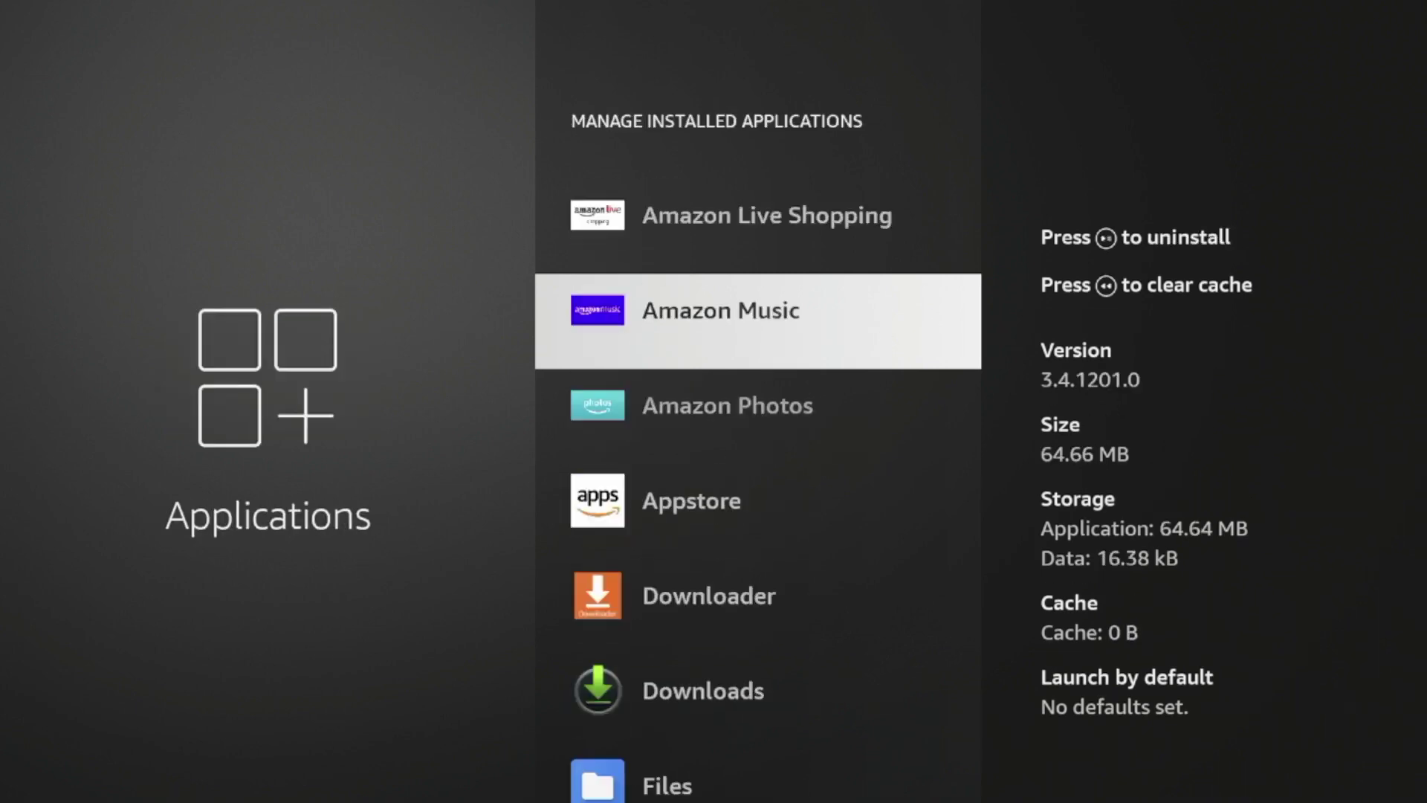
{"action": "key", "text": "Return"}
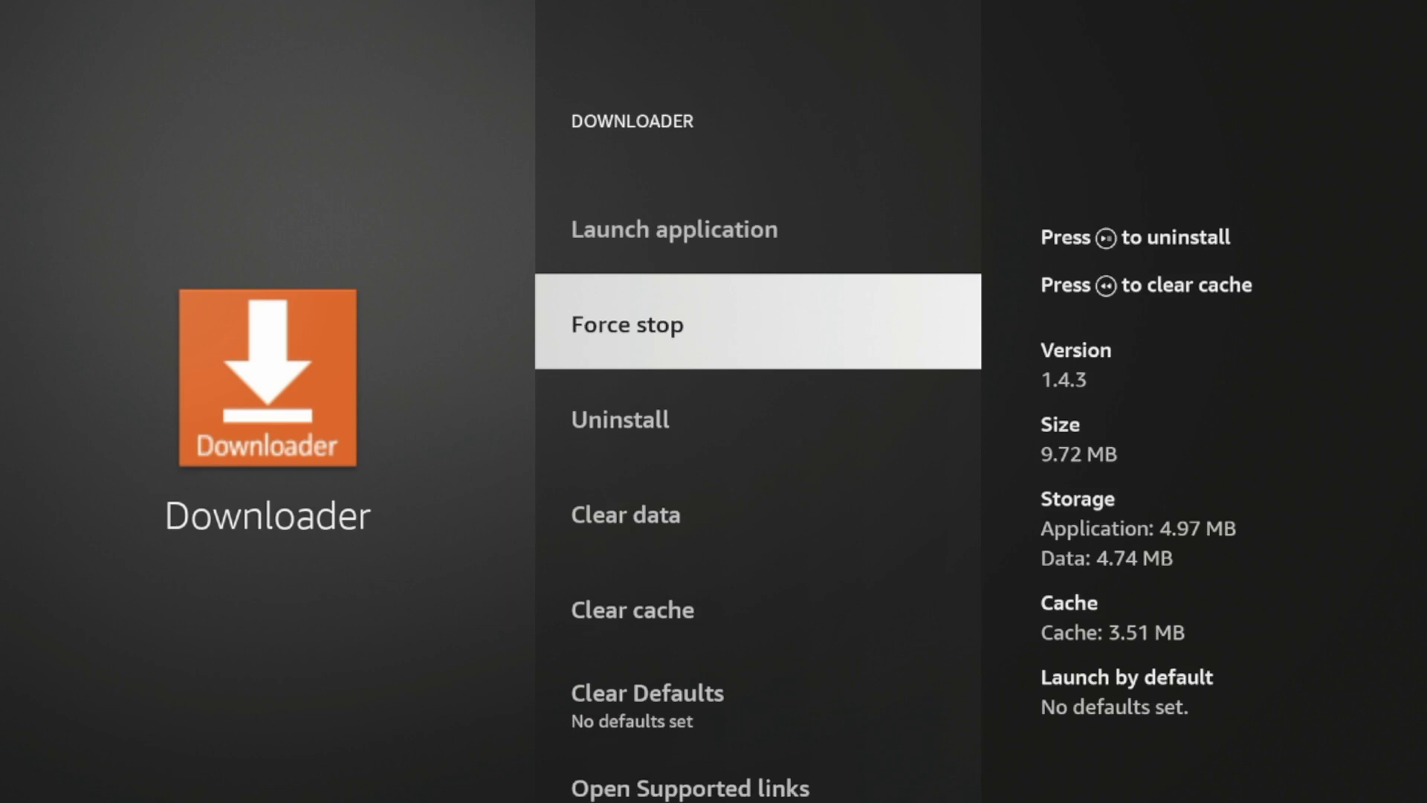
{"action": "key", "text": "Down"}
{"action": "key", "text": "Down"}
{"action": "key", "text": "Return"}
{"action": "key", "text": "Return"}
{"action": "key", "text": "Down"}
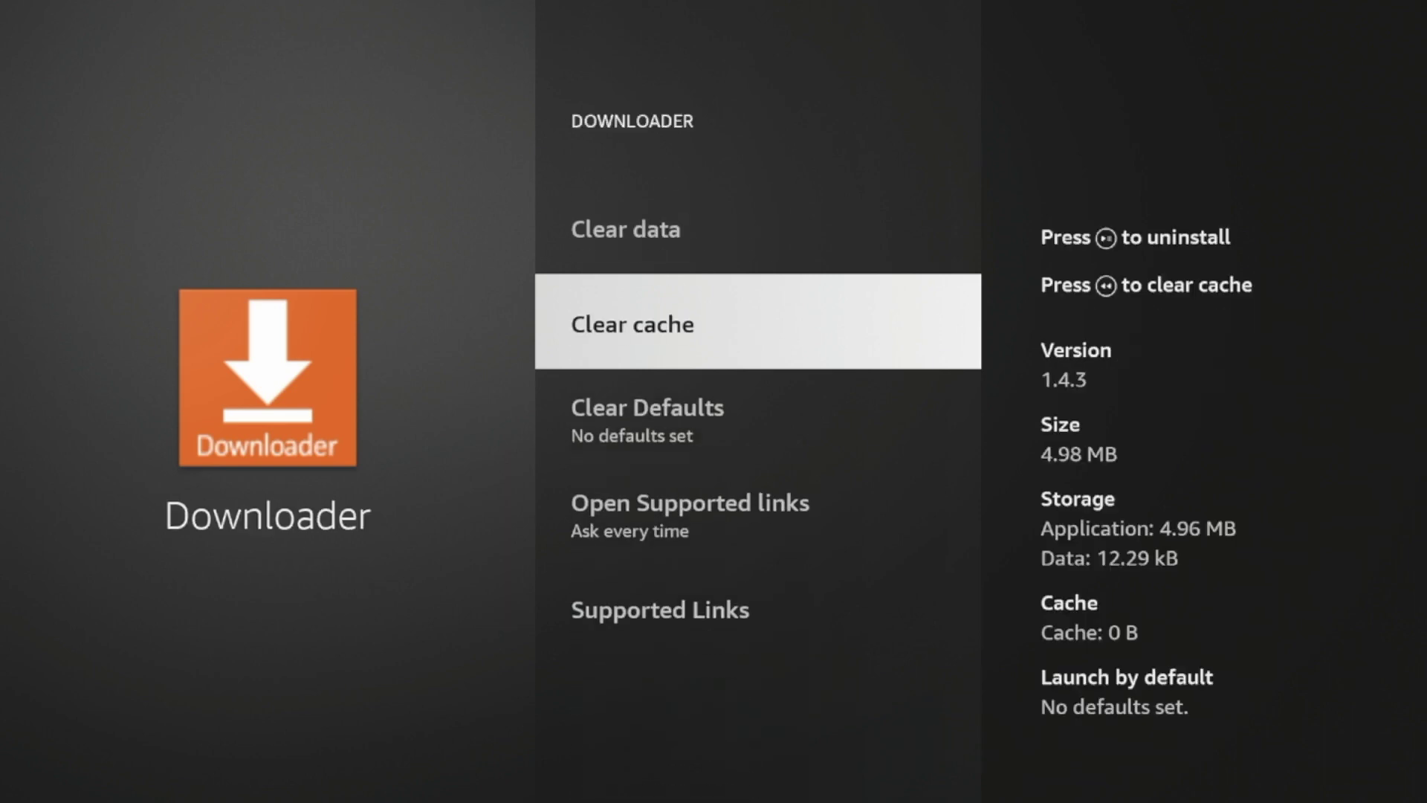
{"action": "key", "text": "Escape"}
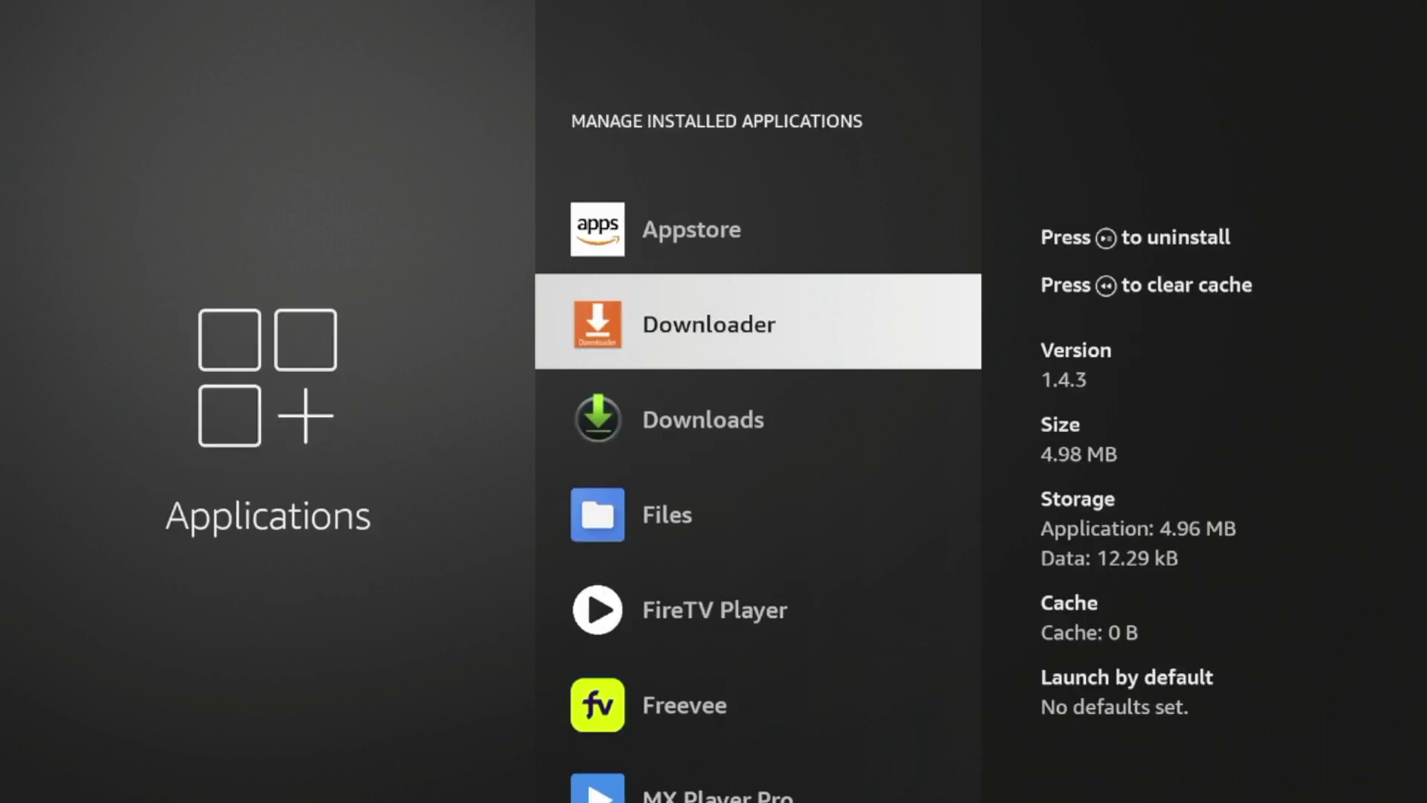
Step: Clear the data and cache of Silk Browser
{"action": "key", "text": "Down"}
{"action": "key", "text": "Down"}
{"action": "key", "text": "Down"}
{"action": "key", "text": "Down"}
{"action": "key", "text": "Down"}
{"action": "key", "text": "Down"}
{"action": "key", "text": "Down"}
{"action": "key", "text": "Down"}
{"action": "key", "text": "Down"}
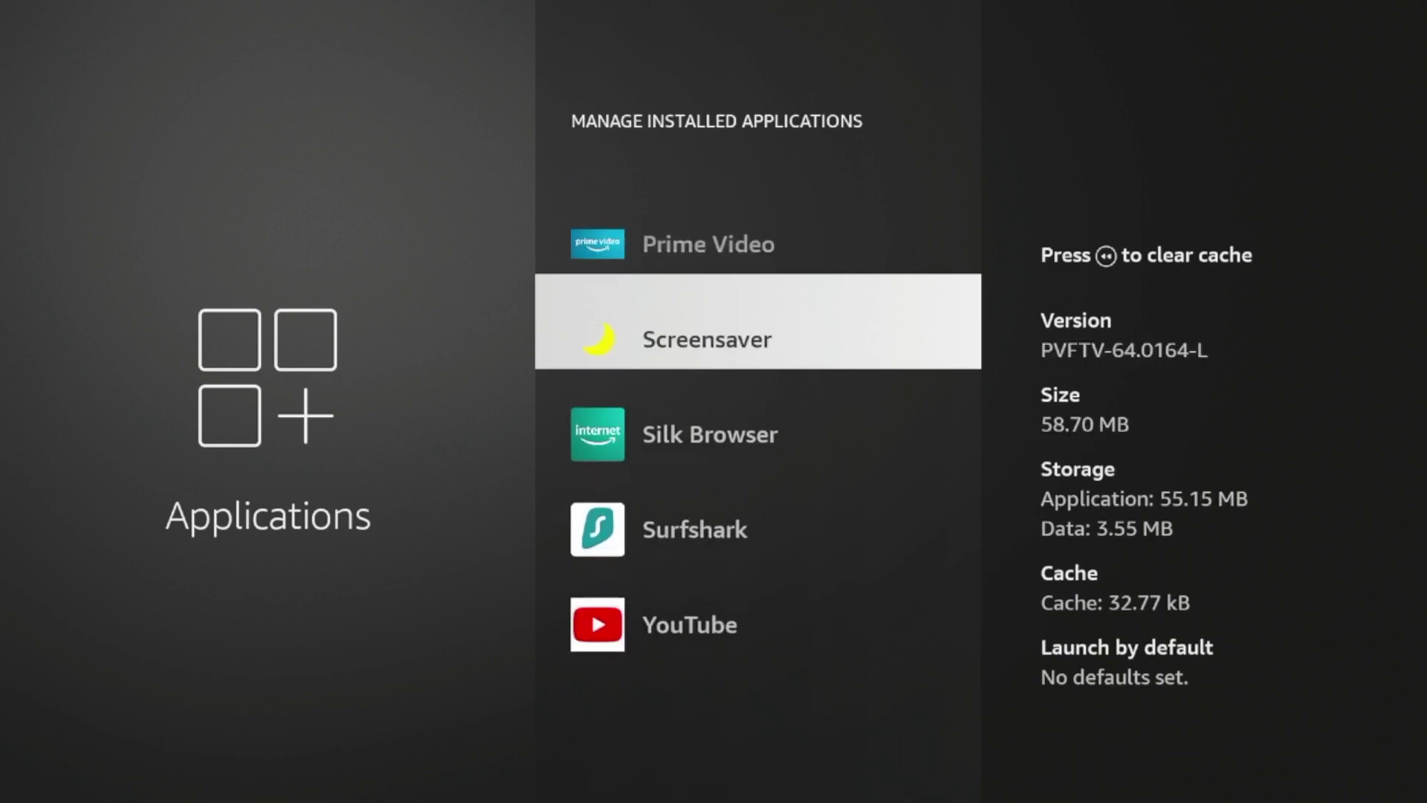
{"action": "key", "text": "Return"}
{"action": "key", "text": "Down"}
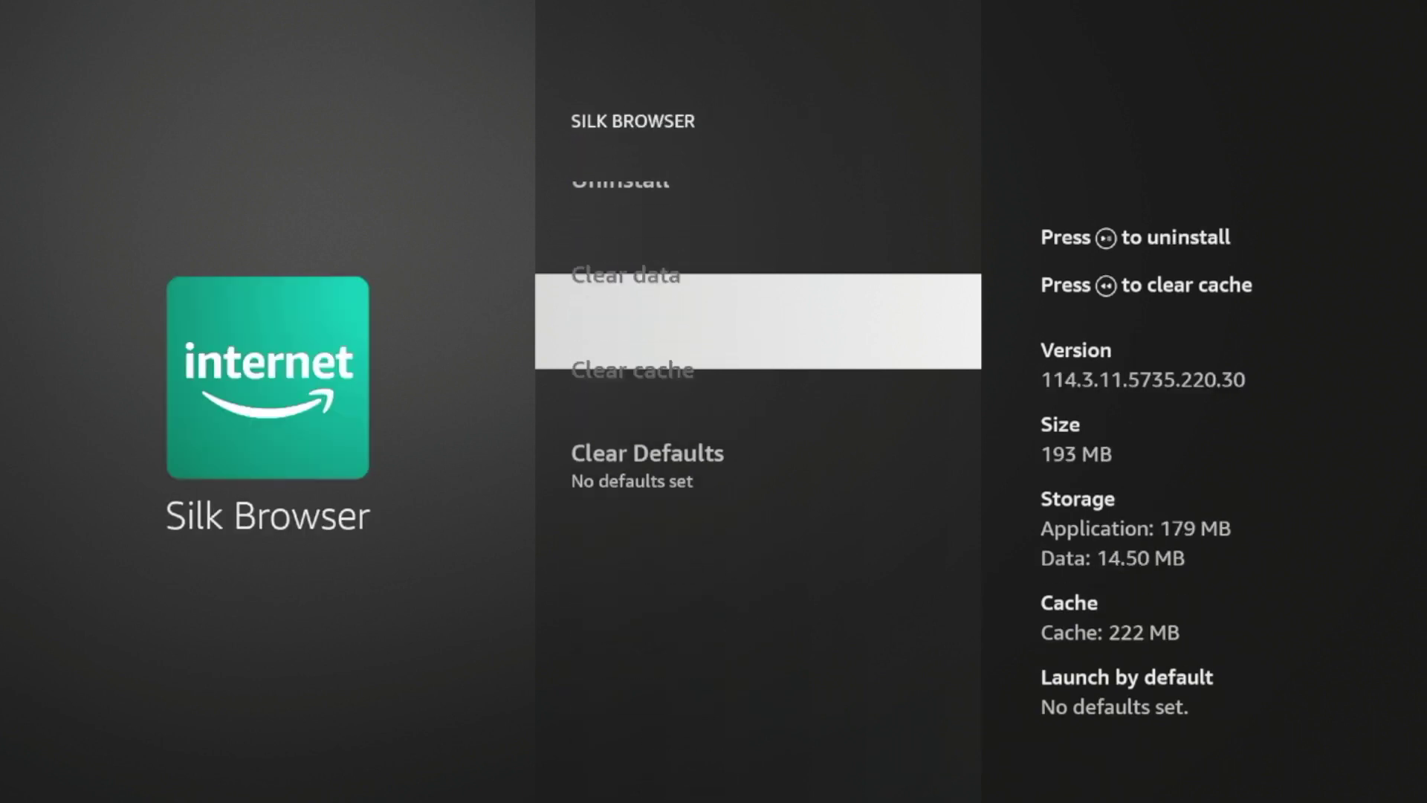
{"action": "key", "text": "Return"}
{"action": "key", "text": "Down"}
{"action": "key", "text": "Return"}
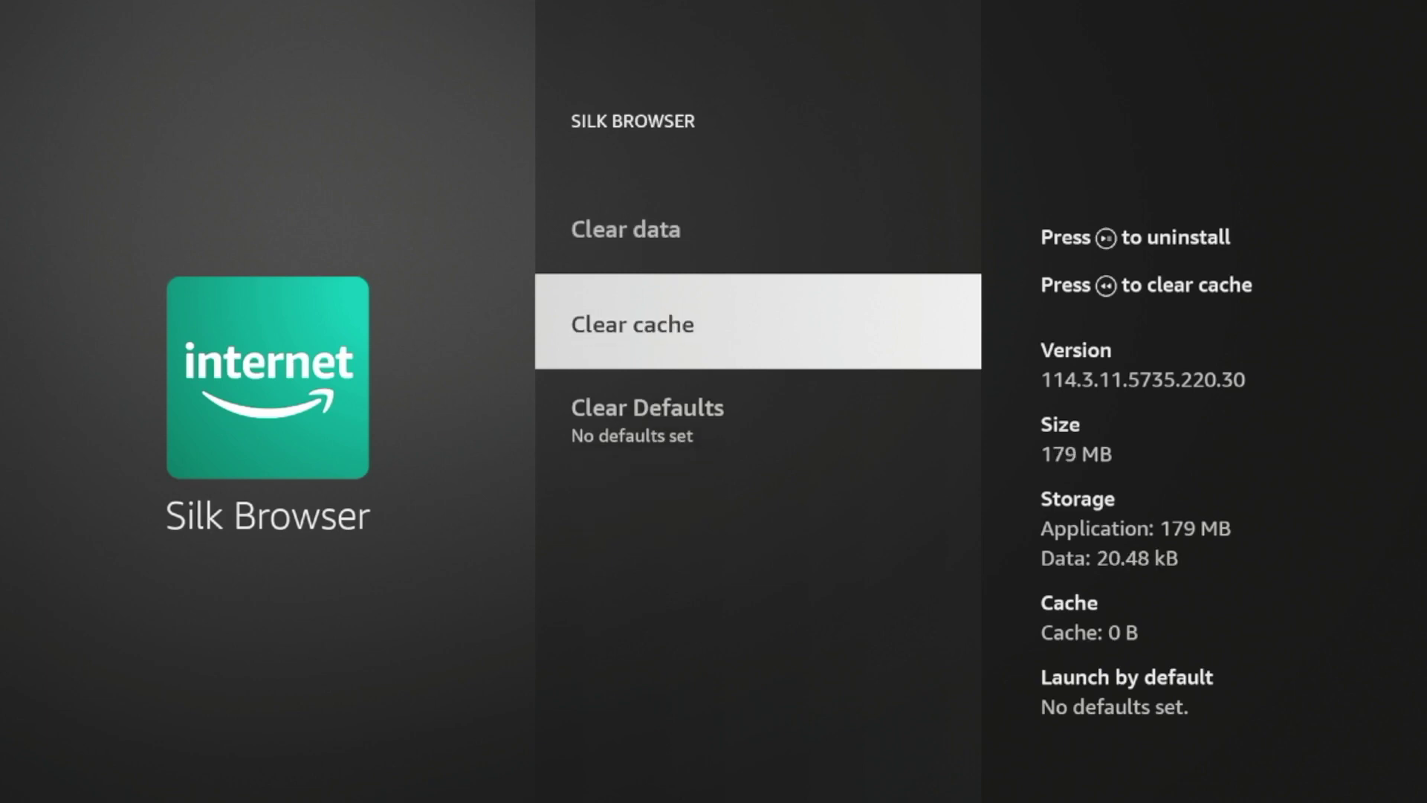
Step: Leave the Silk Browser entry and the installed applications list, and return to the home screen
{"action": "key", "text": "Up"}
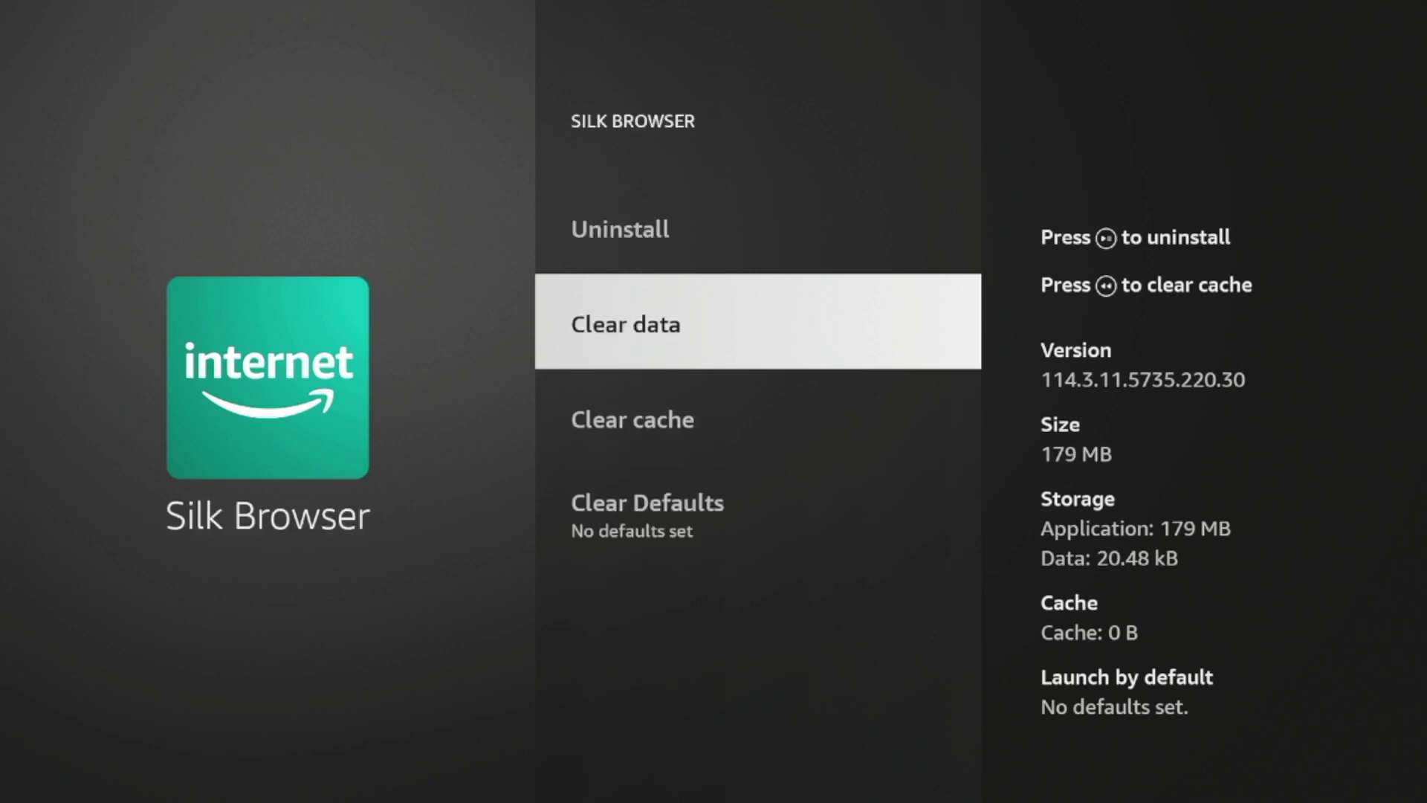
{"action": "key", "text": "Escape"}
{"action": "key", "text": "Down"}
{"action": "key", "text": "Down"}
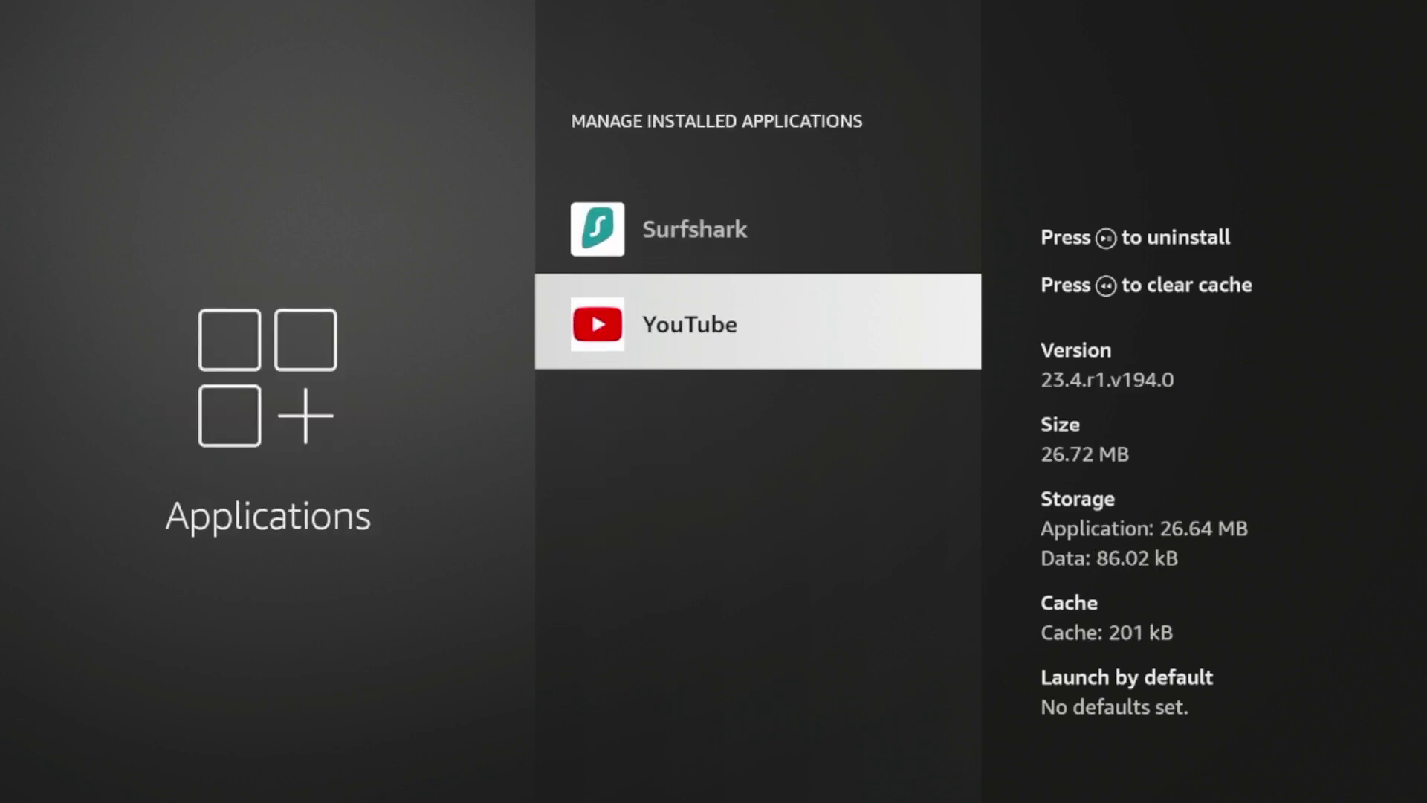
{"action": "key", "text": "Up"}
{"action": "key", "text": "Up"}
{"action": "key", "text": "Up"}
{"action": "key", "text": "Up"}
{"action": "key", "text": "Escape"}
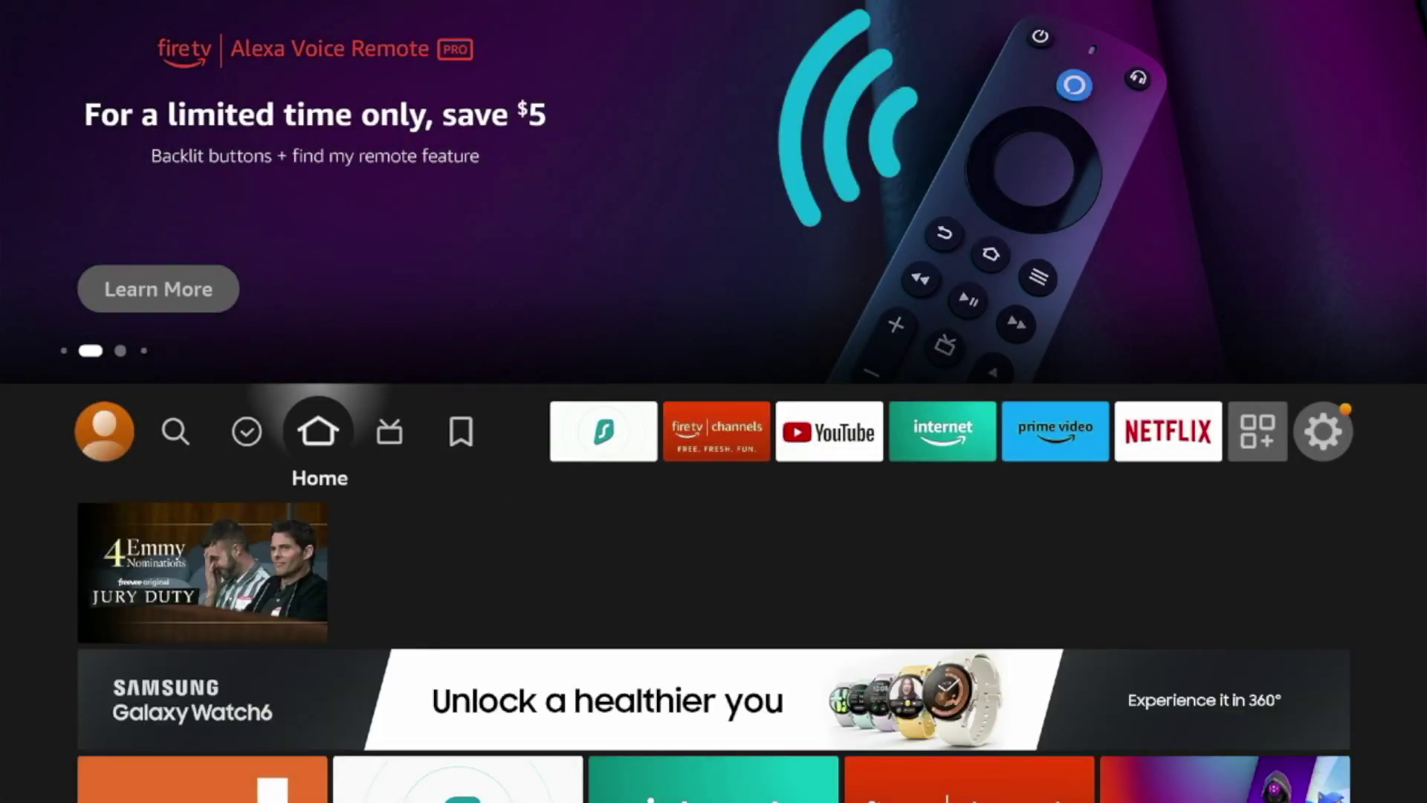
Step: Open the channel Guide from the Live section of the home screen
{"action": "key", "text": "Right"}
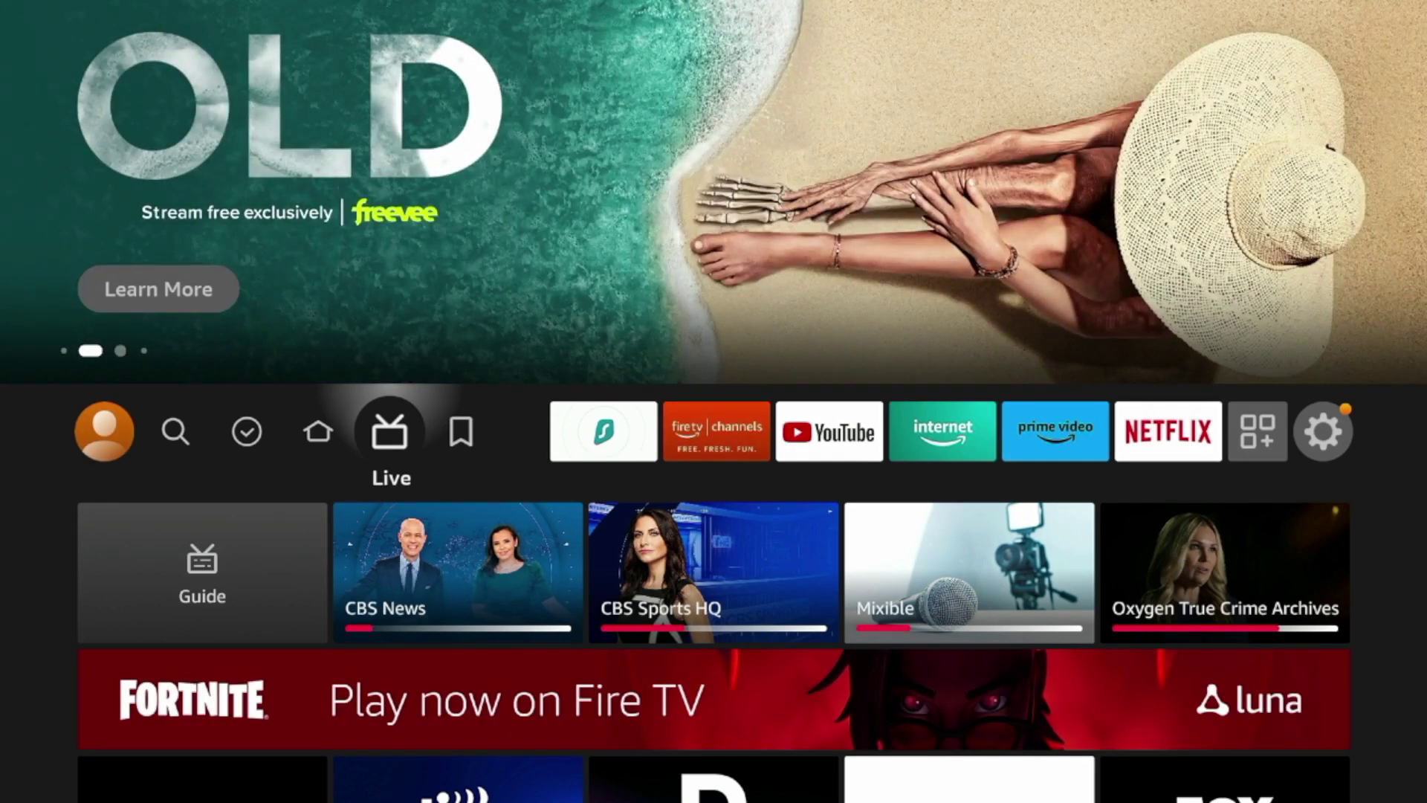
{"action": "key", "text": "Left"}
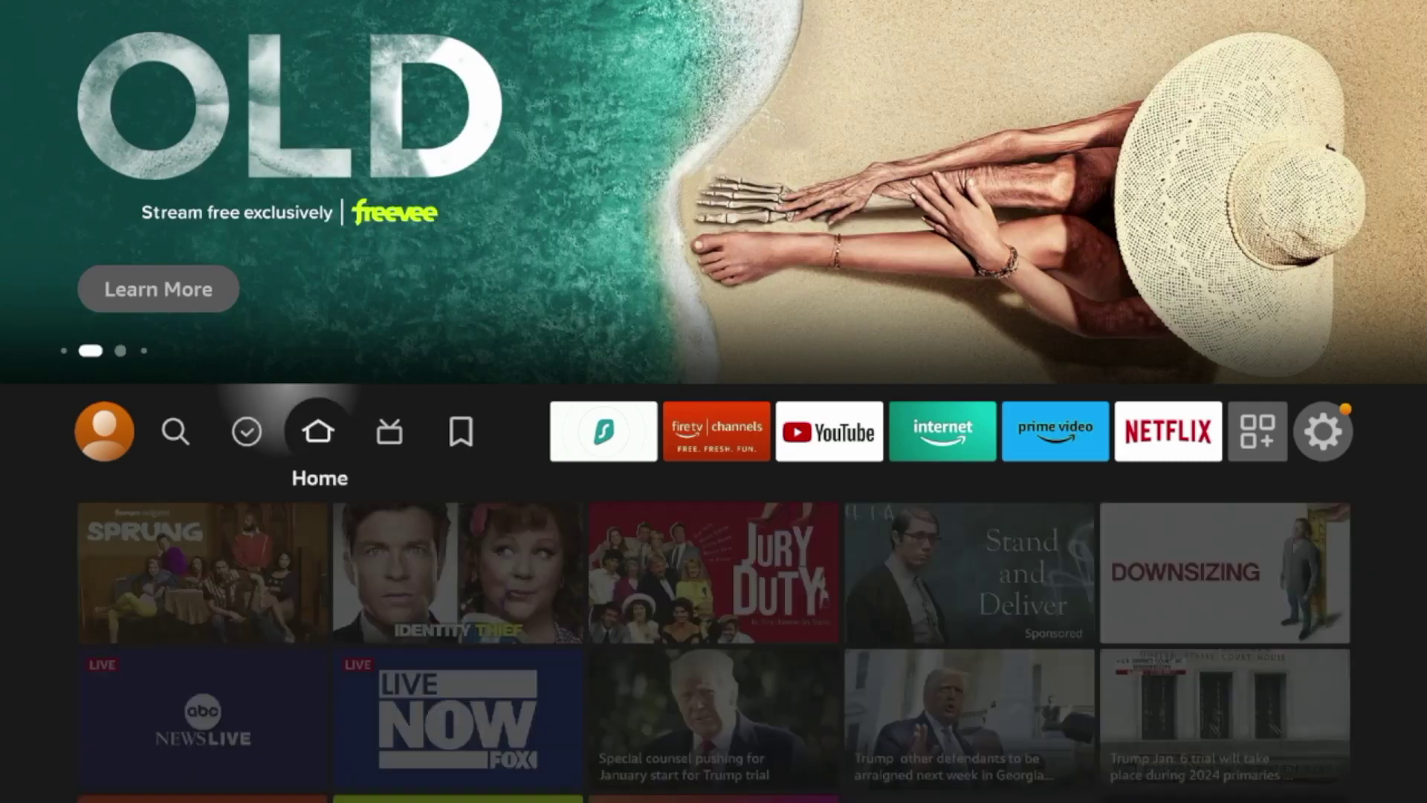
{"action": "key", "text": "Right"}
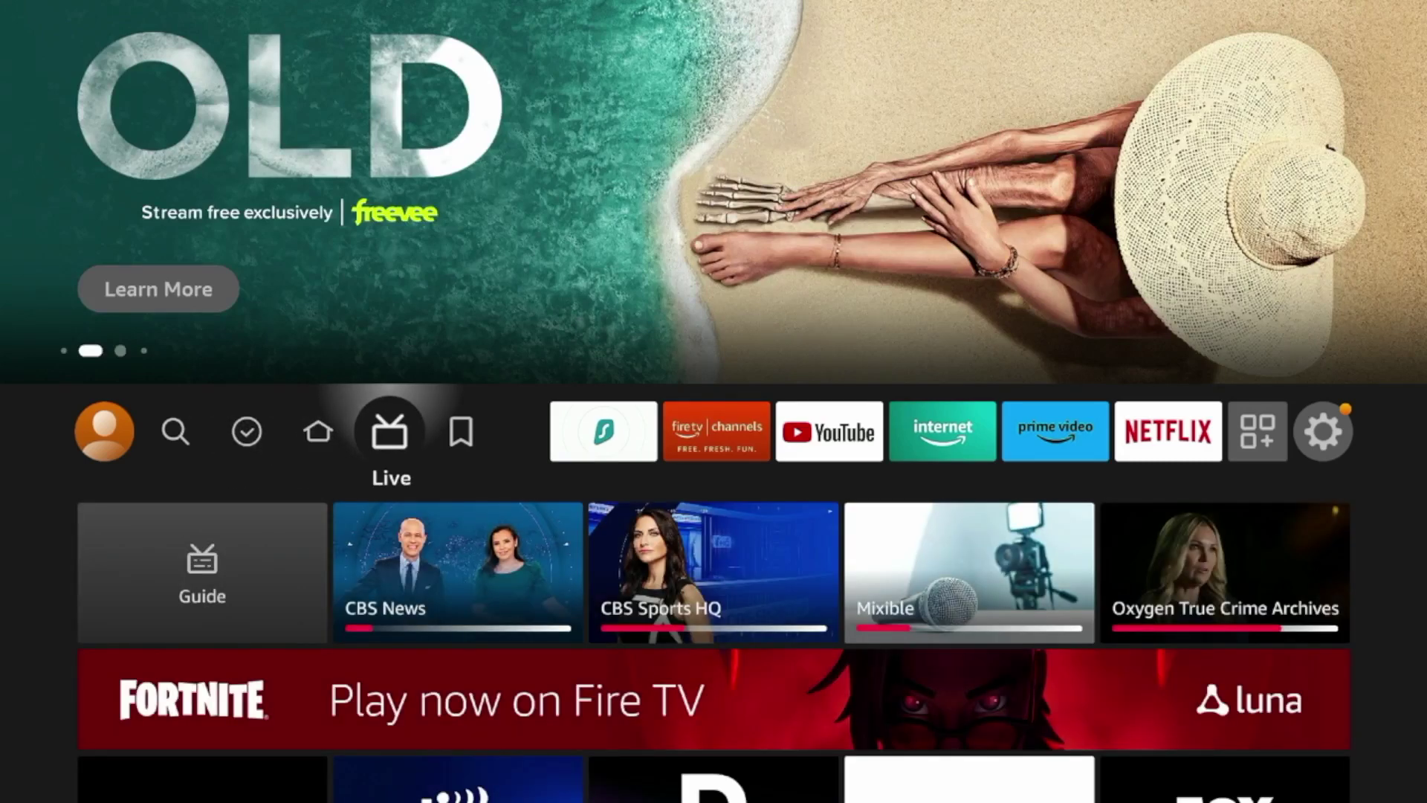
{"action": "key", "text": "Down"}
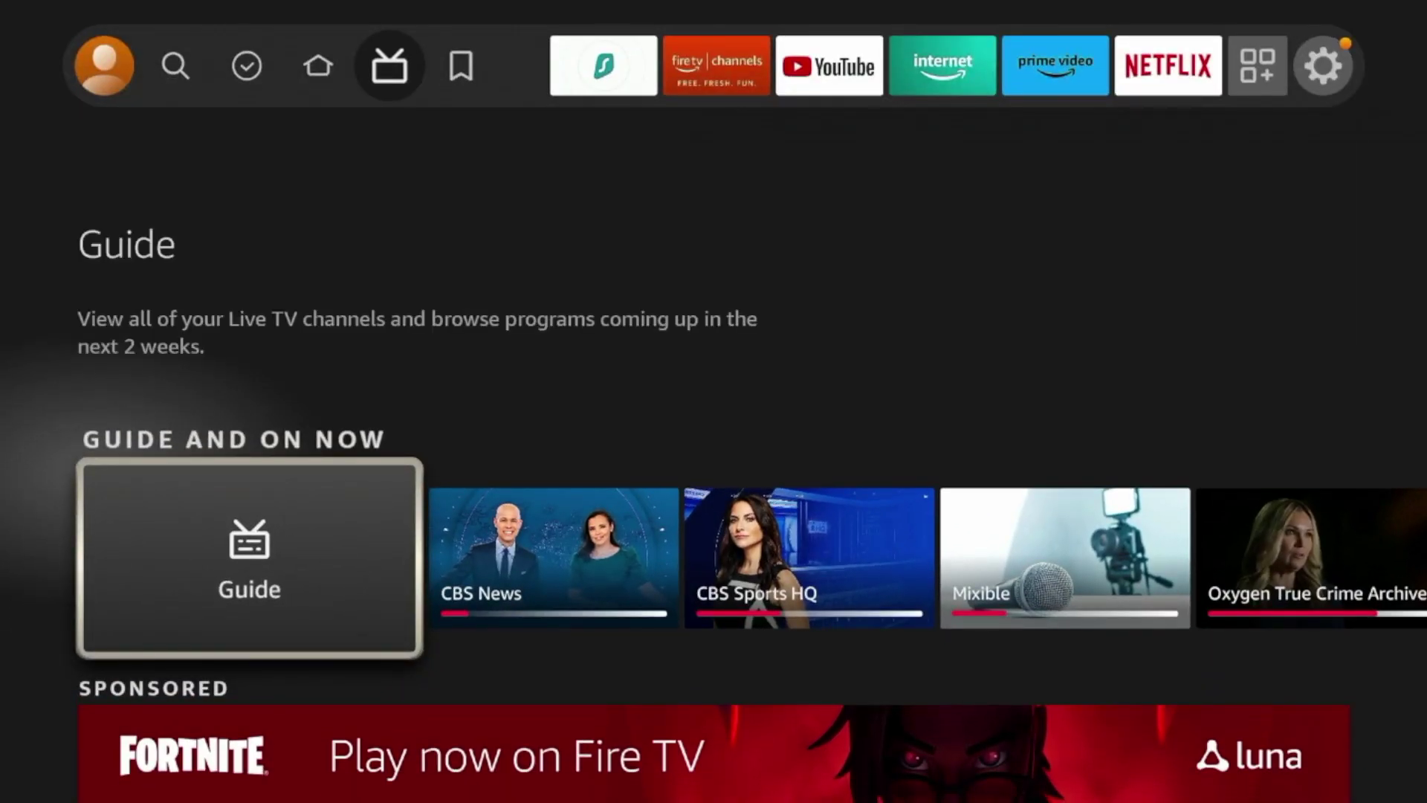
{"action": "key", "text": "Return"}
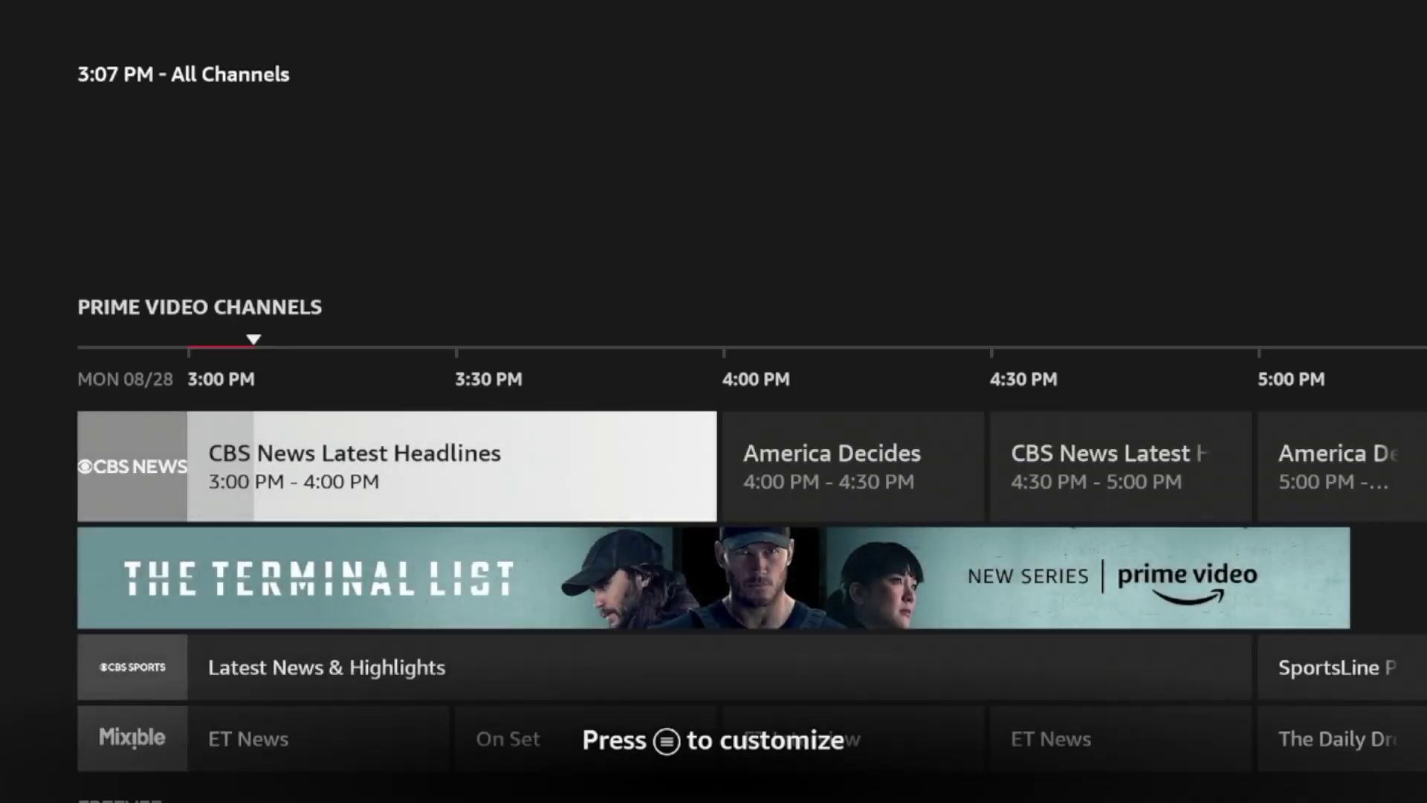
Step: Browse the Prime Video Channels, Freevee and News by Fire TV listings in the live guide, then close it
{"action": "key", "text": "Down"}
{"action": "key", "text": "Down"}
{"action": "key", "text": "Down"}
{"action": "key", "text": "Down"}
{"action": "key", "text": "Down"}
{"action": "key", "text": "Down"}
{"action": "key", "text": "Down"}
{"action": "key", "text": "Down"}
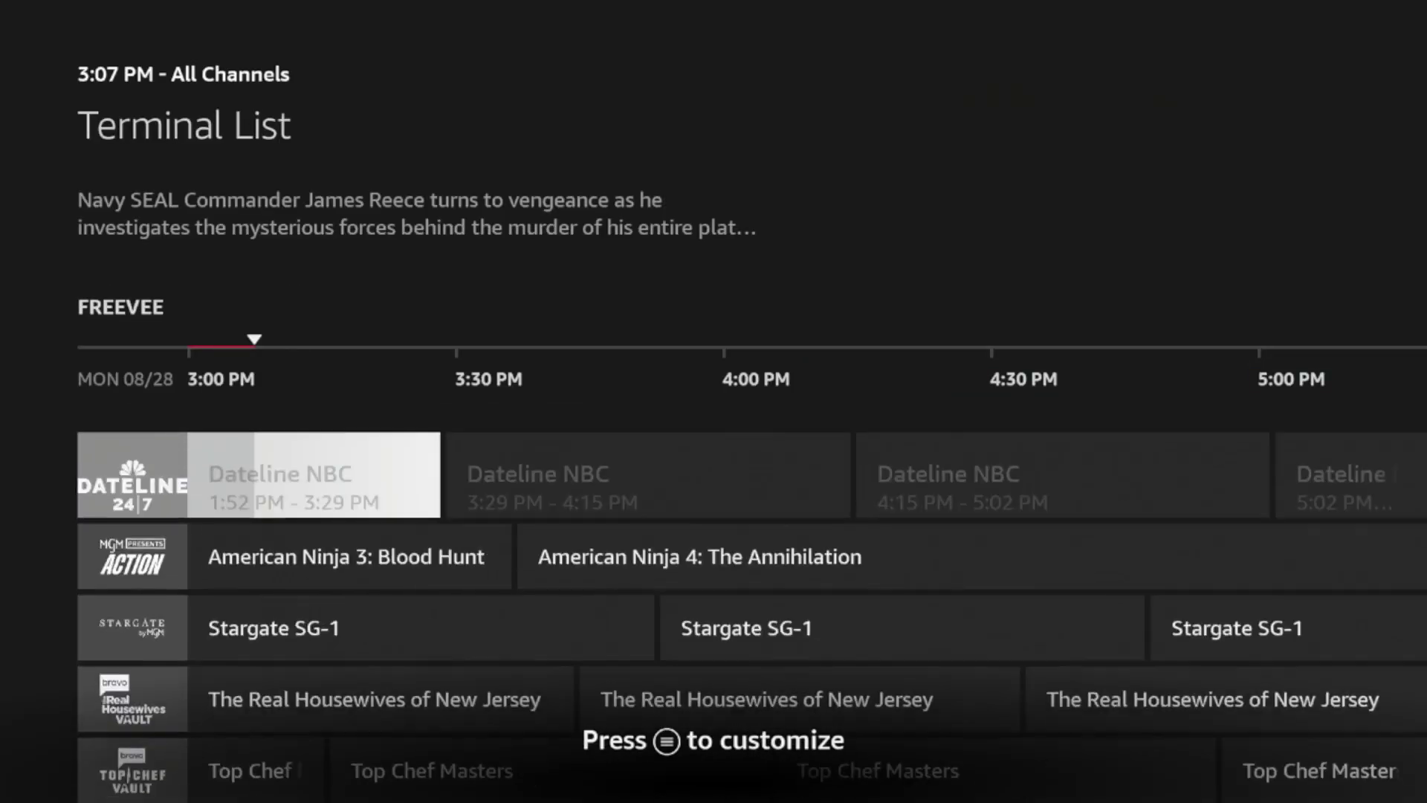
{"action": "key", "text": "Down"}
{"action": "key", "text": "Down"}
{"action": "key", "text": "Down"}
{"action": "key", "text": "Down"}
{"action": "key", "text": "Down"}
{"action": "key", "text": "Down"}
{"action": "key", "text": "Down"}
{"action": "key", "text": "Down"}
{"action": "key", "text": "Down"}
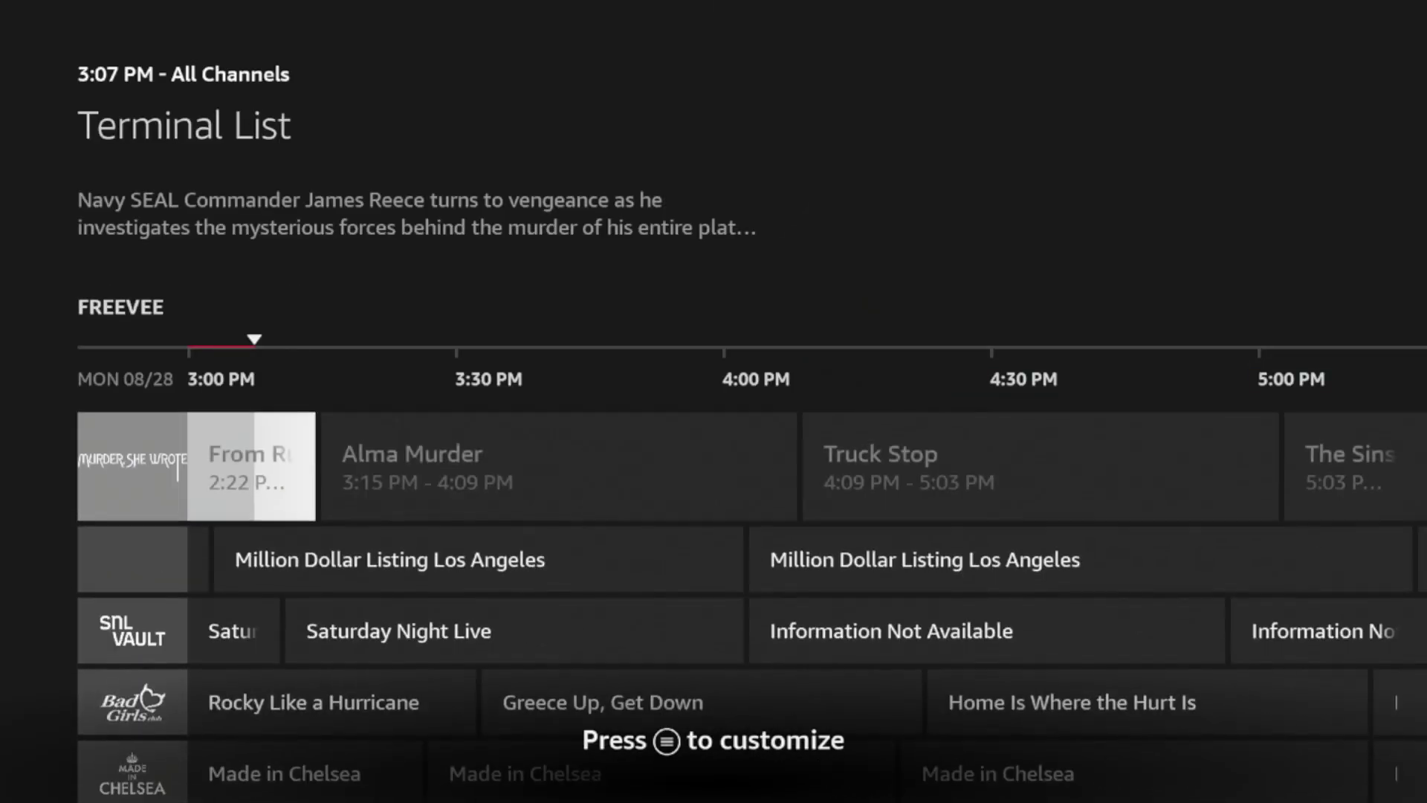
{"action": "key", "text": "Up"}
{"action": "key", "text": "Up"}
{"action": "key", "text": "Up"}
{"action": "key", "text": "Up"}
{"action": "key", "text": "Up"}
{"action": "key", "text": "Up"}
{"action": "key", "text": "Up"}
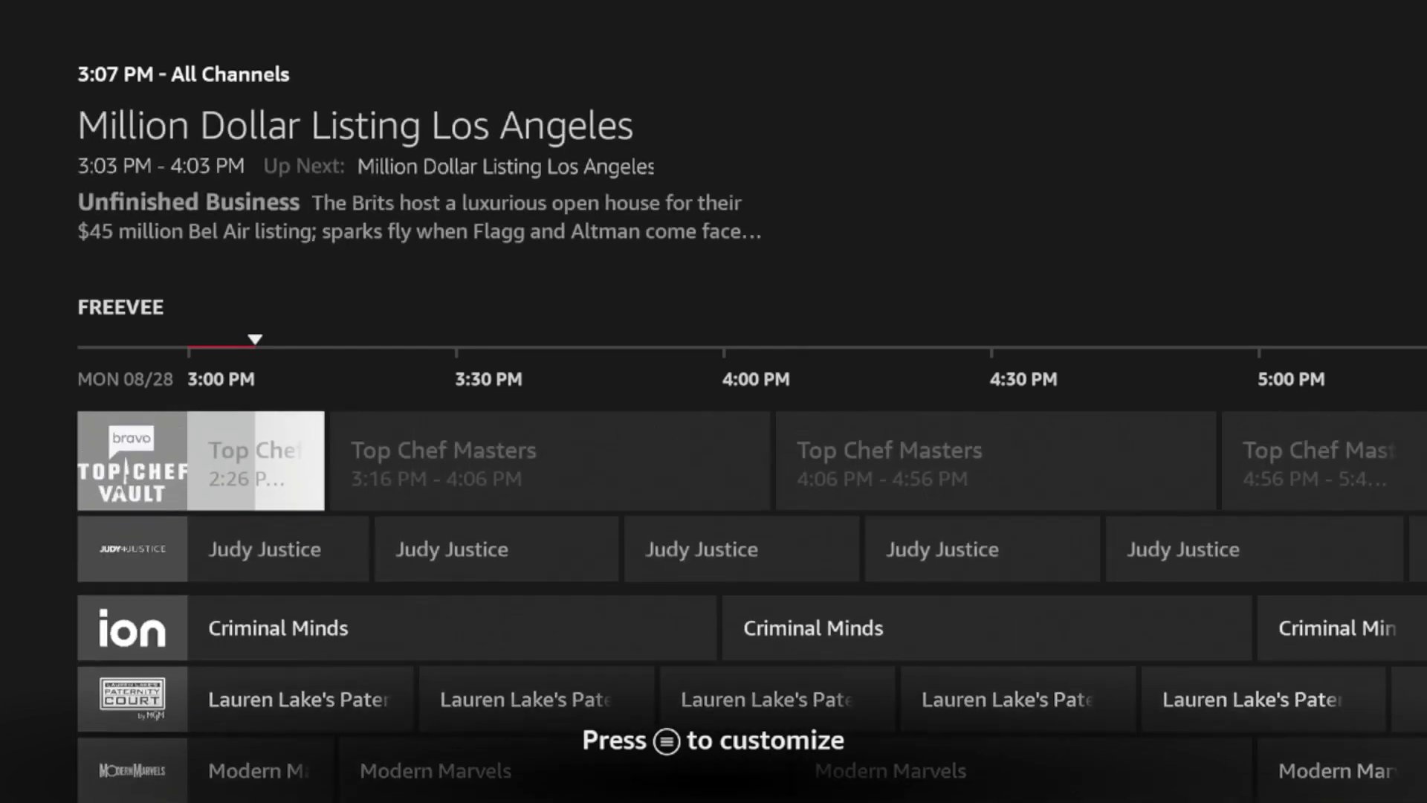
{"action": "key", "text": "Down"}
{"action": "key", "text": "Down"}
{"action": "key", "text": "Down"}
{"action": "key", "text": "Down"}
{"action": "key", "text": "Down"}
{"action": "key", "text": "Down"}
{"action": "key", "text": "Down"}
{"action": "key", "text": "Down"}
{"action": "key", "text": "Down"}
{"action": "key", "text": "Down"}
{"action": "key", "text": "Down"}
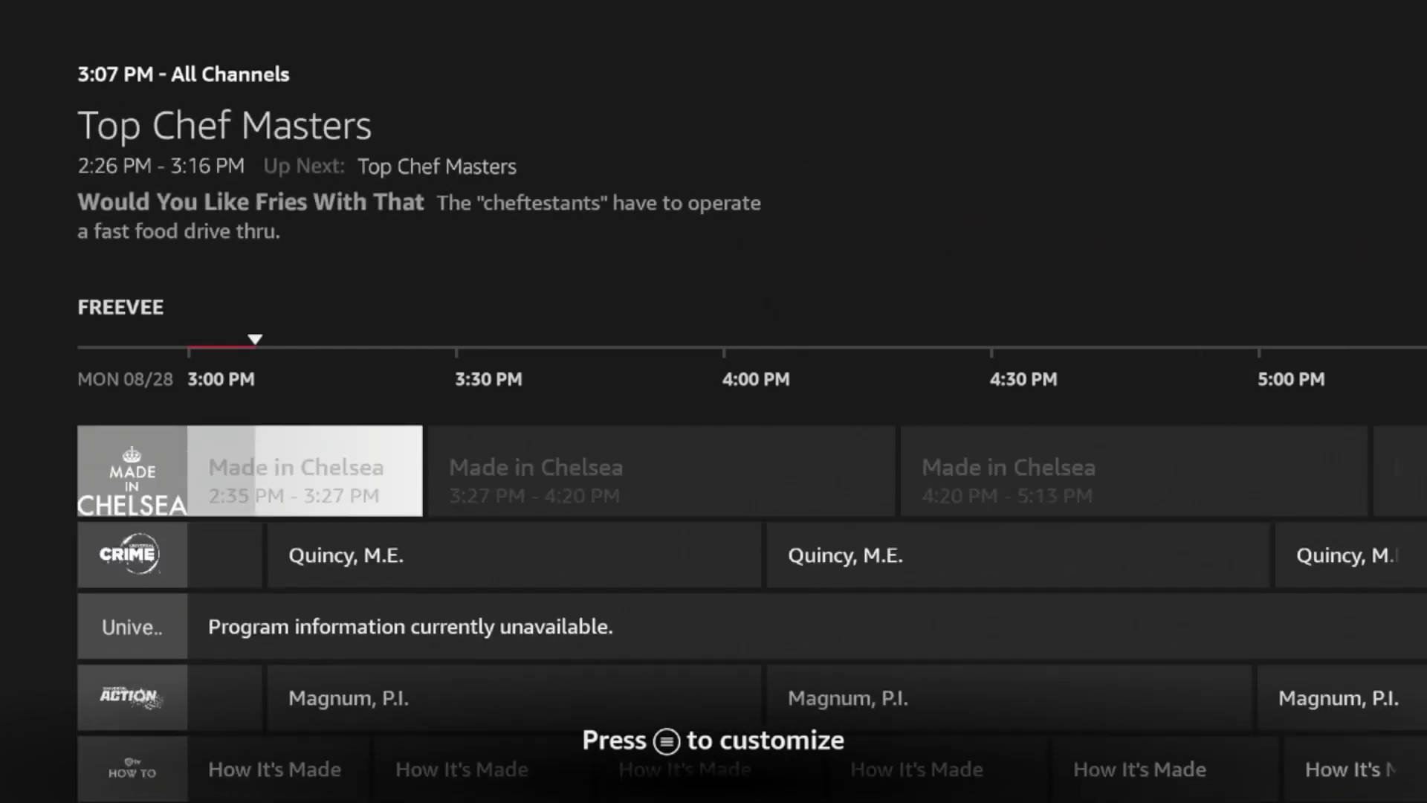
{"action": "key", "text": "Down"}
{"action": "key", "text": "Down"}
{"action": "key", "text": "Down"}
{"action": "key", "text": "Down"}
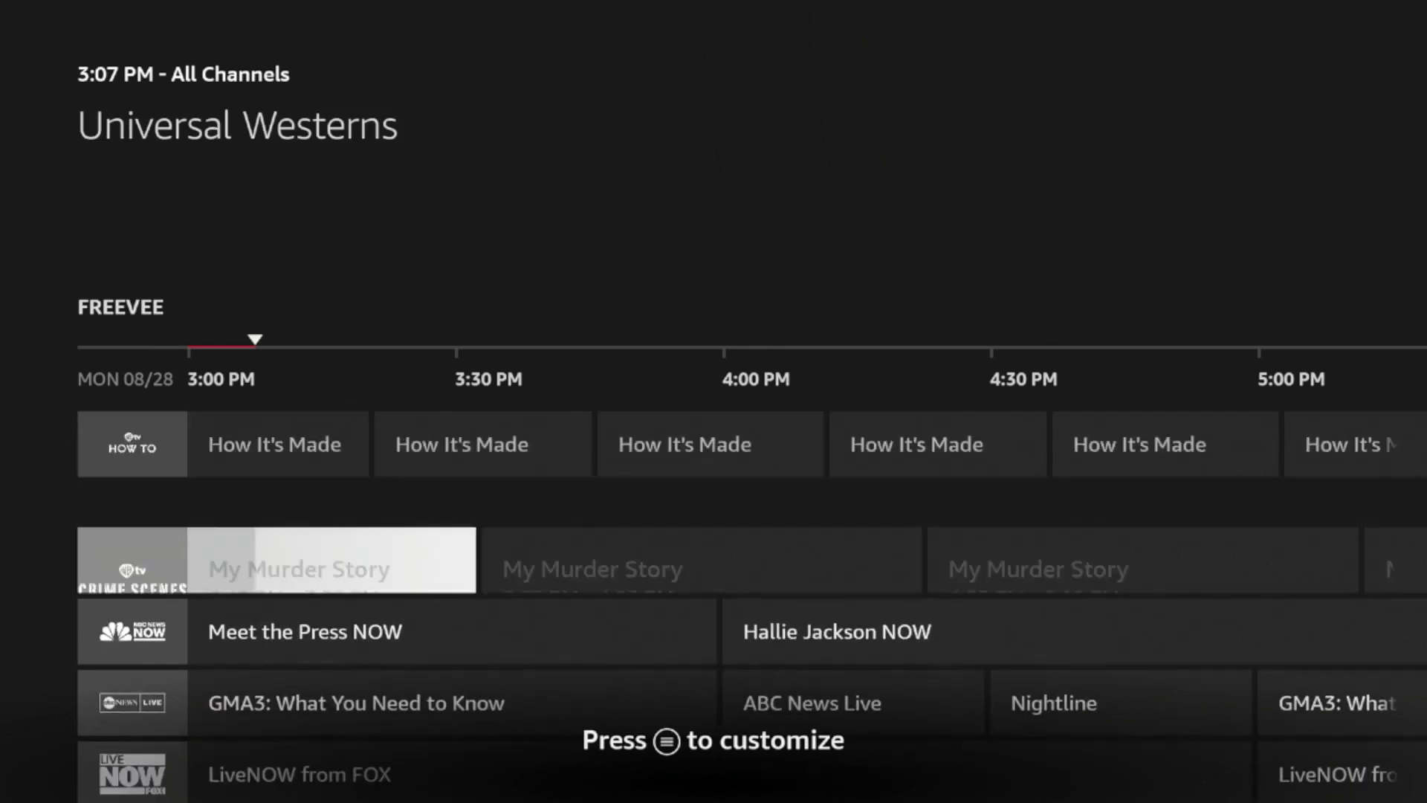
{"action": "key", "text": "Up"}
{"action": "key", "text": "Up"}
{"action": "key", "text": "Up"}
{"action": "key", "text": "Up"}
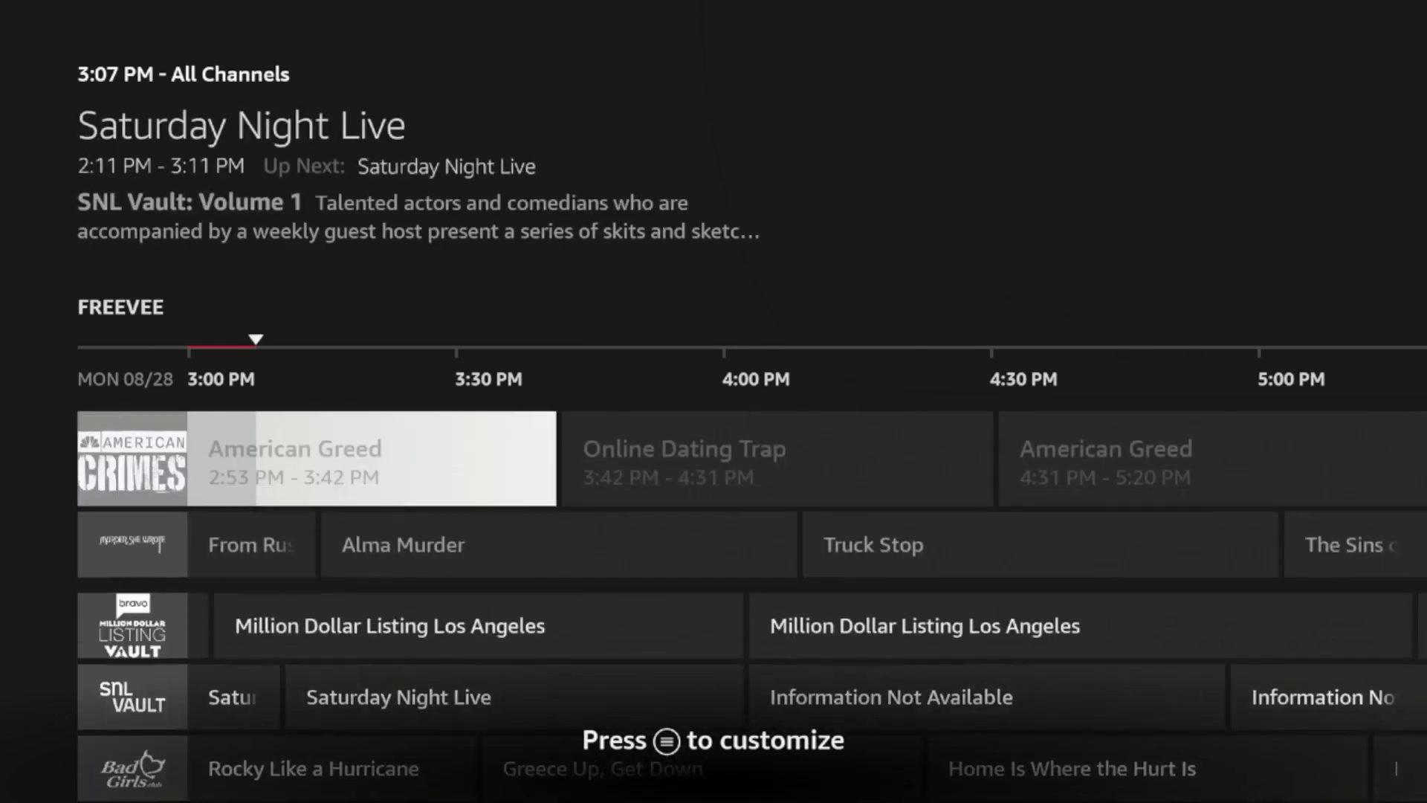
{"action": "key", "text": "Up"}
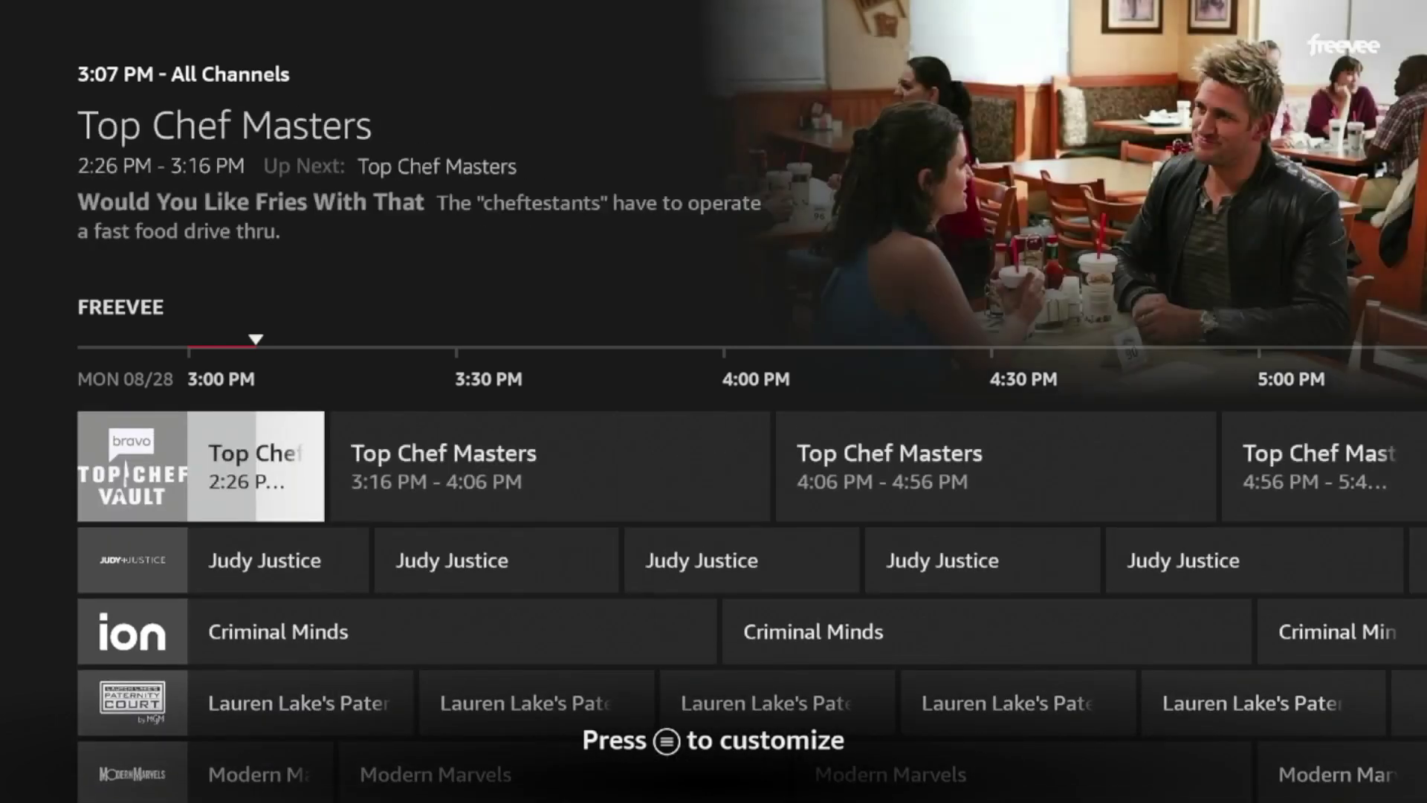
{"action": "key", "text": "Up"}
{"action": "key", "text": "Up"}
{"action": "key", "text": "Up"}
{"action": "key", "text": "Up"}
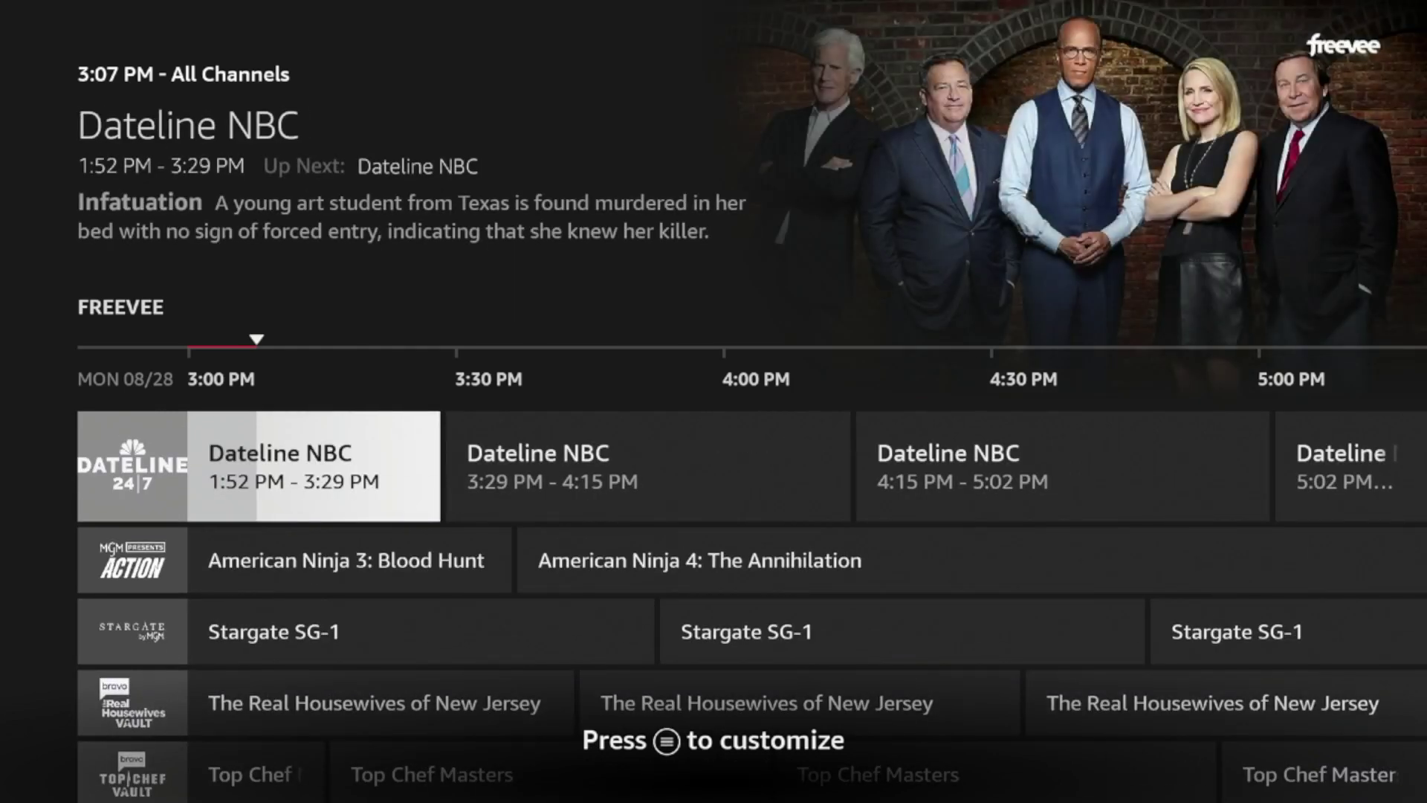
{"action": "key", "text": "Up"}
{"action": "key", "text": "Up"}
{"action": "key", "text": "Up"}
{"action": "key", "text": "Up"}
{"action": "key", "text": "Up"}
{"action": "key", "text": "Up"}
{"action": "key", "text": "Up"}
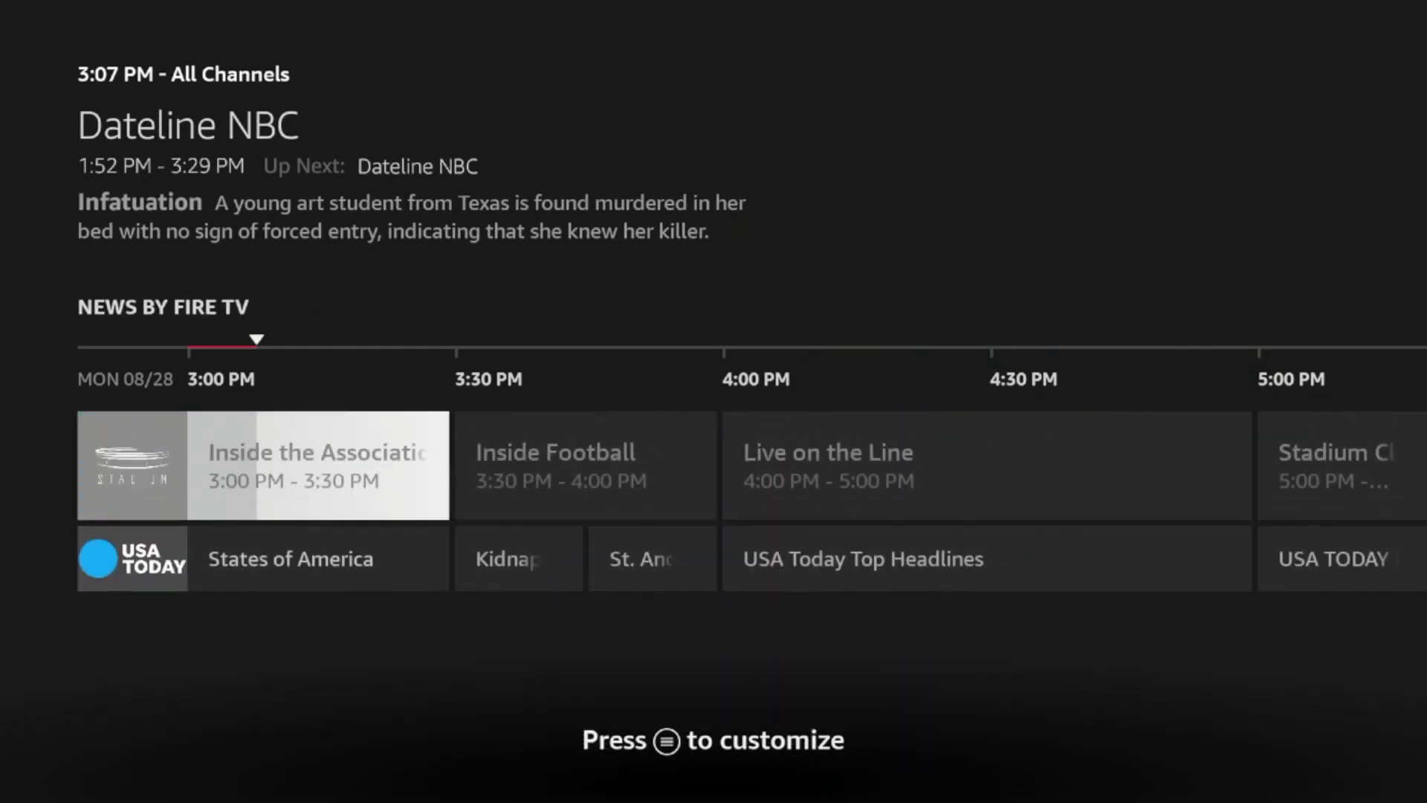
{"action": "key", "text": "Down"}
{"action": "key", "text": "Down"}
{"action": "key", "text": "Down"}
{"action": "key", "text": "Down"}
{"action": "key", "text": "Down"}
{"action": "key", "text": "Down"}
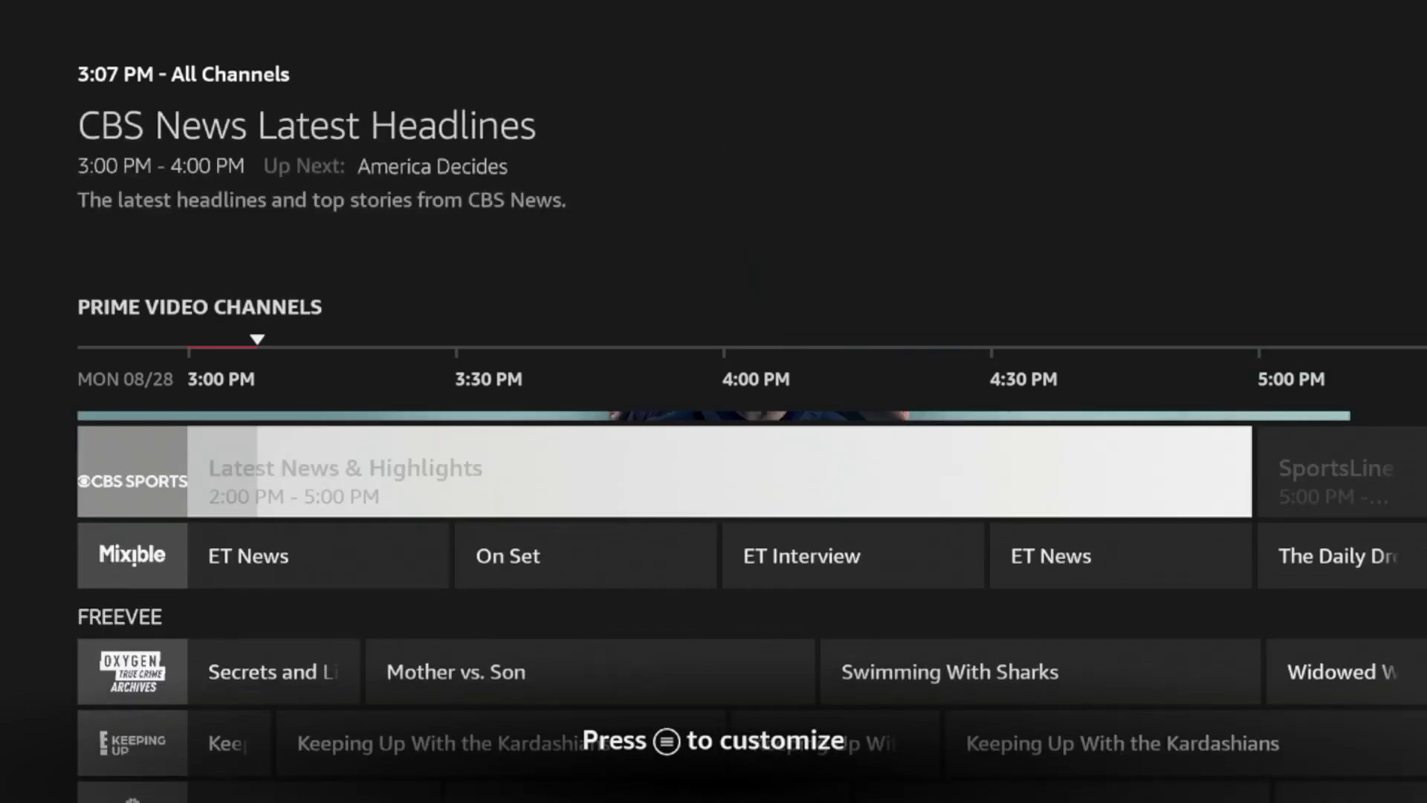
{"action": "key", "text": "Down"}
{"action": "key", "text": "Down"}
{"action": "key", "text": "Down"}
{"action": "key", "text": "Down"}
{"action": "key", "text": "Down"}
{"action": "key", "text": "Down"}
{"action": "key", "text": "Down"}
{"action": "key", "text": "Down"}
{"action": "key", "text": "Down"}
{"action": "key", "text": "Down"}
{"action": "key", "text": "Down"}
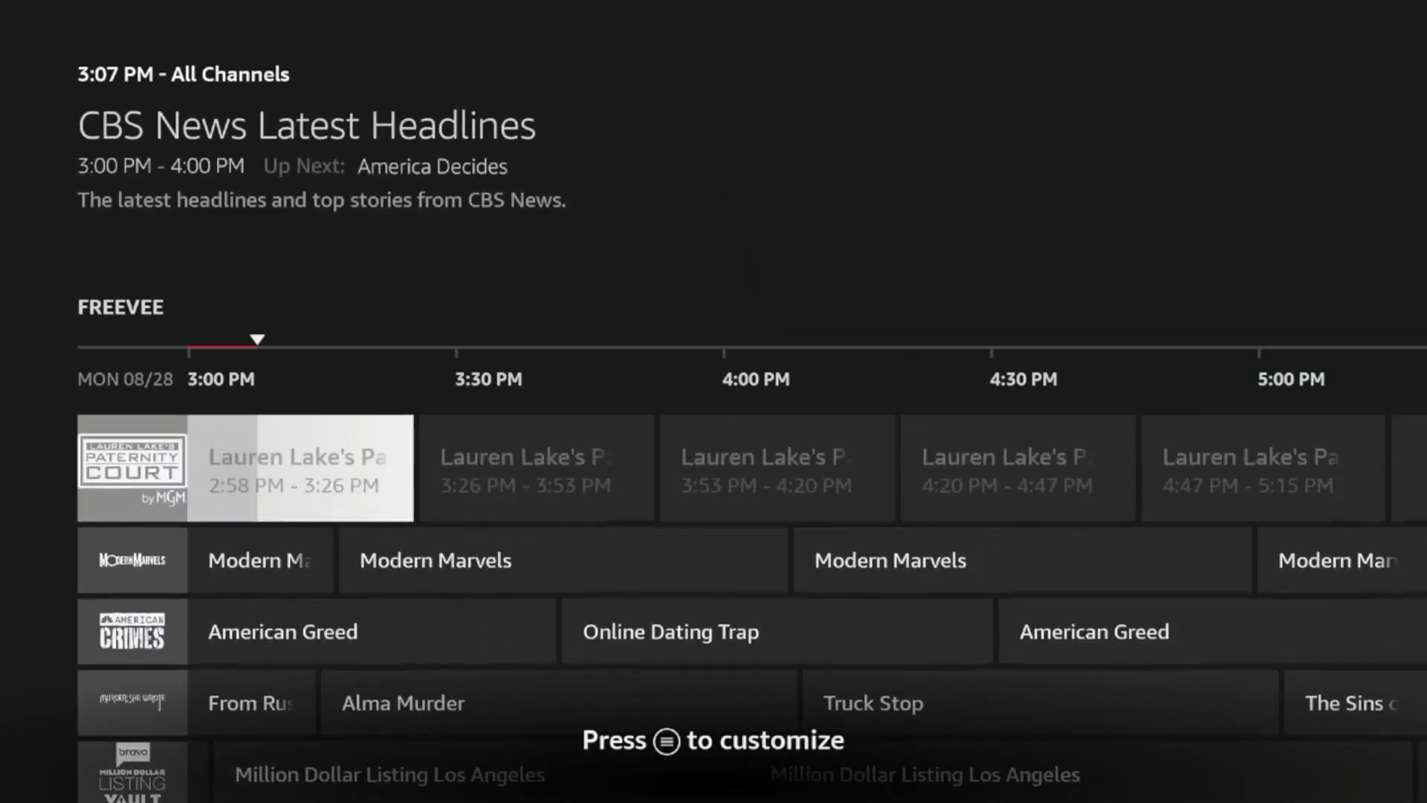
{"action": "key", "text": "Down"}
{"action": "key", "text": "Down"}
{"action": "key", "text": "Down"}
{"action": "key", "text": "Down"}
{"action": "key", "text": "Down"}
{"action": "key", "text": "Down"}
{"action": "key", "text": "Down"}
{"action": "key", "text": "Down"}
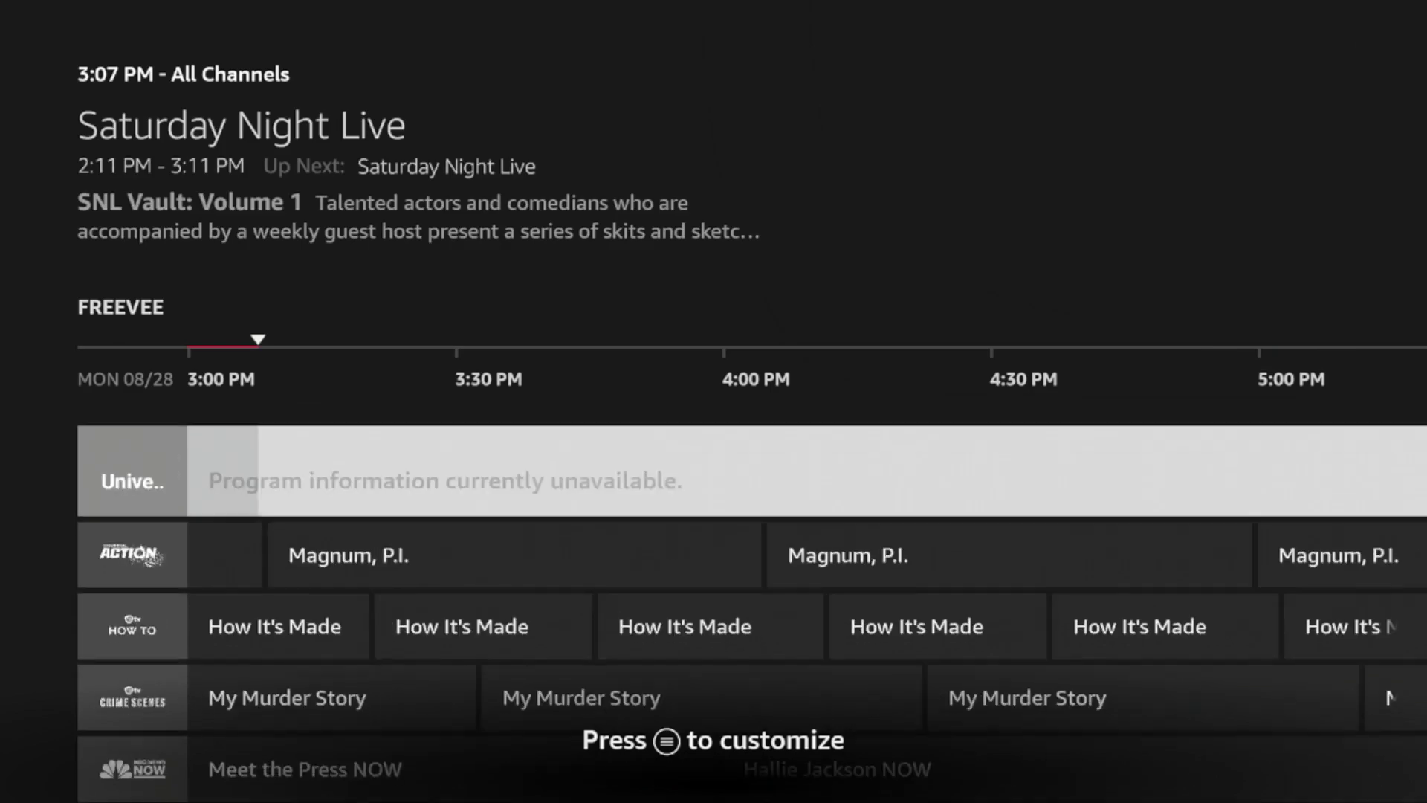
{"action": "key", "text": "Escape"}
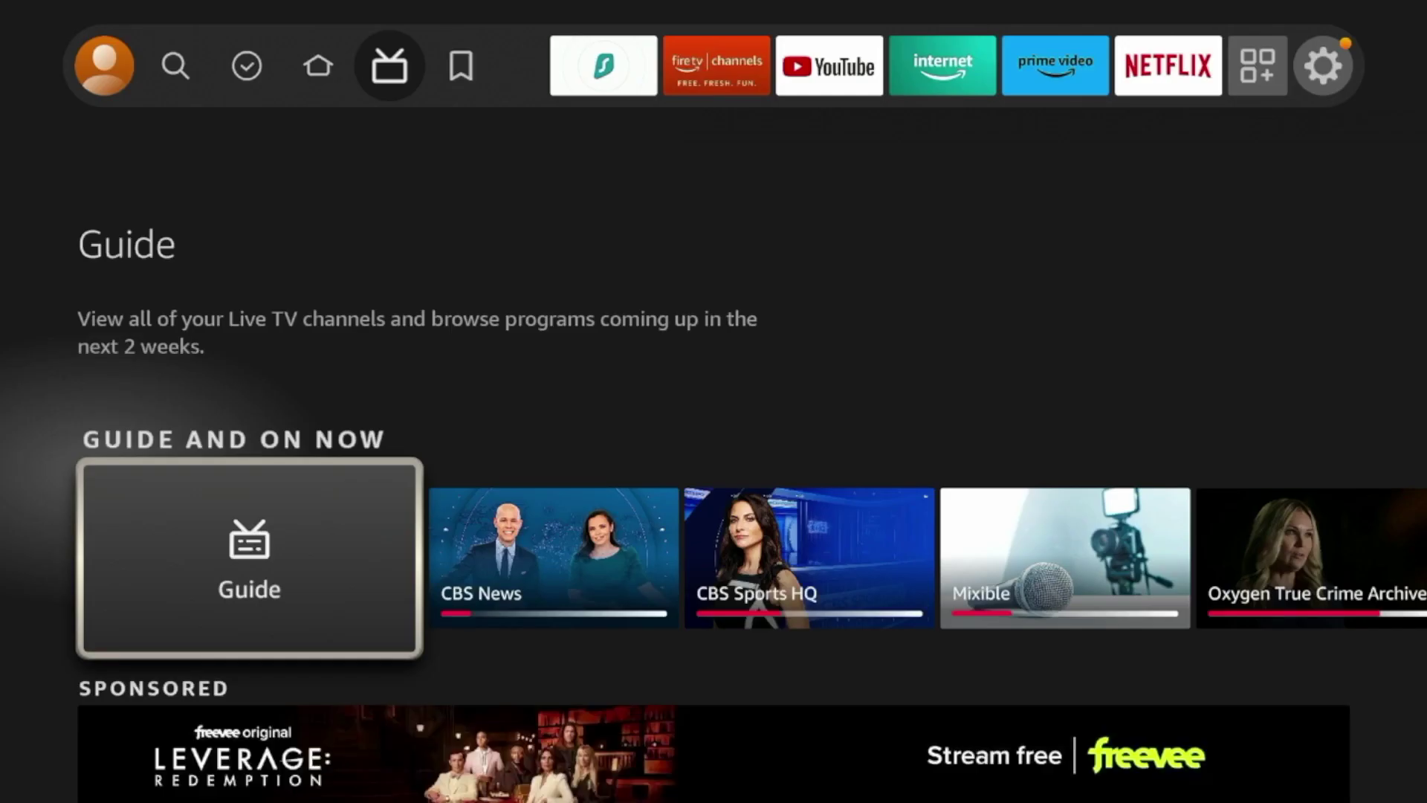
Step: Go from the Live section to the device settings and open the Live TV settings
{"action": "key", "text": "Down"}
{"action": "key", "text": "Up"}
{"action": "key", "text": "Up"}
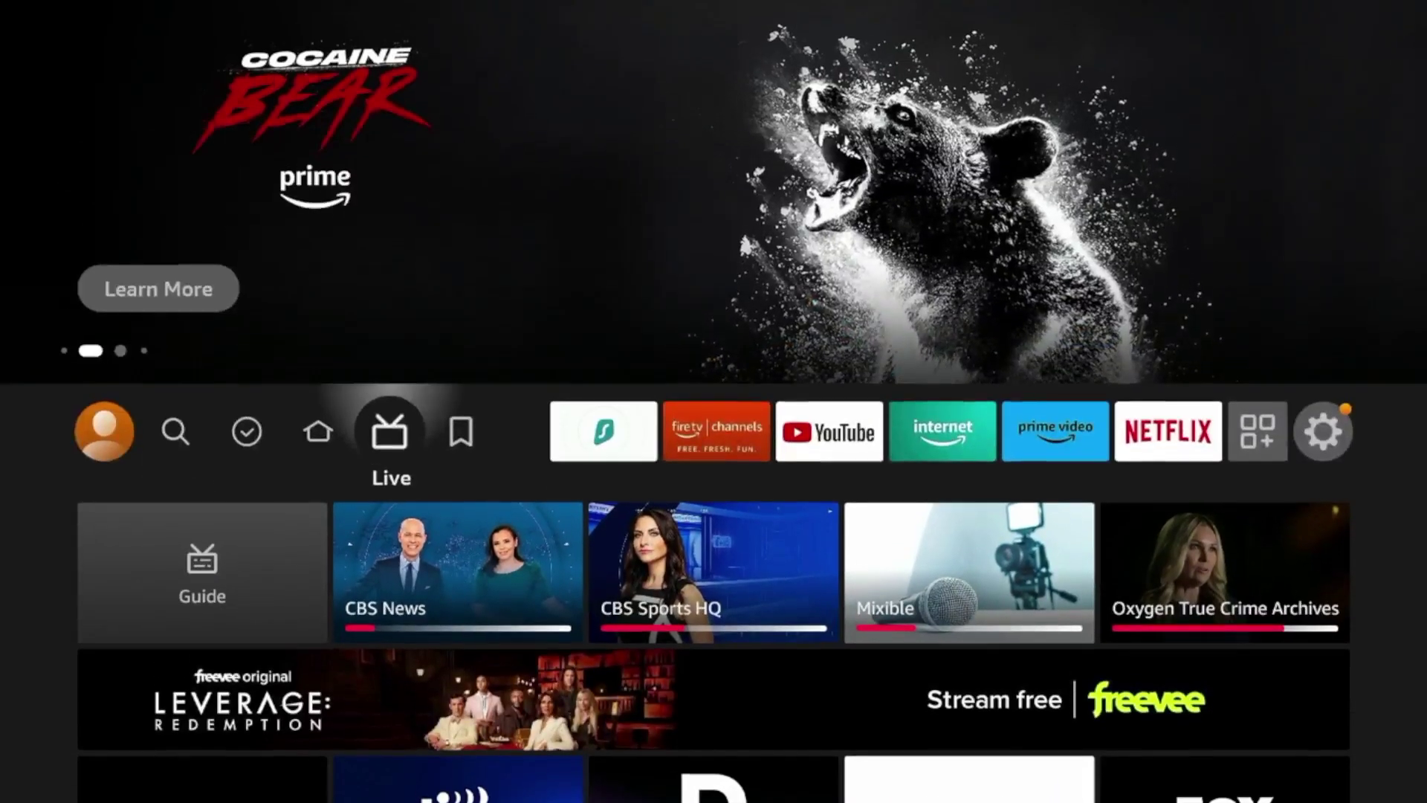
{"action": "key", "text": "Right"}
{"action": "key", "text": "Right"}
{"action": "key", "text": "Right"}
{"action": "key", "text": "Right"}
{"action": "key", "text": "Right"}
{"action": "key", "text": "Right"}
{"action": "key", "text": "Right"}
{"action": "key", "text": "Right"}
{"action": "key", "text": "Right"}
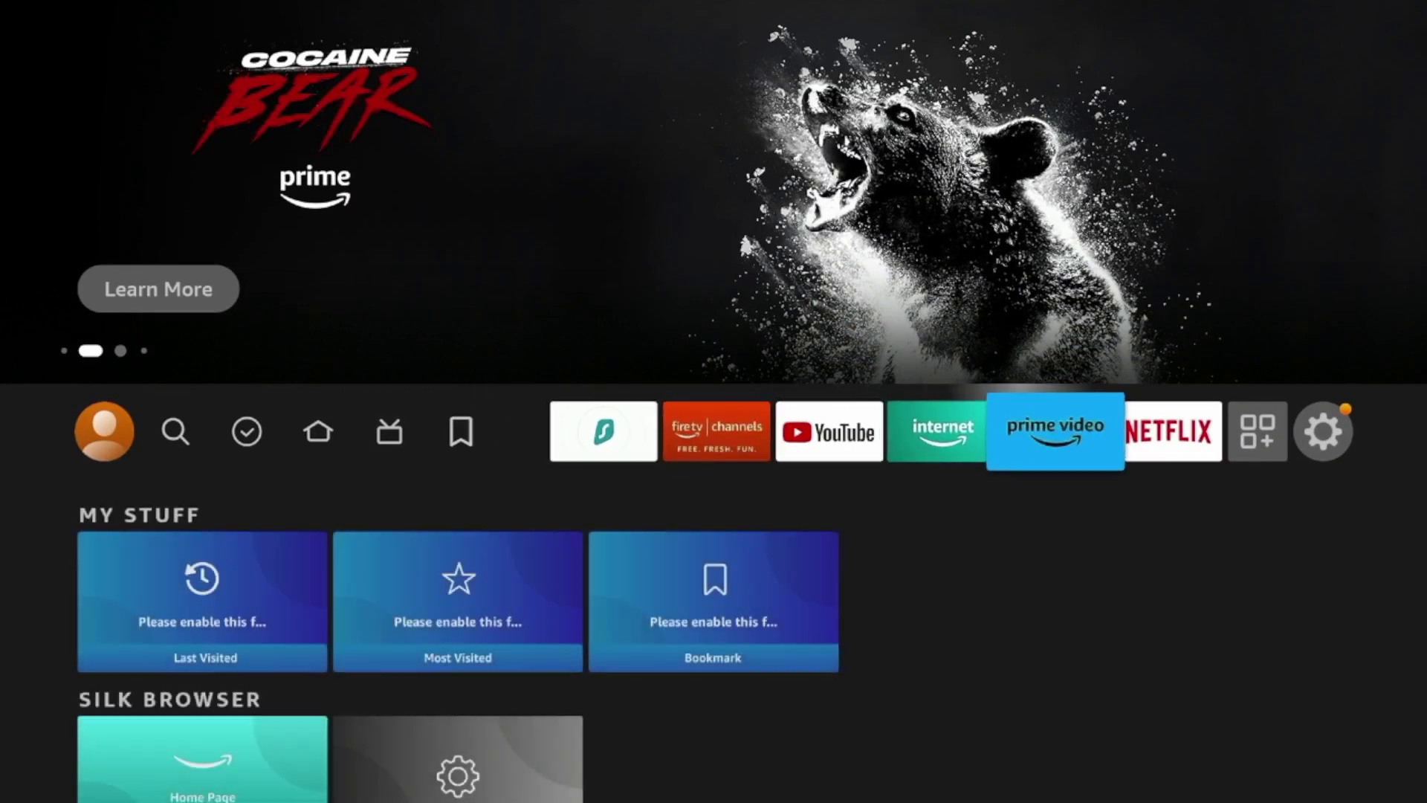
{"action": "key", "text": "Down"}
{"action": "key", "text": "Down"}
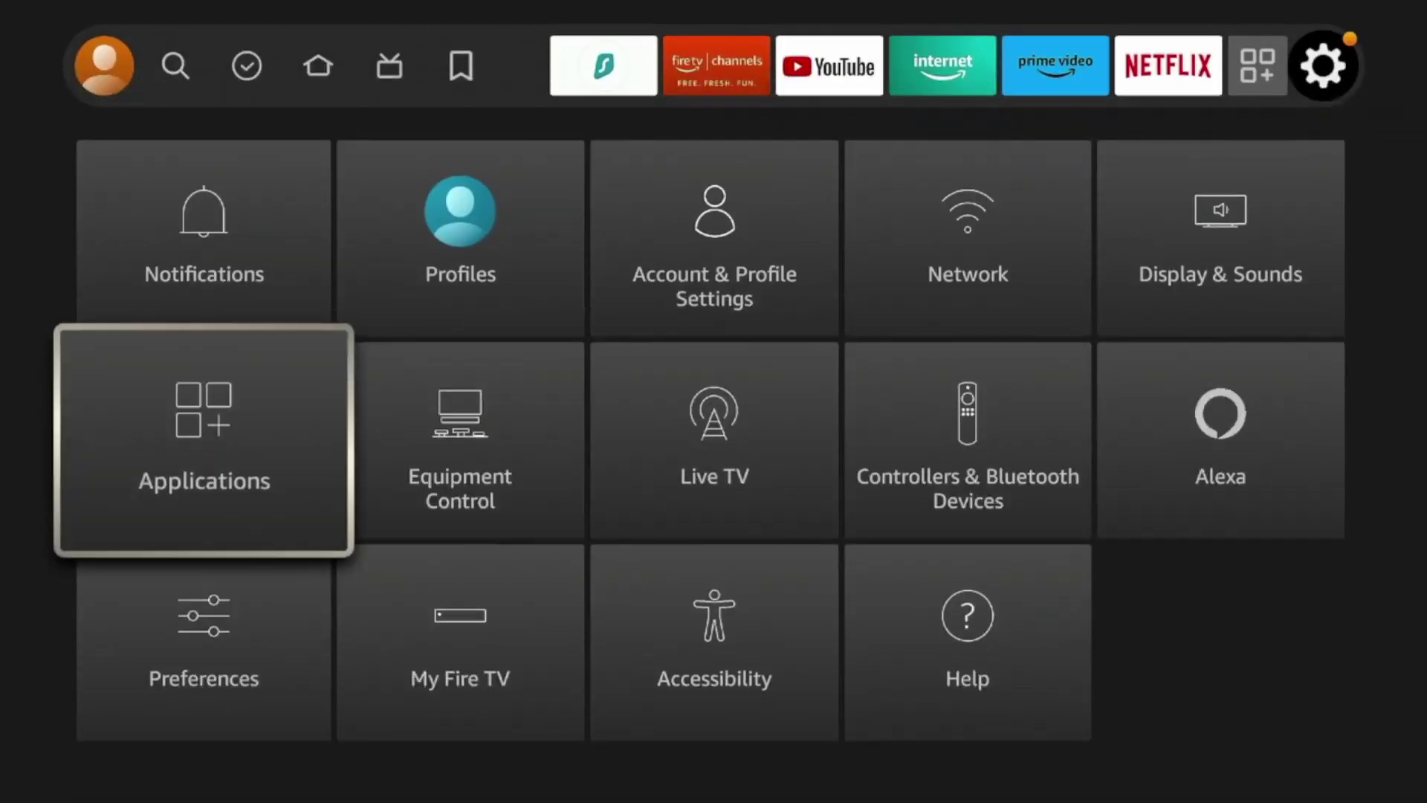
{"action": "key", "text": "Right"}
{"action": "key", "text": "Right"}
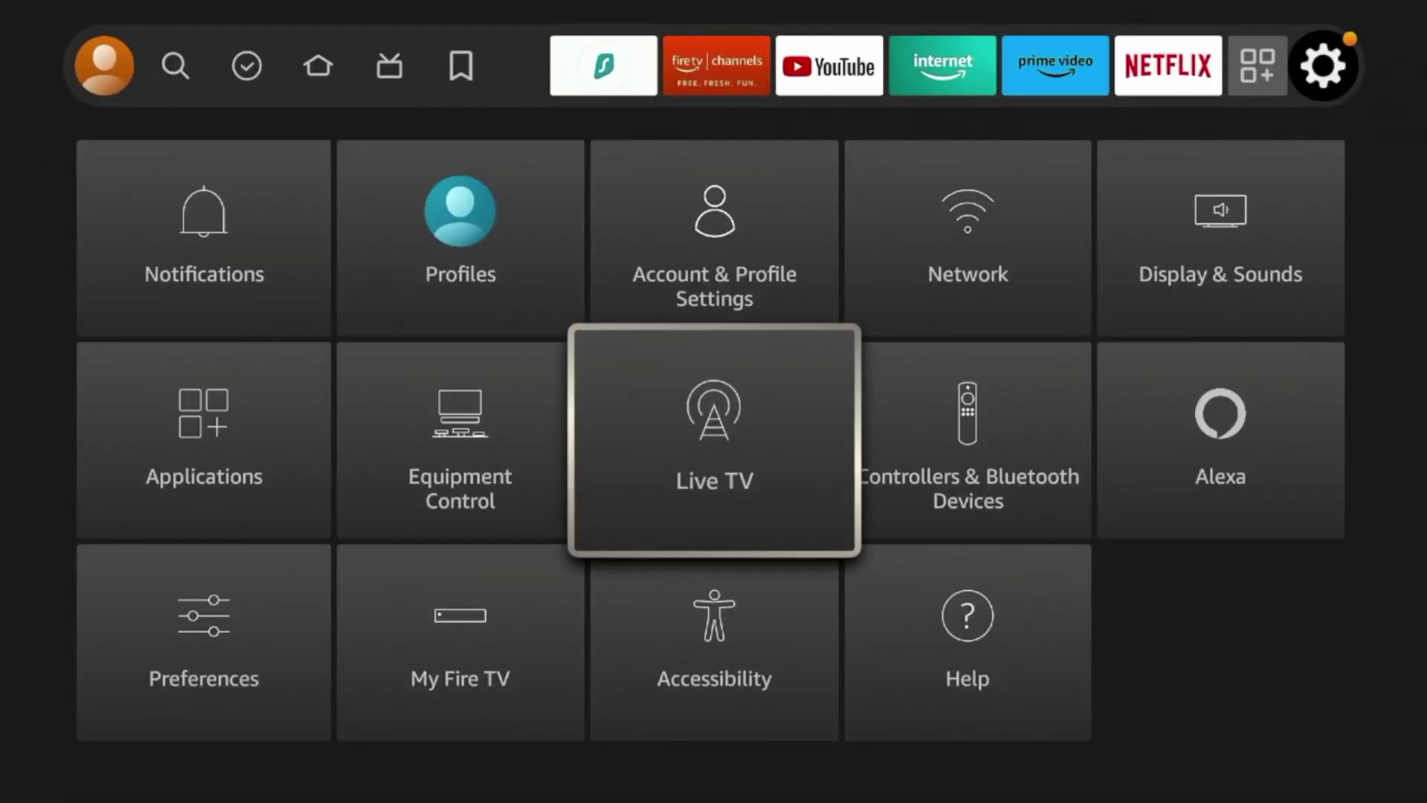
{"action": "key", "text": "Return"}
Step: Open Manage Channels in the Live TV settings to show the Live TV sources
{"action": "key", "text": "Down"}
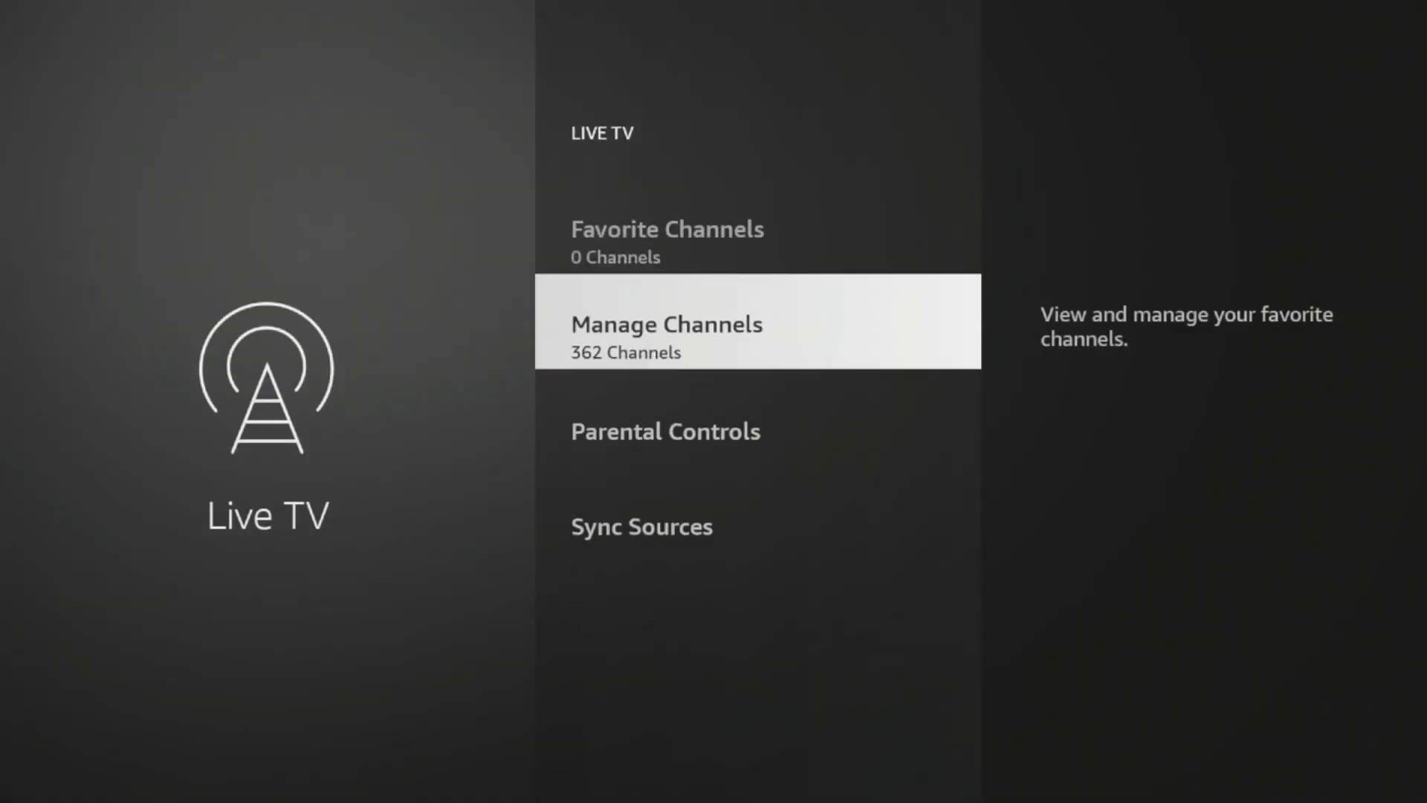
{"action": "key", "text": "Down"}
{"action": "key", "text": "Up"}
{"action": "key", "text": "Up"}
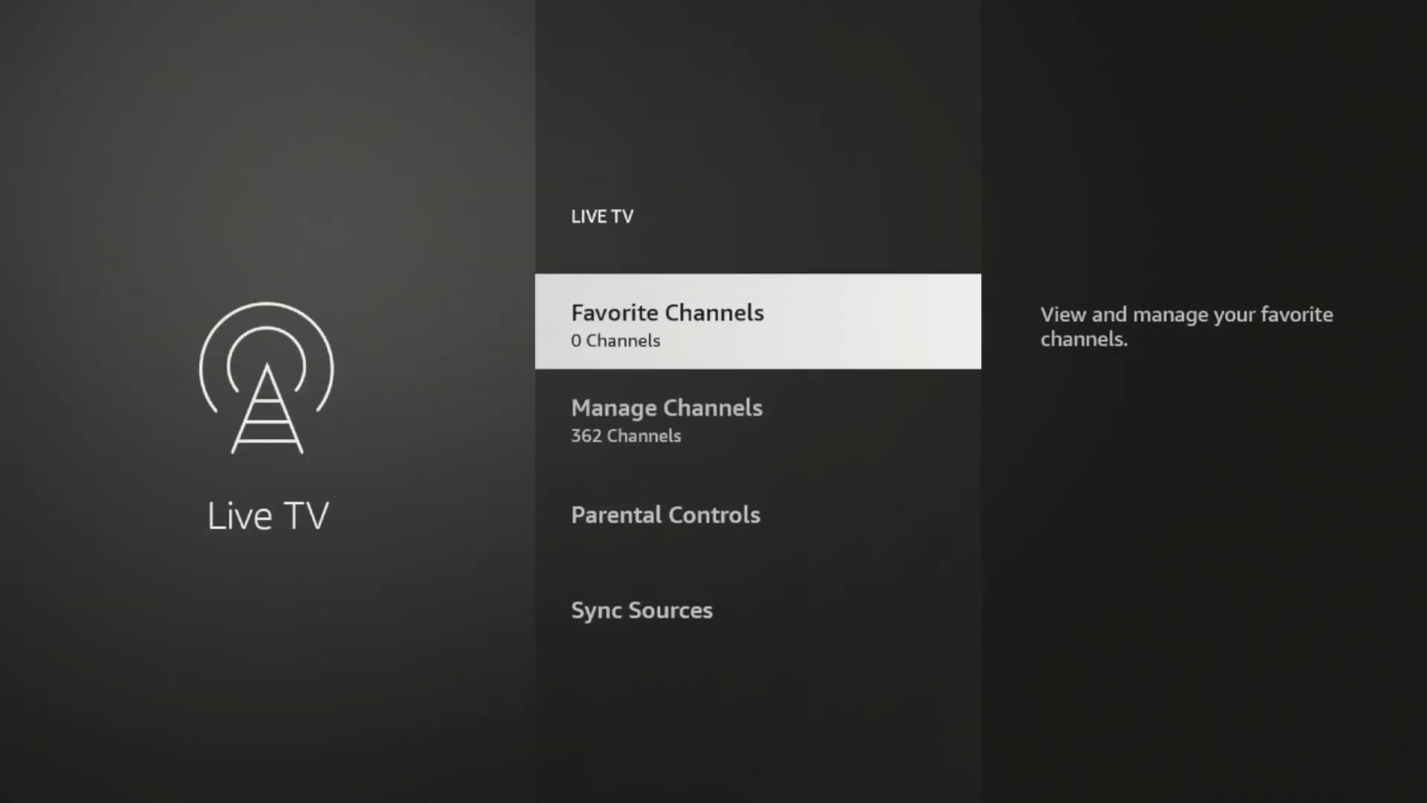
{"action": "key", "text": "Down"}
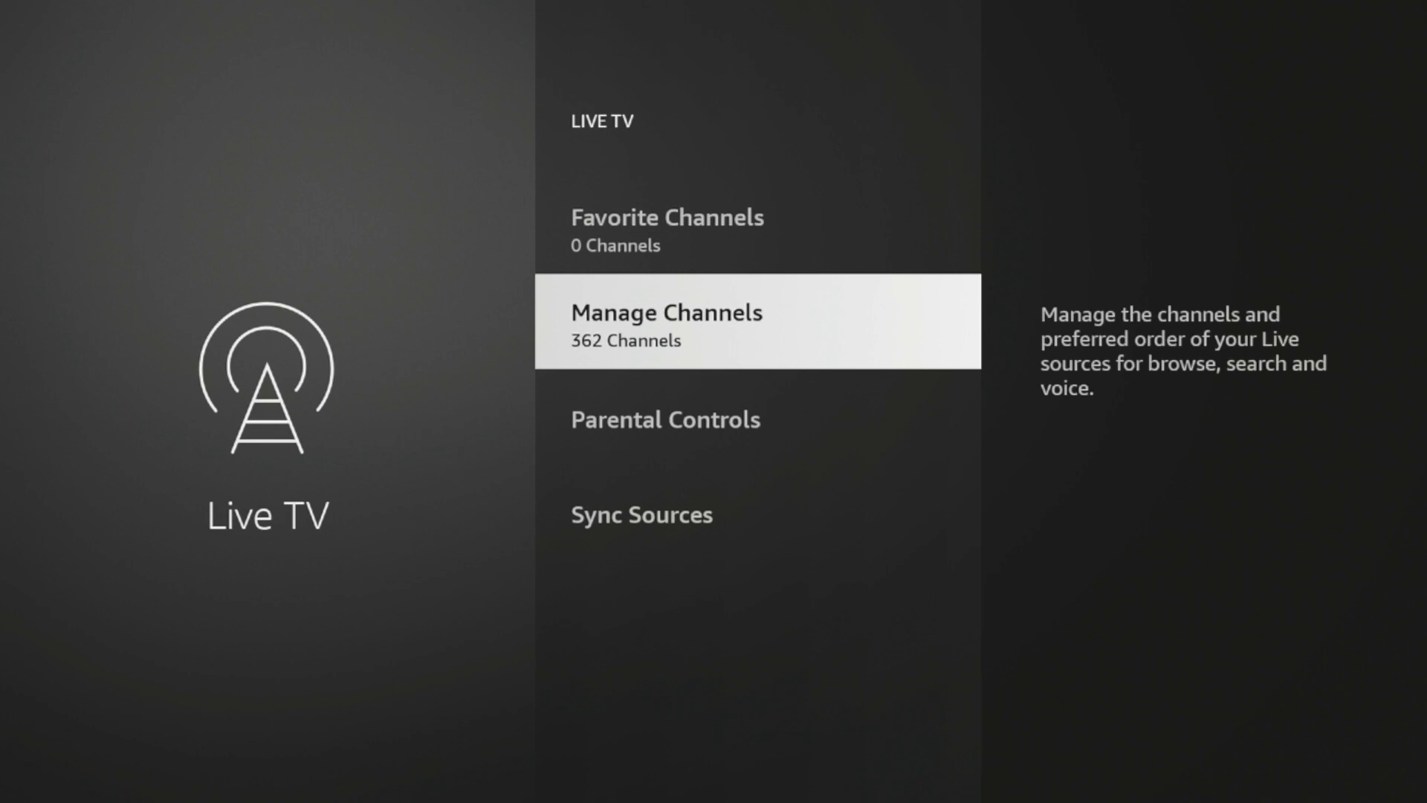
{"action": "key", "text": "Return"}
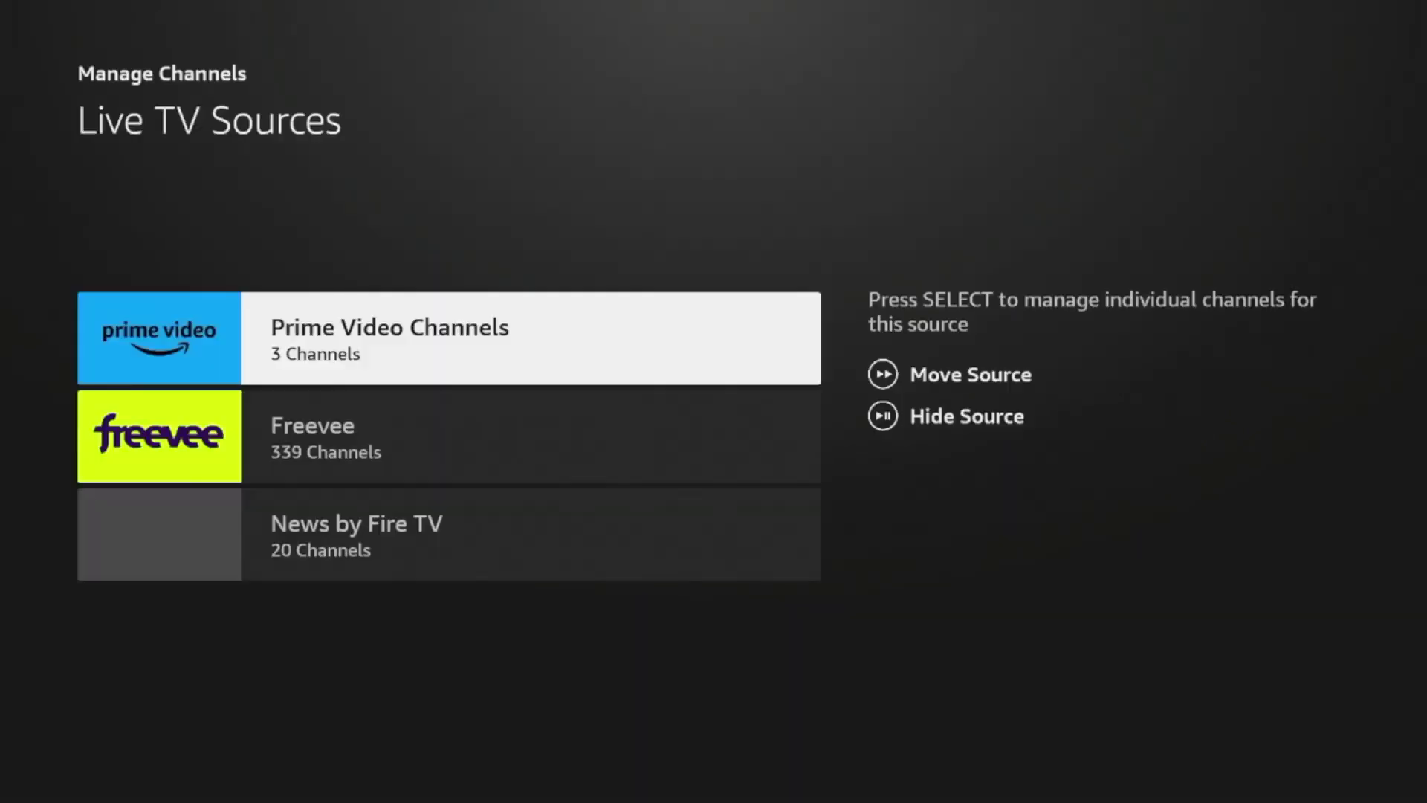
Step: Examine the Prime Video Channels, Freevee and News by Fire TV sources and their move and hide options
{"action": "key", "text": "Down"}
{"action": "key", "text": "Up"}
{"action": "key", "text": "Down"}
{"action": "key", "text": "Down"}
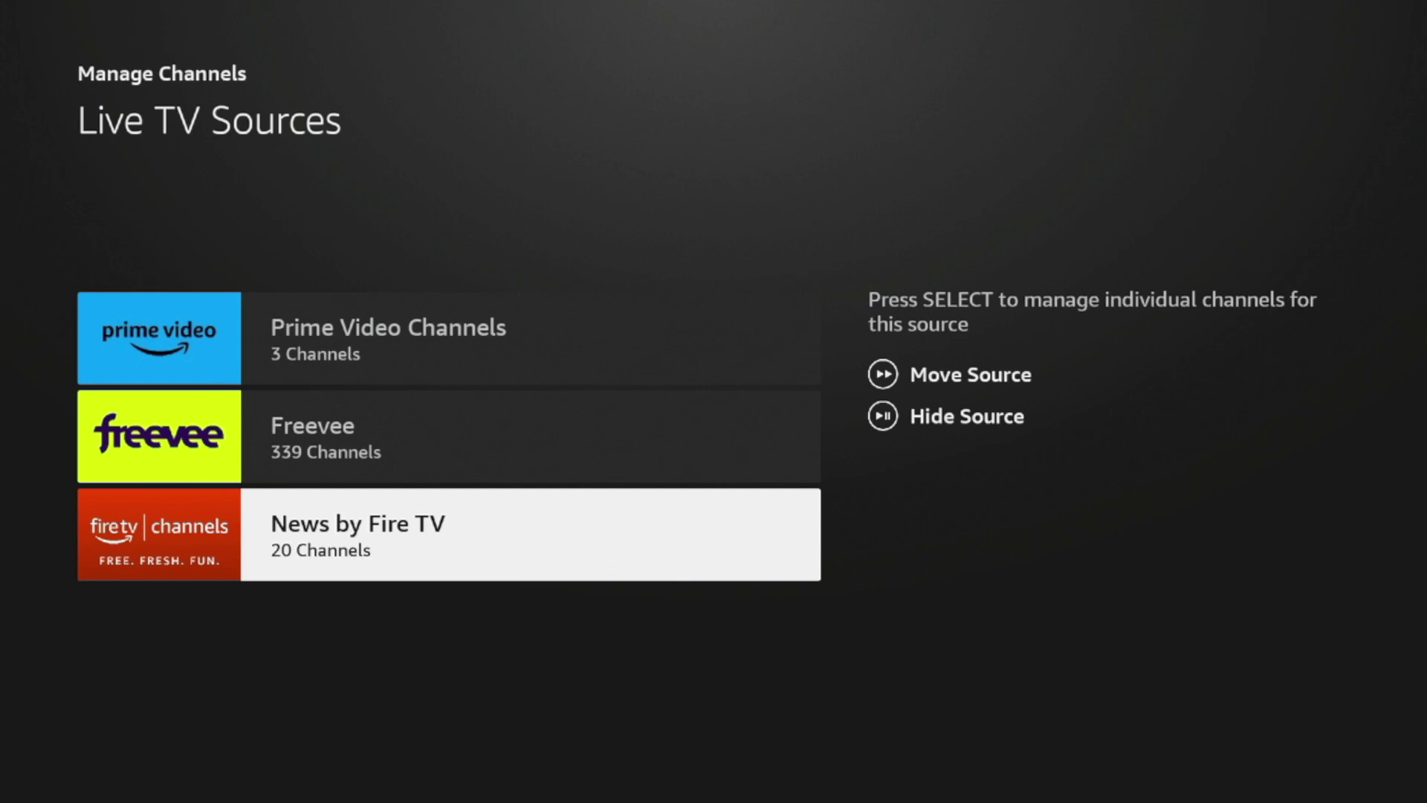
{"action": "key", "text": "Down"}
{"action": "key", "text": "Up"}
{"action": "key", "text": "Up"}
Step: Leave the channel management and Live TV settings and return to the home screen
{"action": "key", "text": "Escape"}
{"action": "key", "text": "Down"}
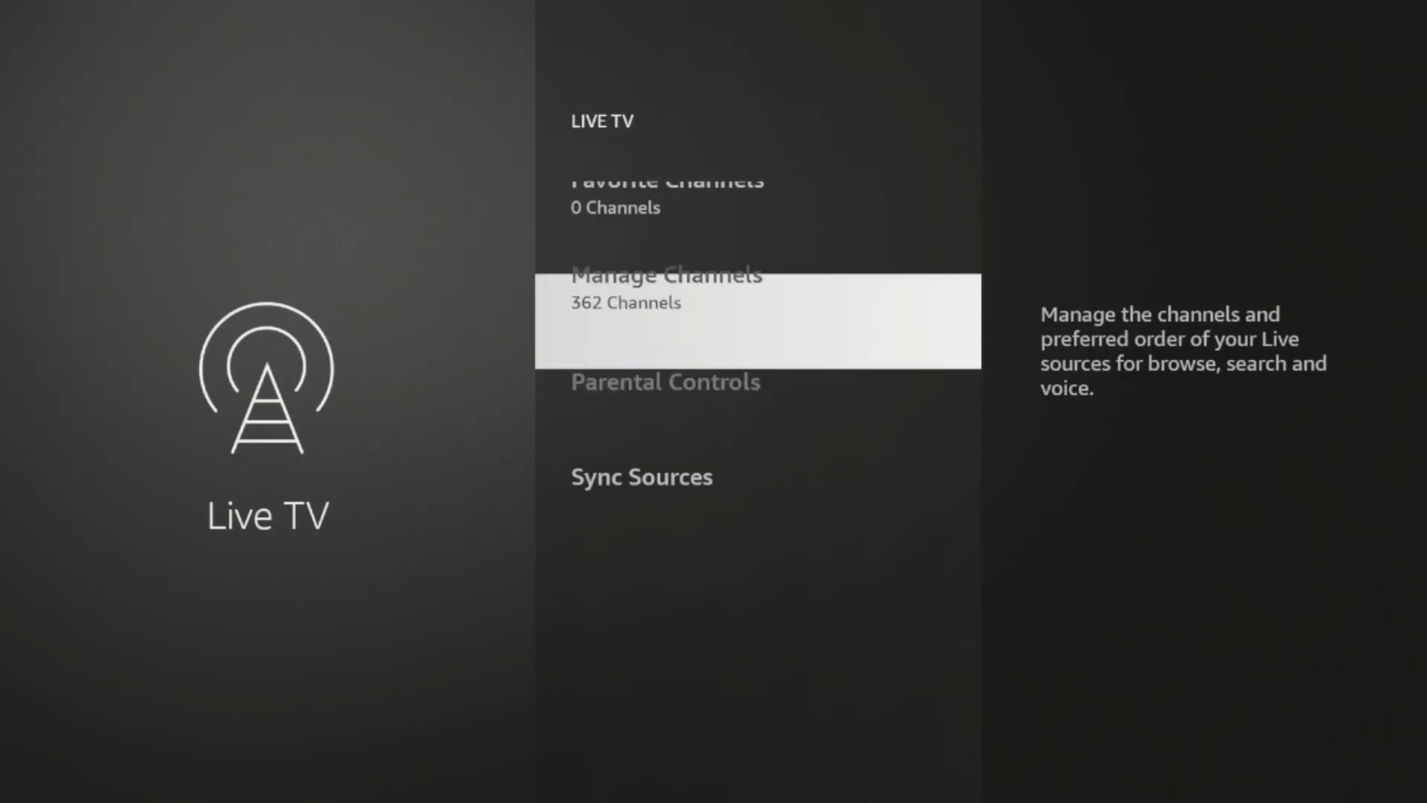
{"action": "key", "text": "Down"}
{"action": "key", "text": "Up"}
{"action": "key", "text": "Up"}
{"action": "key", "text": "Escape"}
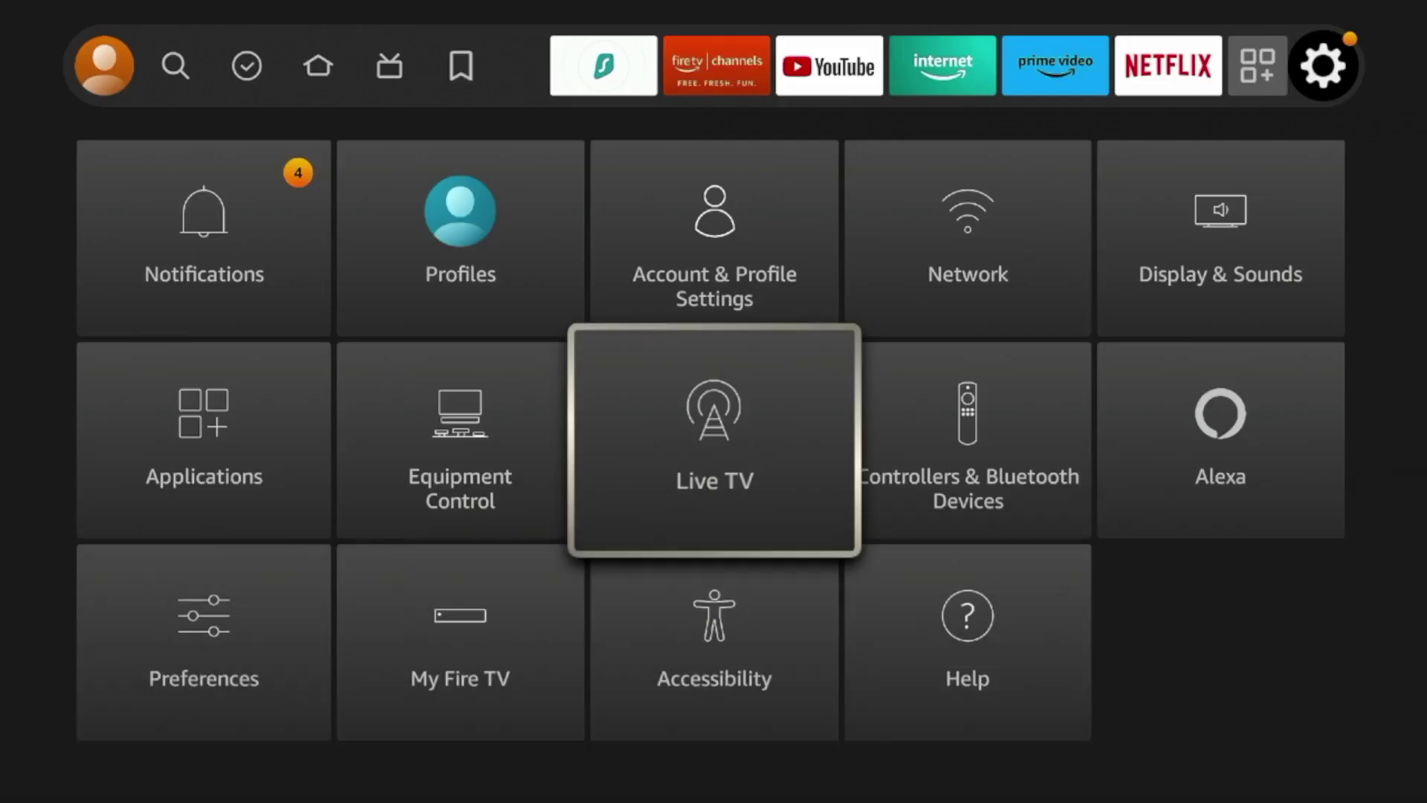
{"action": "key", "text": "Left"}
{"action": "key", "text": "Escape"}
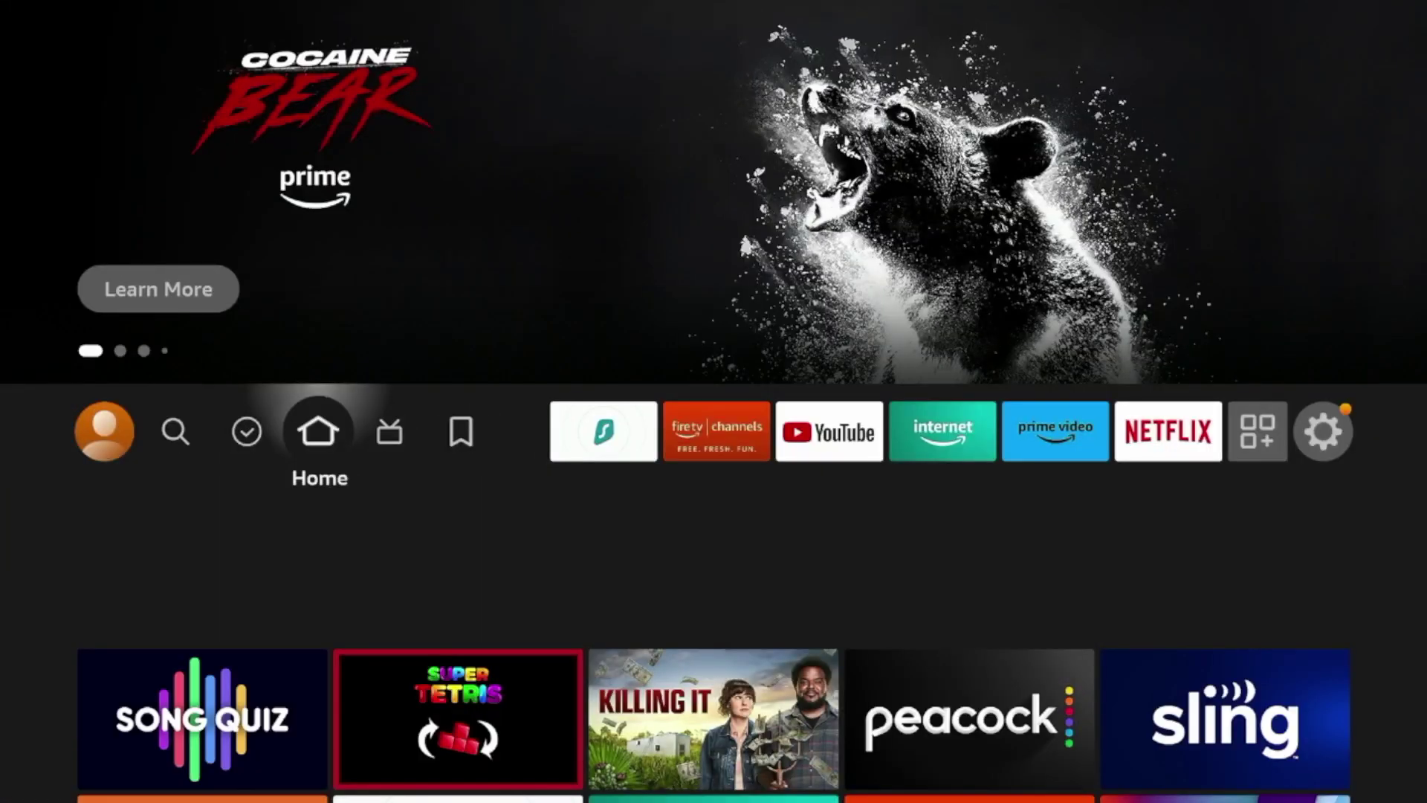
Step: Switch to the Surfshark app from the home screen's app shortcuts
{"action": "key", "text": "Right"}
{"action": "key", "text": "Right"}
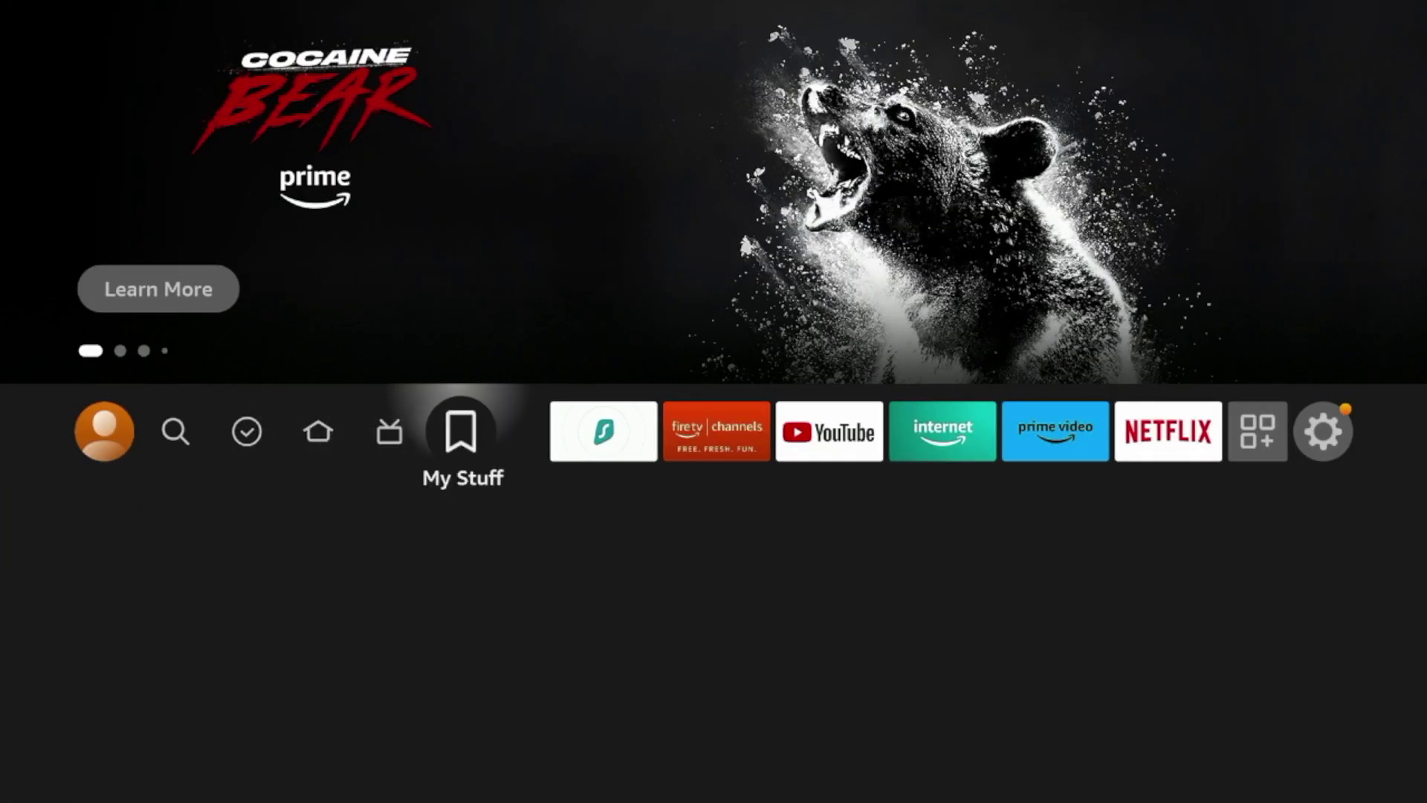
{"action": "key", "text": "Right"}
{"action": "key", "text": "Right"}
{"action": "key", "text": "Left"}
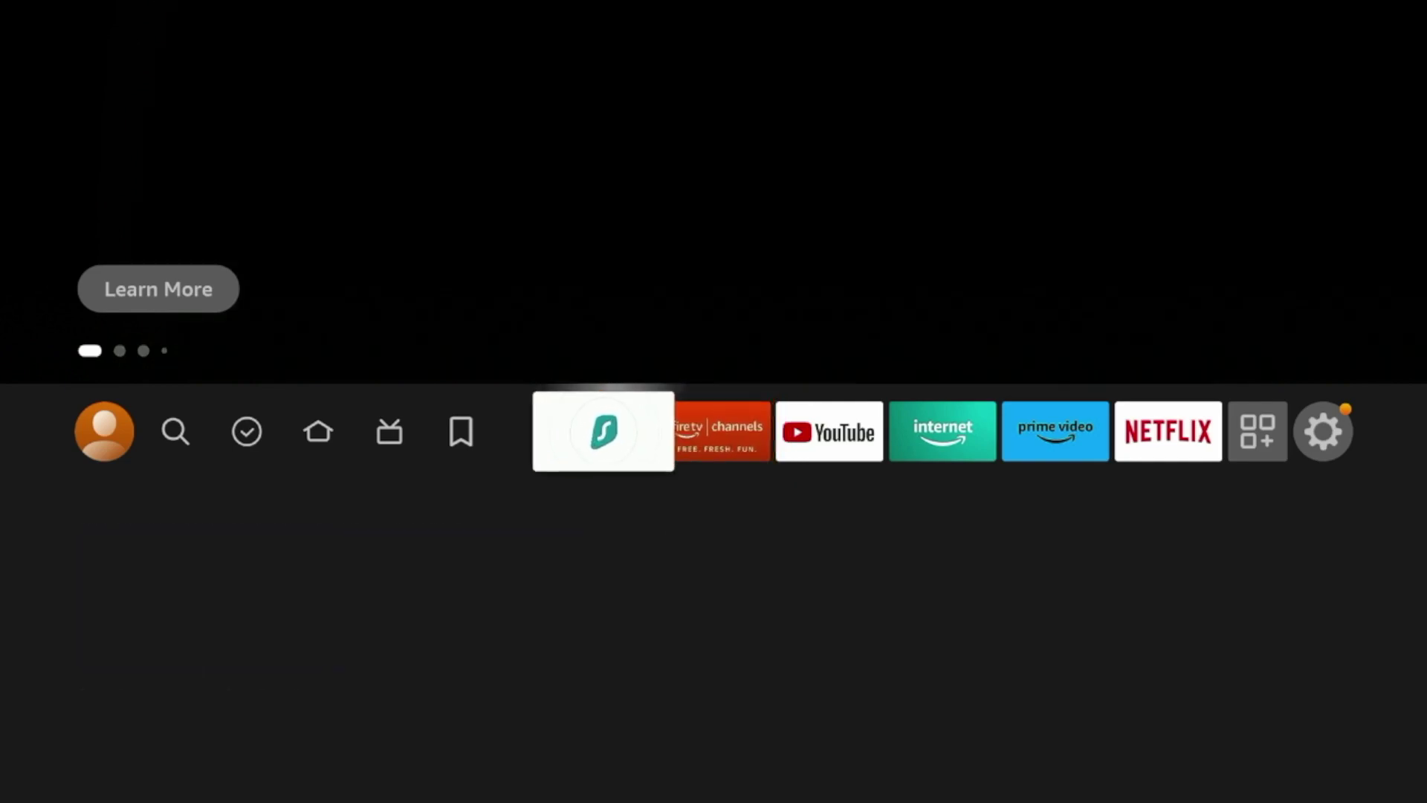
{"action": "key", "text": "Left"}
{"action": "key", "text": "Right"}
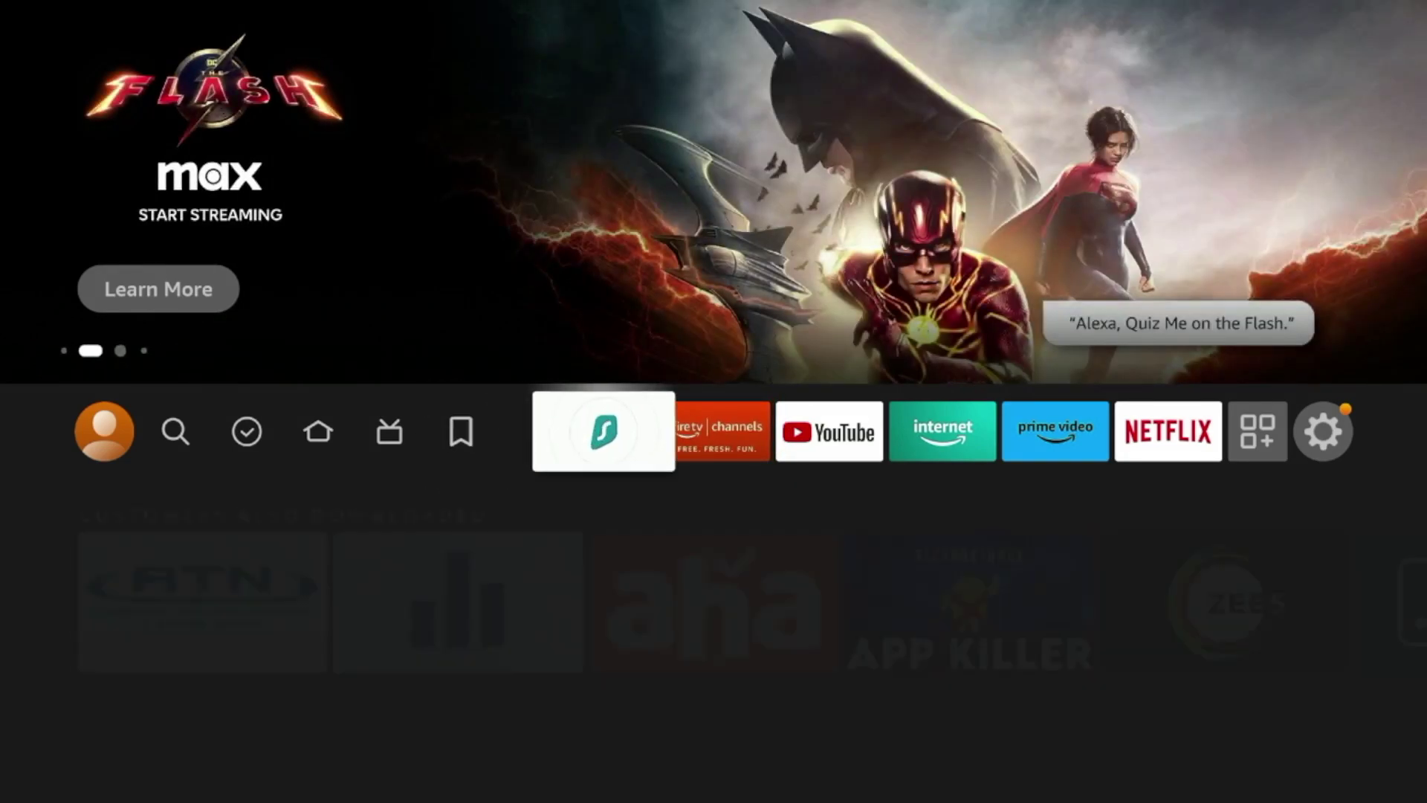
{"action": "key", "text": "Return"}
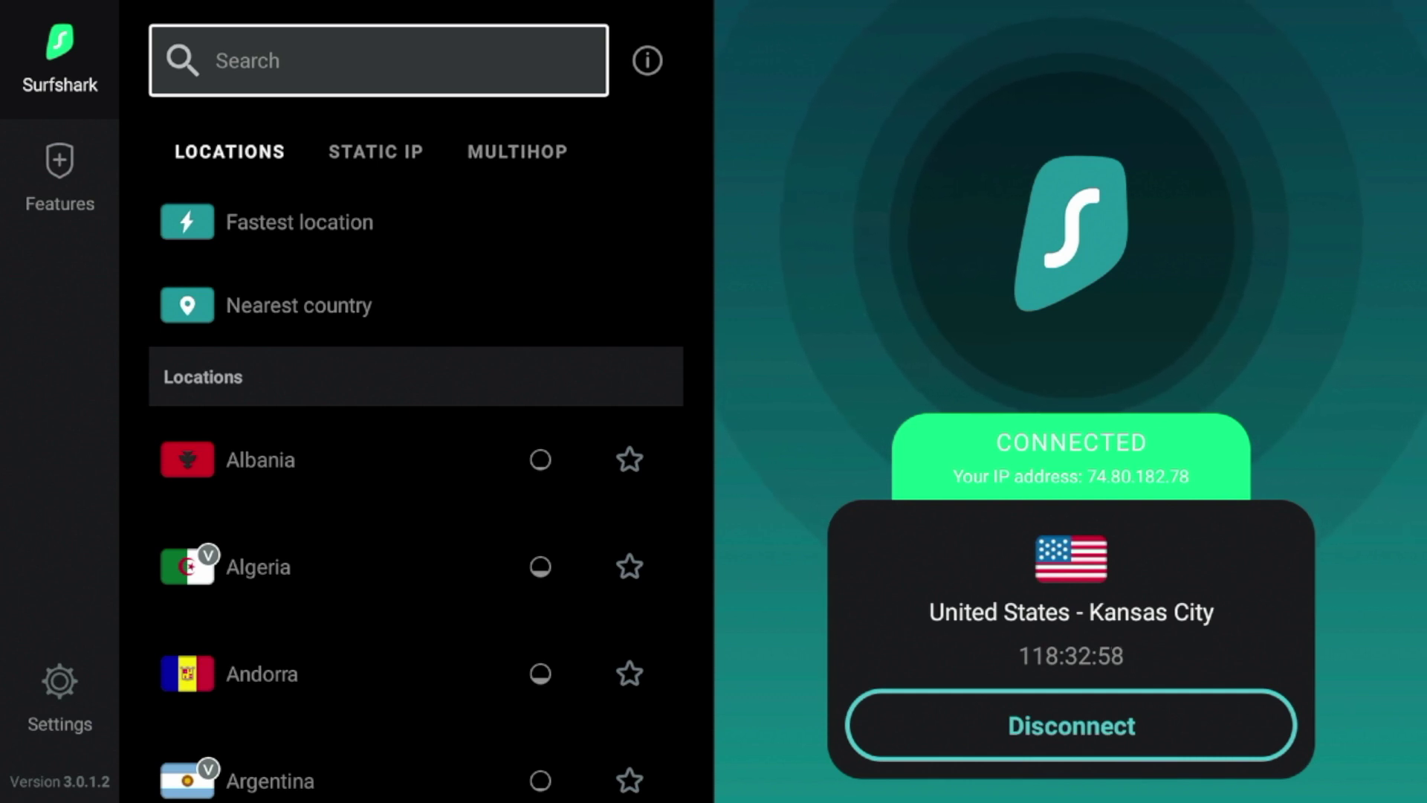
Step: Look over Surfshark's location options and VPN connection status, then return to the home screen
{"action": "key", "text": "Down"}
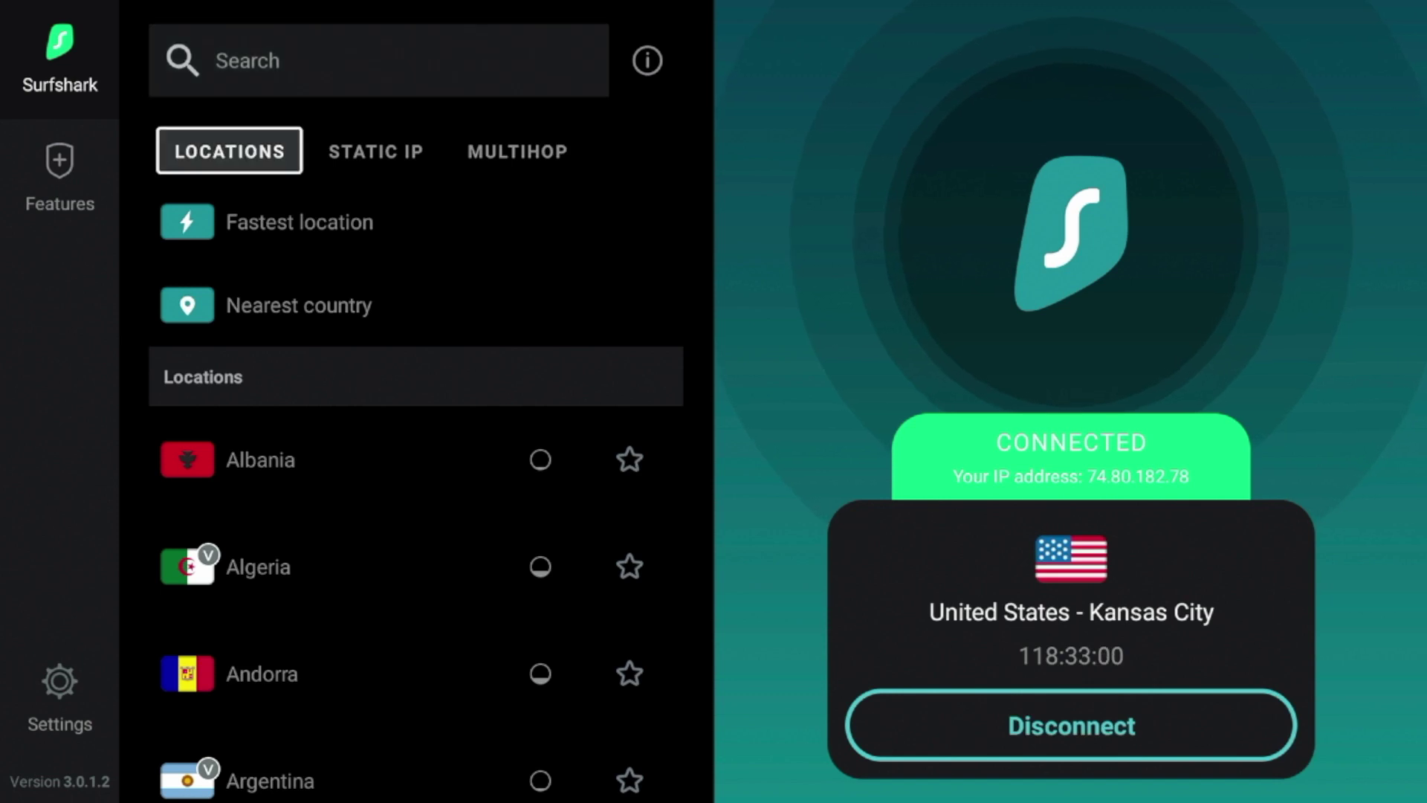
{"action": "key", "text": "Up"}
{"action": "key", "text": "Right"}
{"action": "key", "text": "Right"}
{"action": "key", "text": "Left"}
{"action": "key", "text": "Right"}
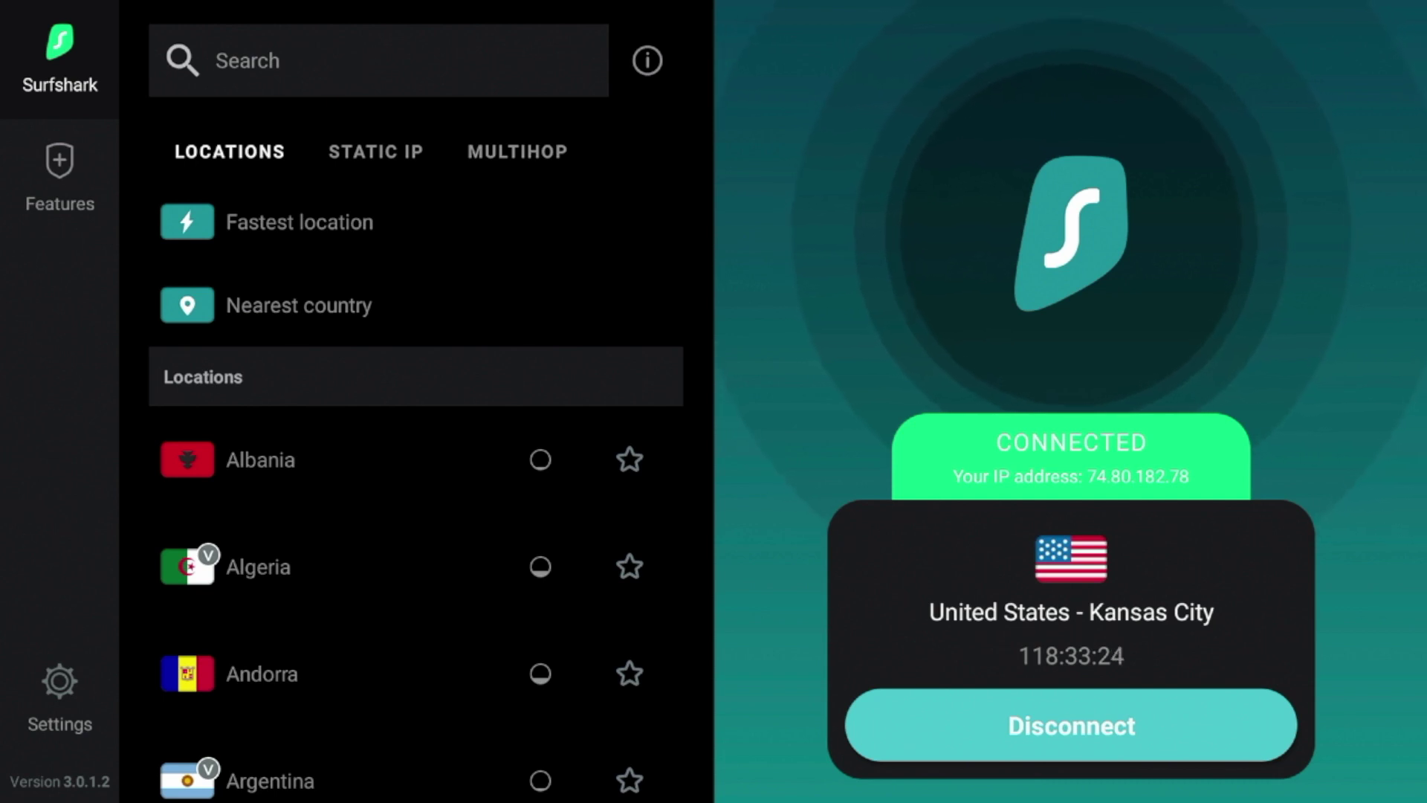
{"action": "key", "text": "Home"}
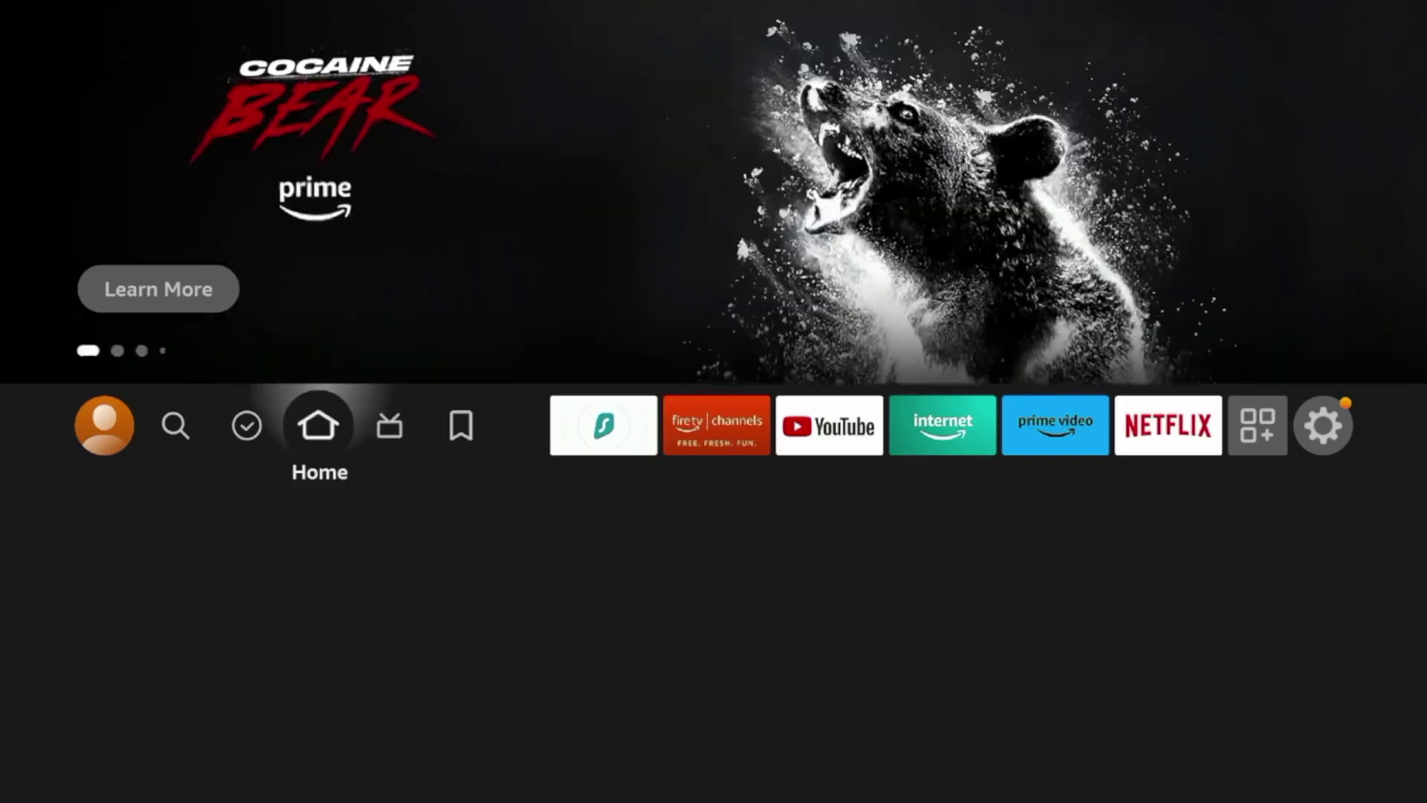